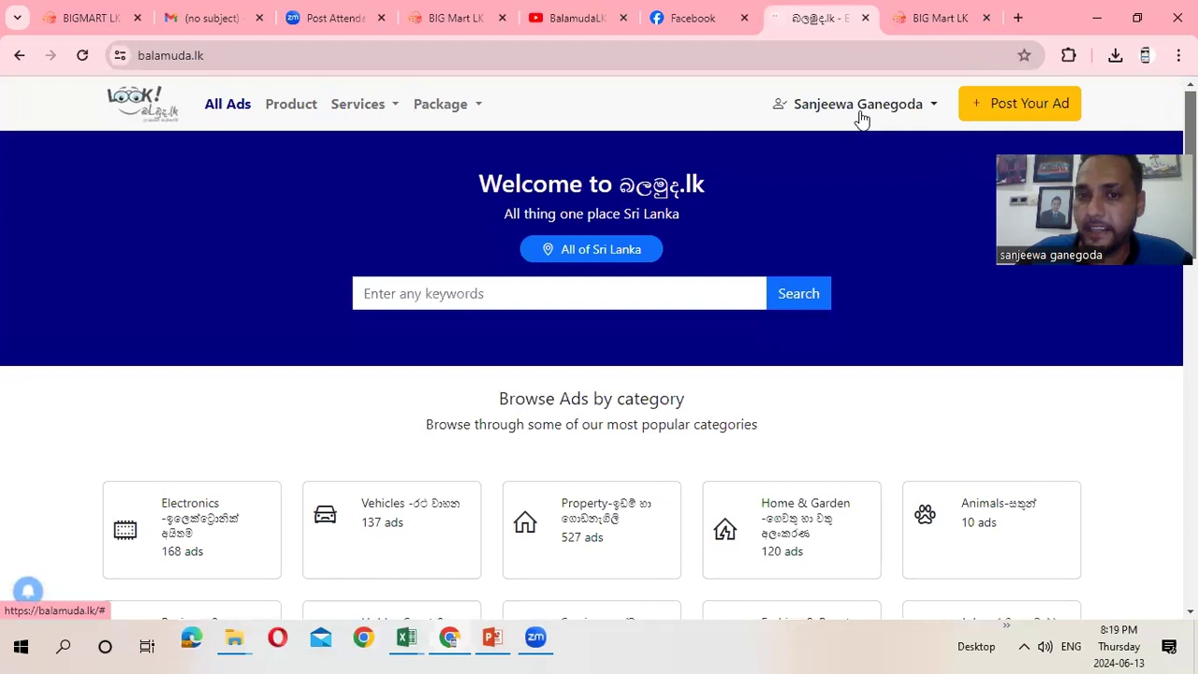
Go to the My Account dashboard from the user dropdown
click(933, 108)
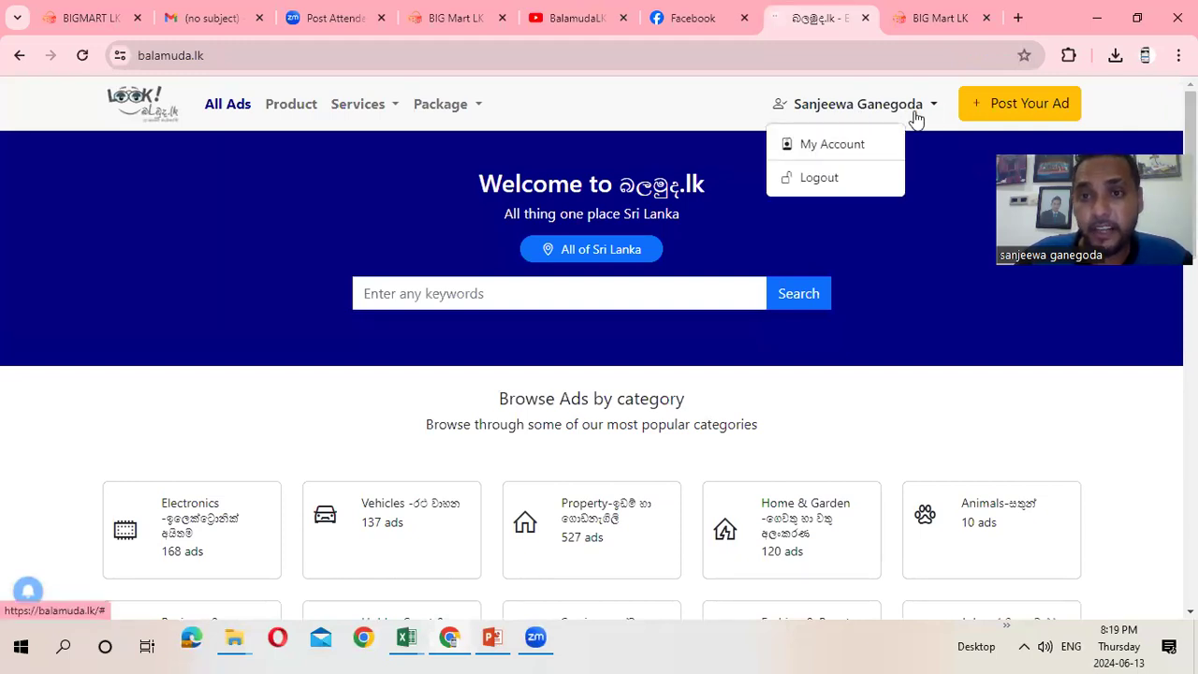
click(884, 133)
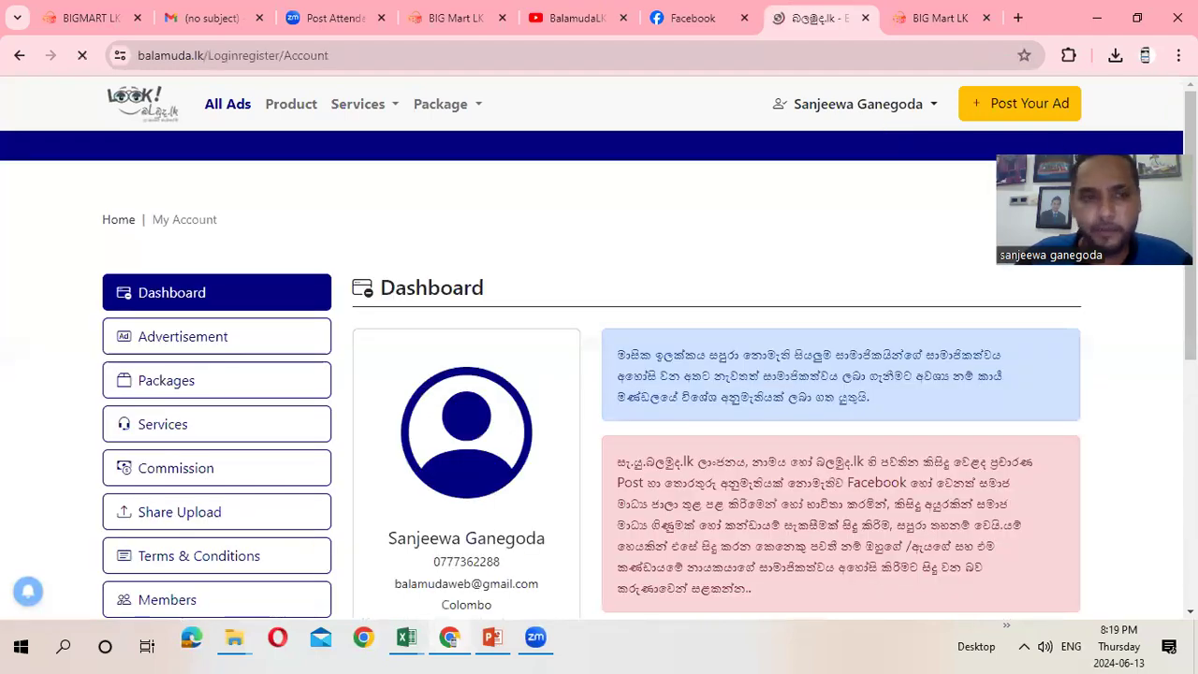
scroll(599, 374, down, 3)
scroll(599, 374, up, 2)
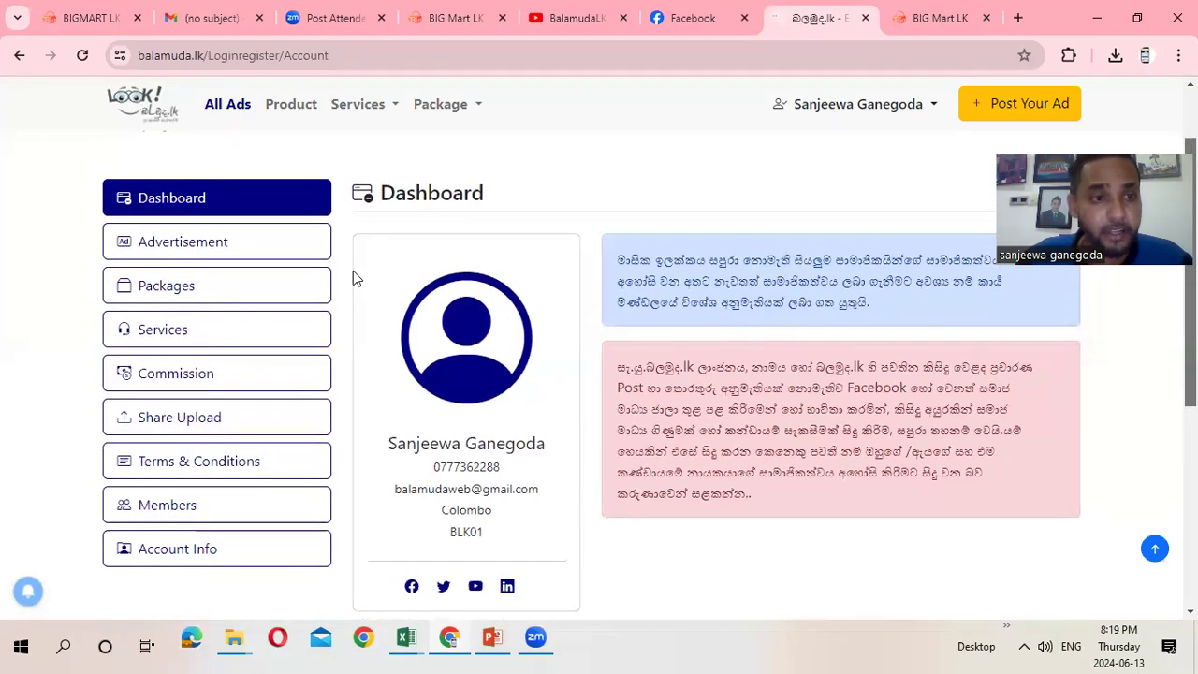
Browse the account's Advertisement, Packages and Services pages, showing five paid, approved service orders
click(207, 242)
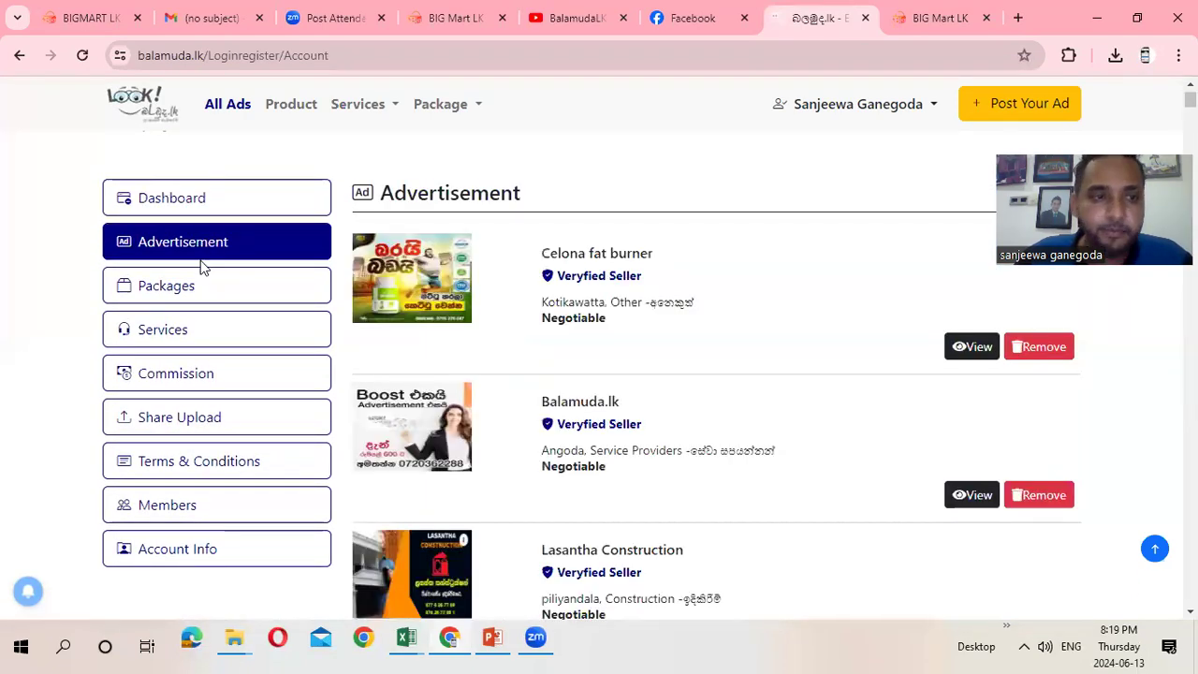
click(189, 295)
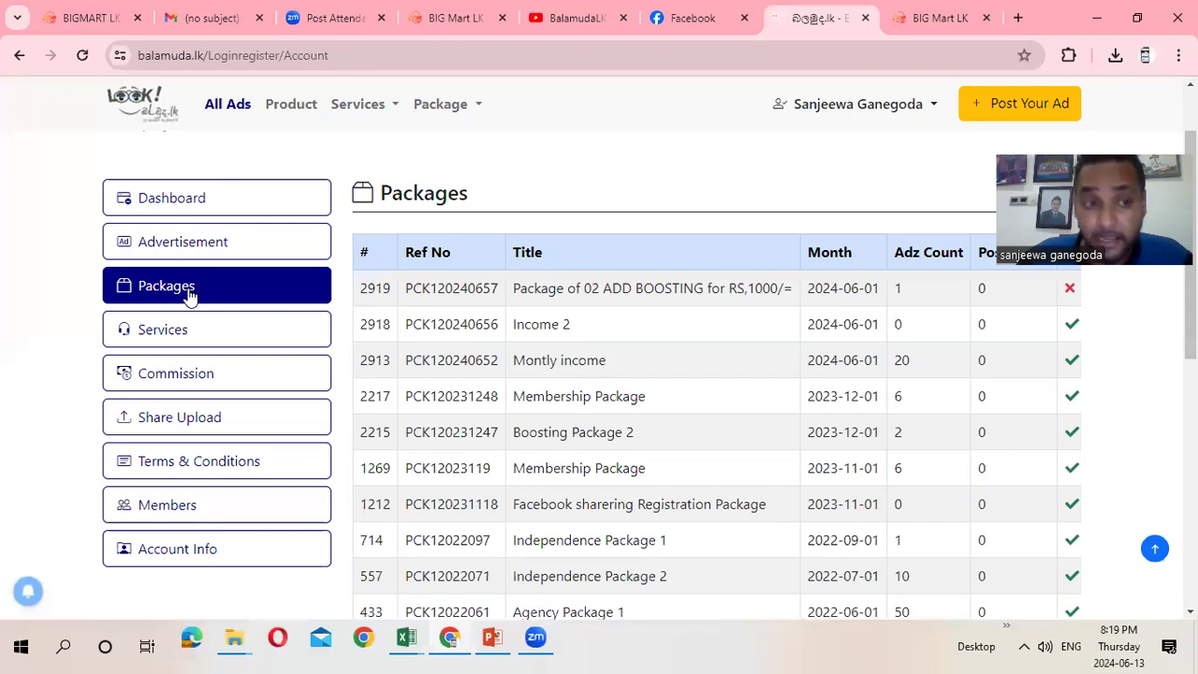
click(175, 335)
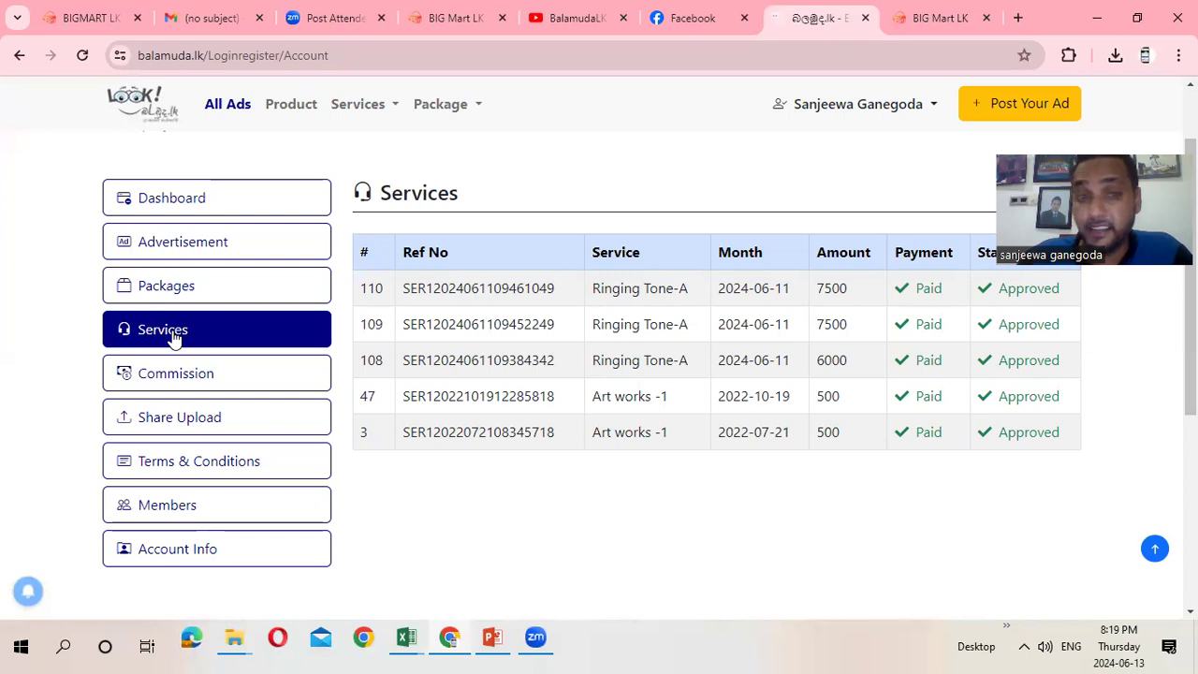
Check the June 2024 commission total (103,921.30), then open the Share Upload ad list
click(180, 378)
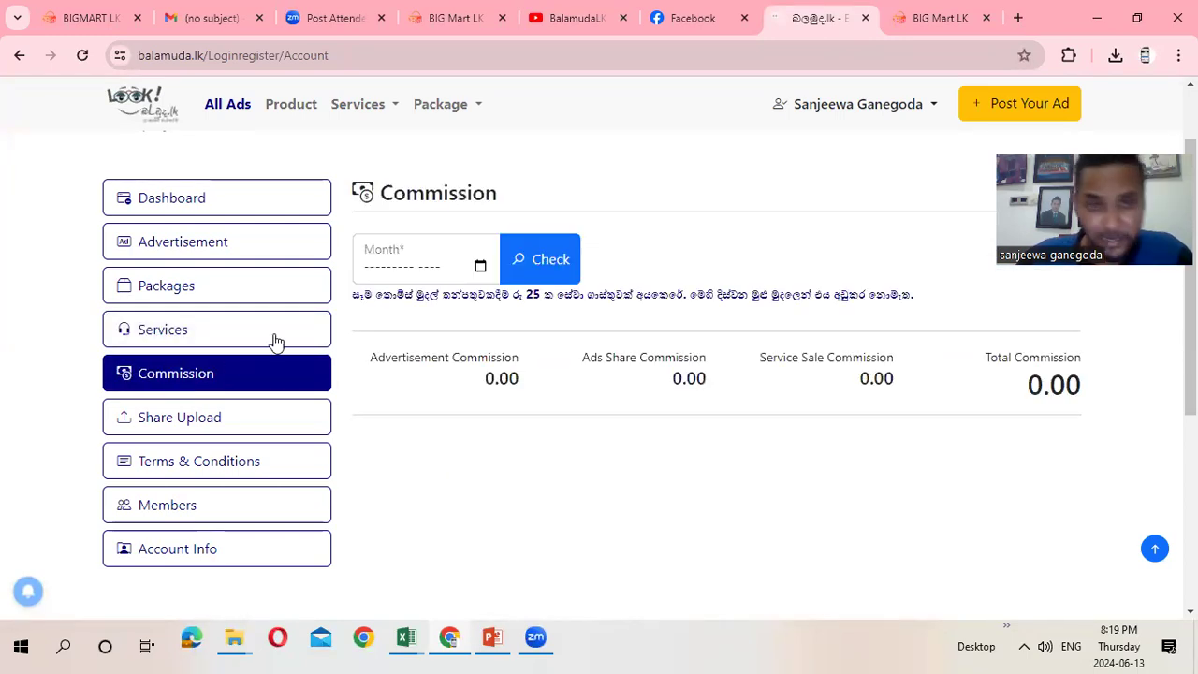
click(481, 269)
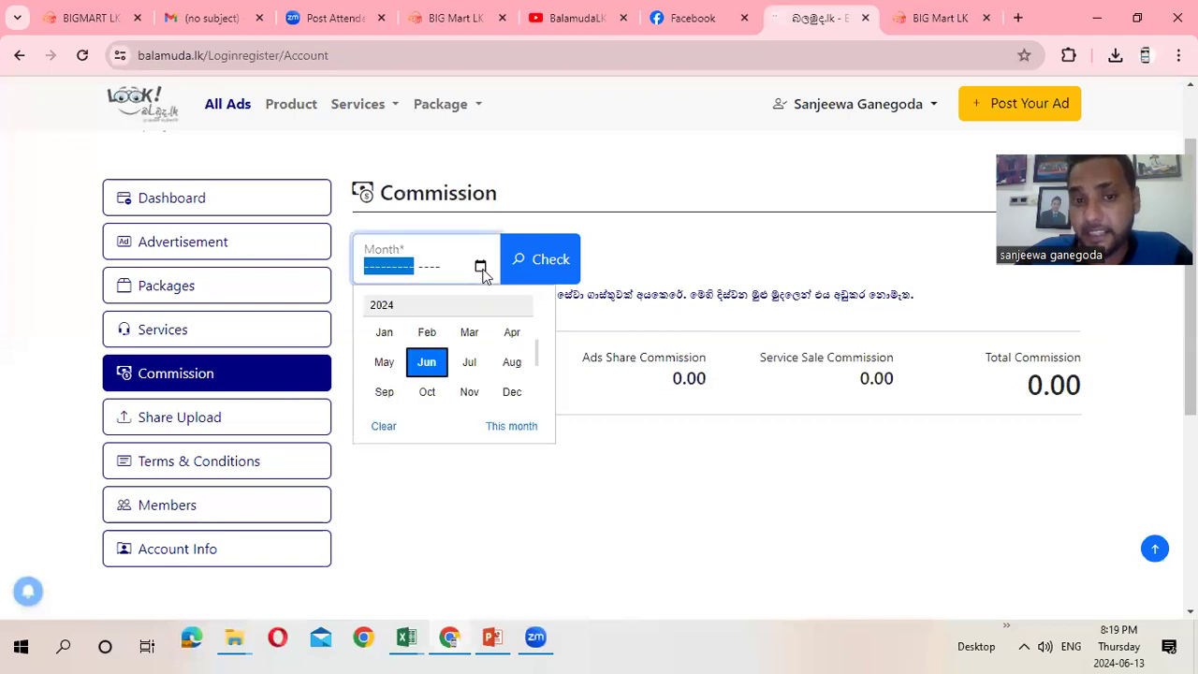
click(426, 363)
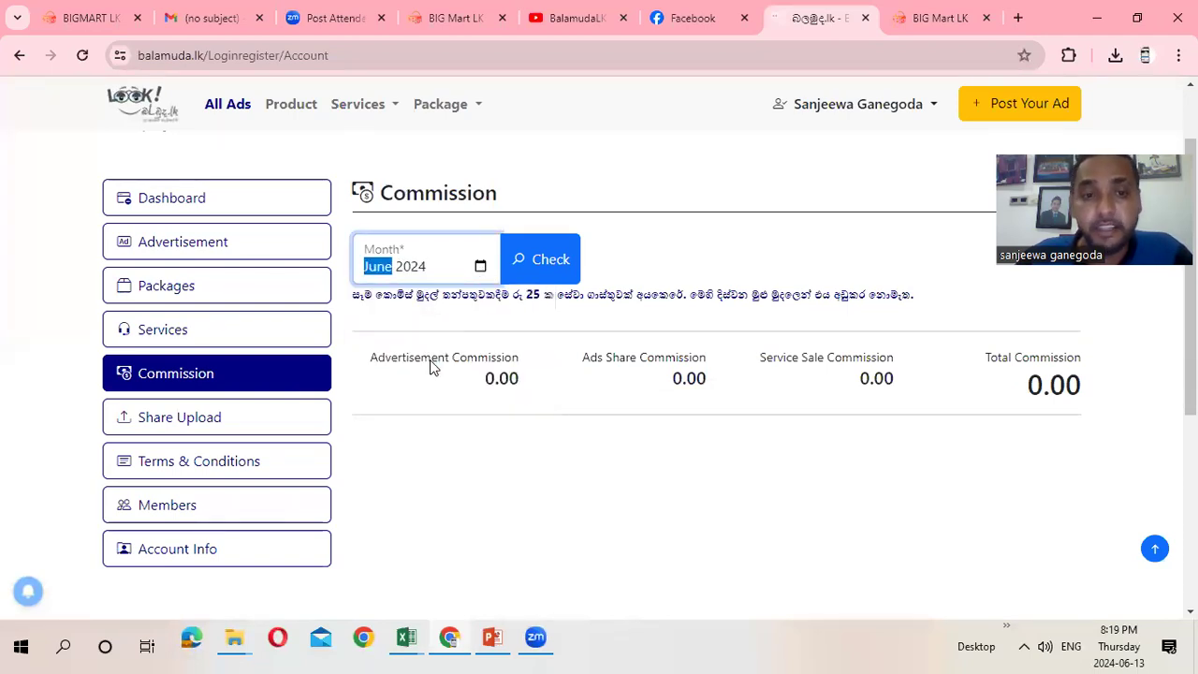
click(541, 261)
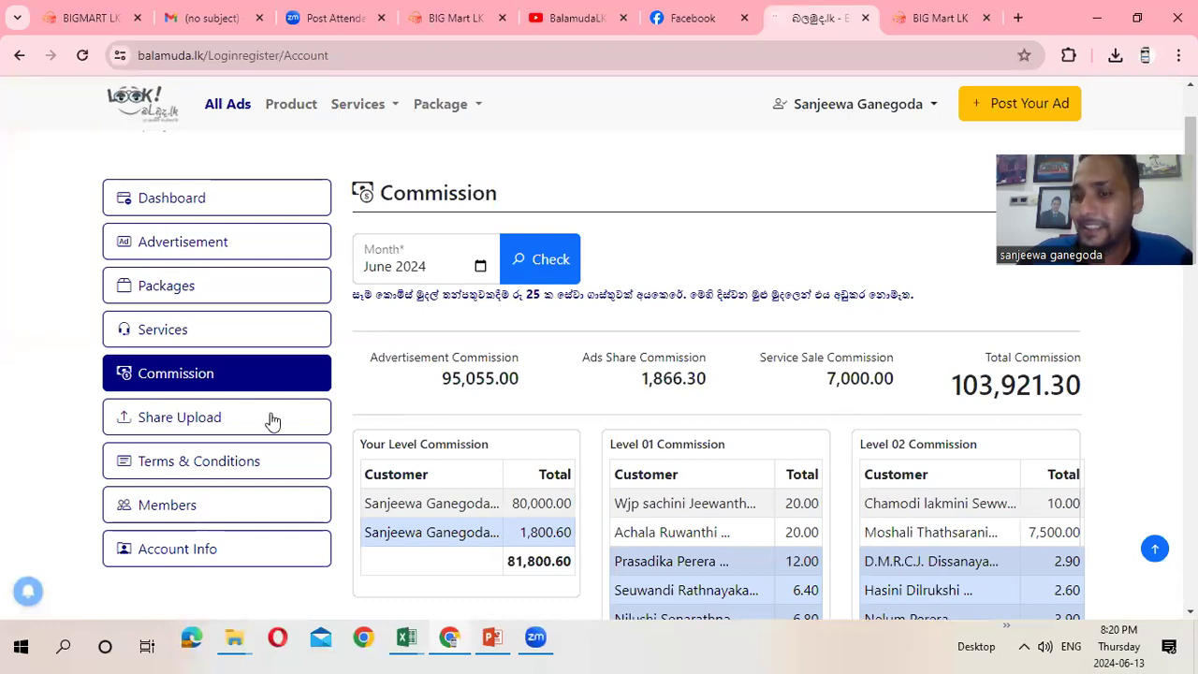
click(197, 418)
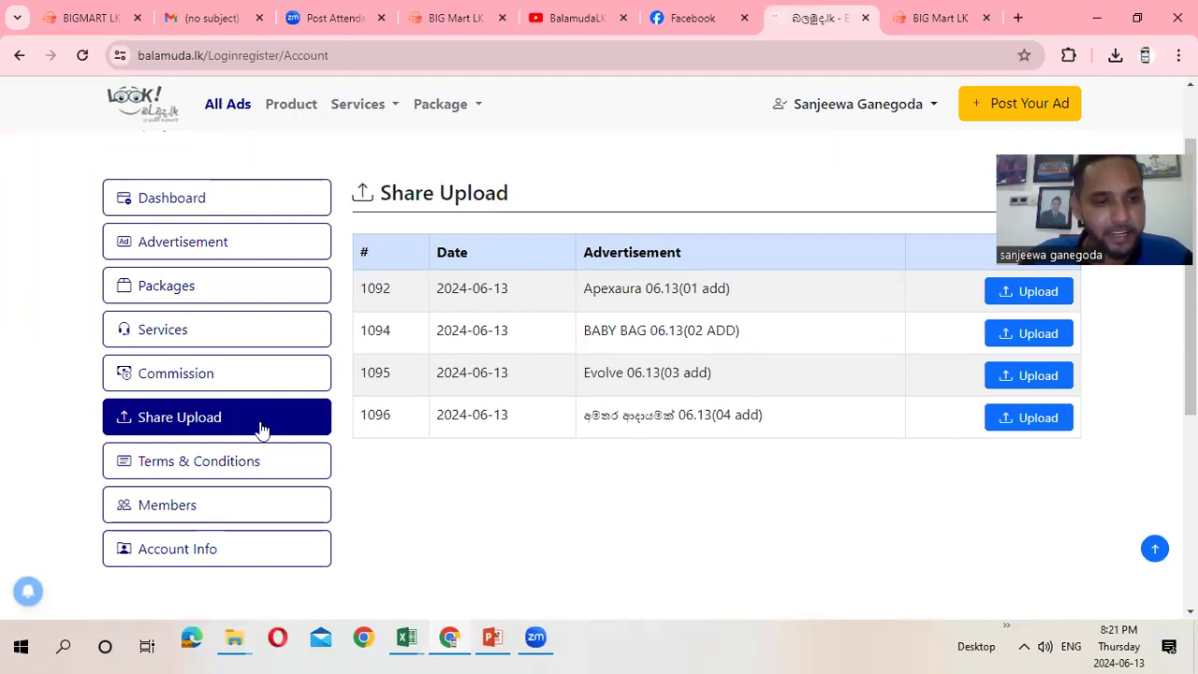
Read the Terms & Conditions, browse the Level 01 and Level 02 members, then open Account Info
click(235, 461)
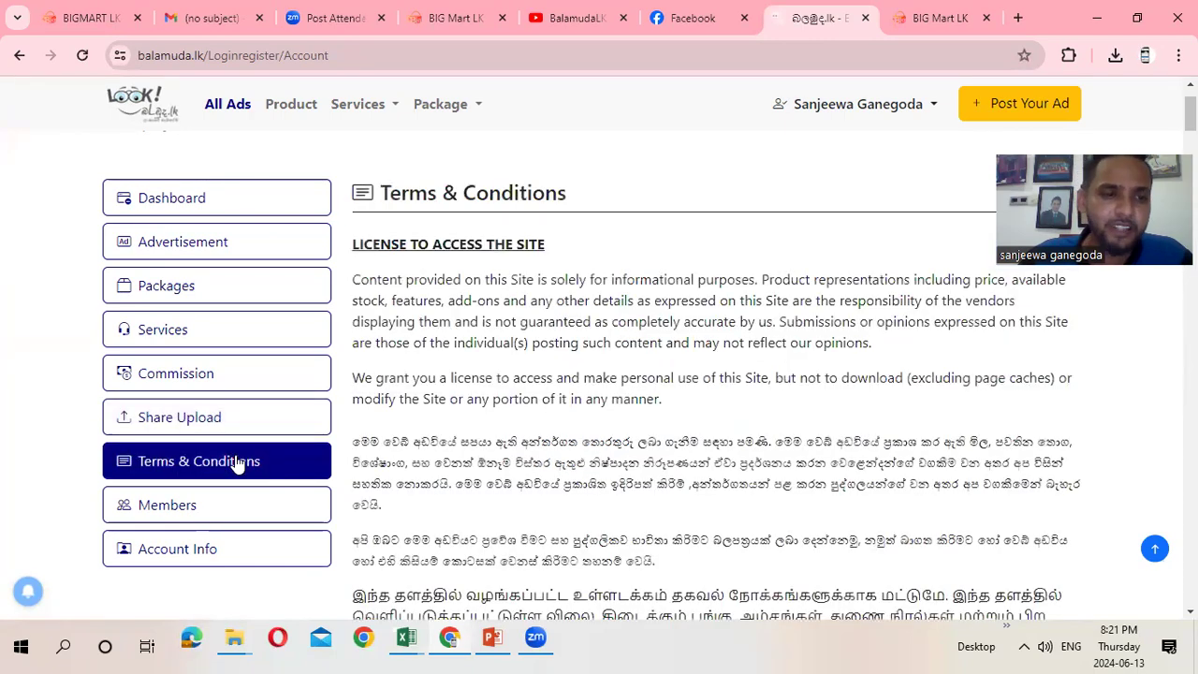
click(188, 510)
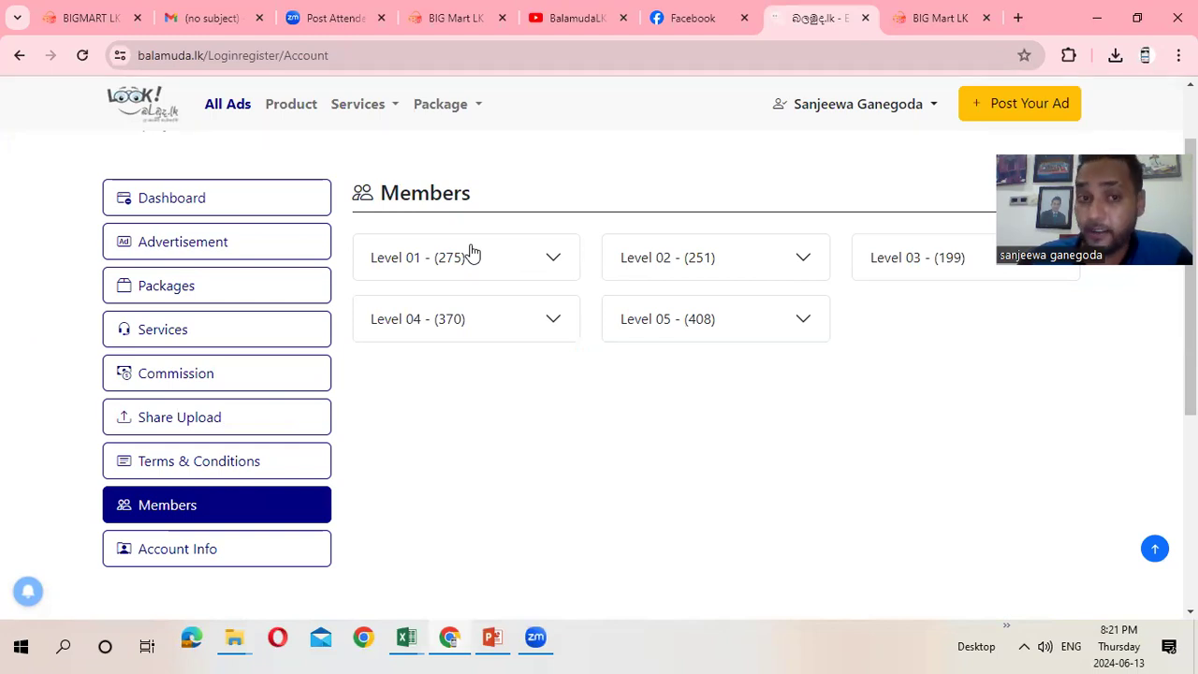
click(486, 259)
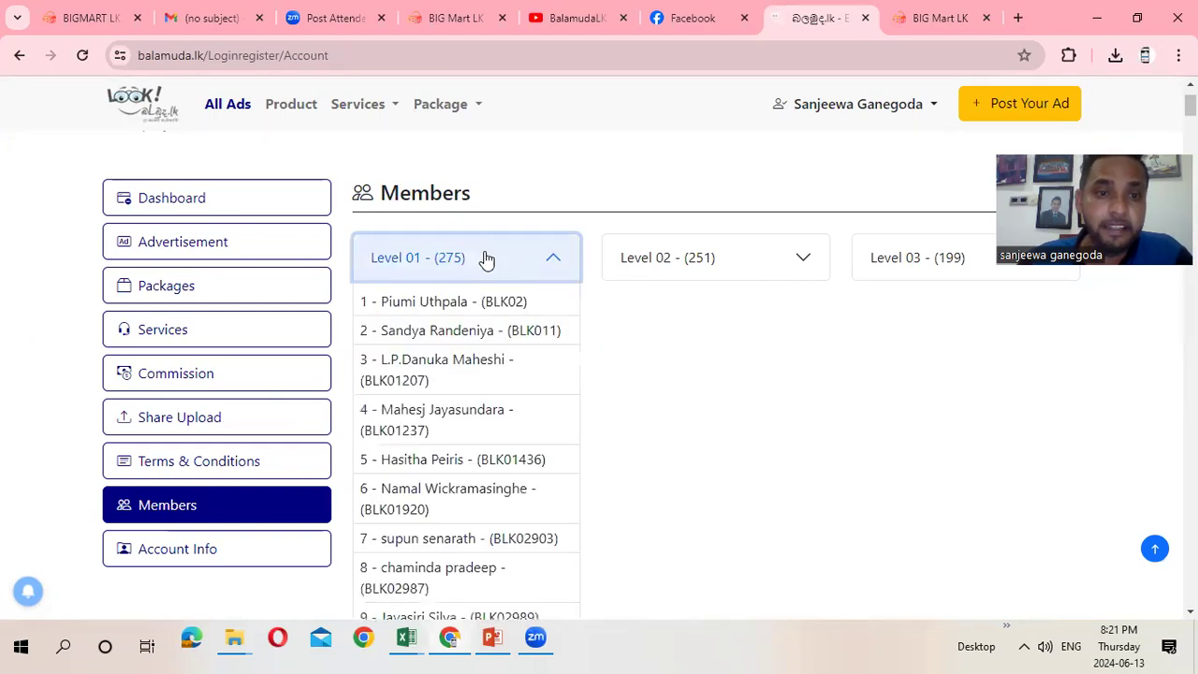
click(486, 260)
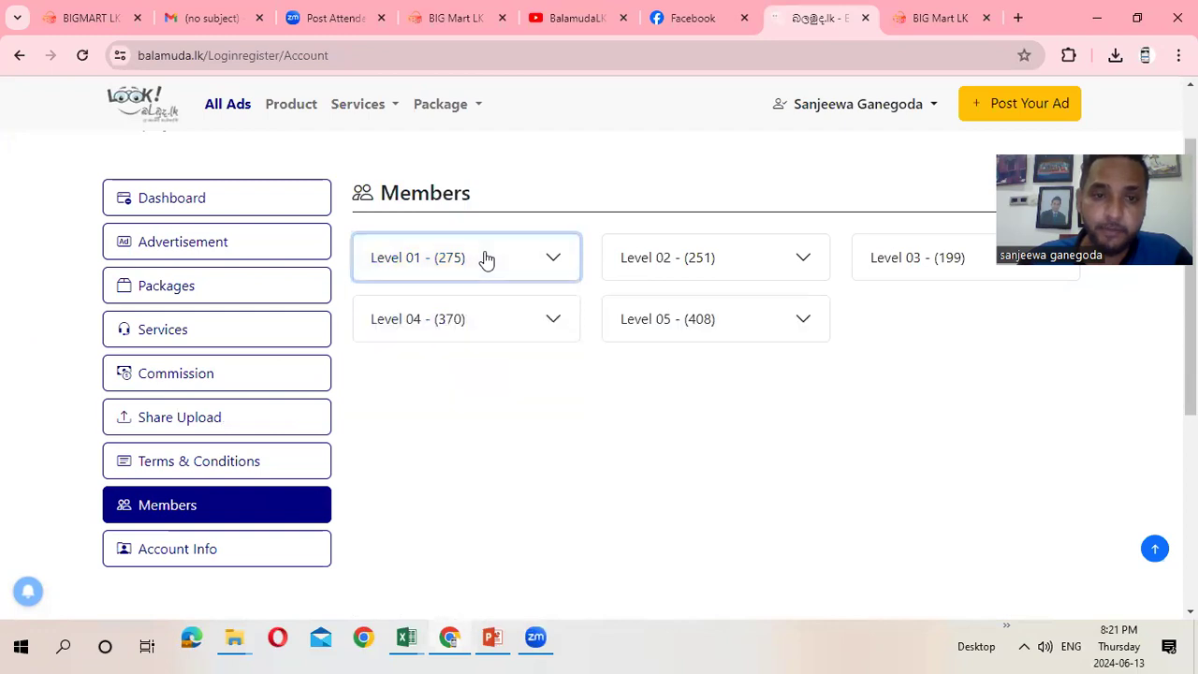
click(698, 253)
click(698, 253)
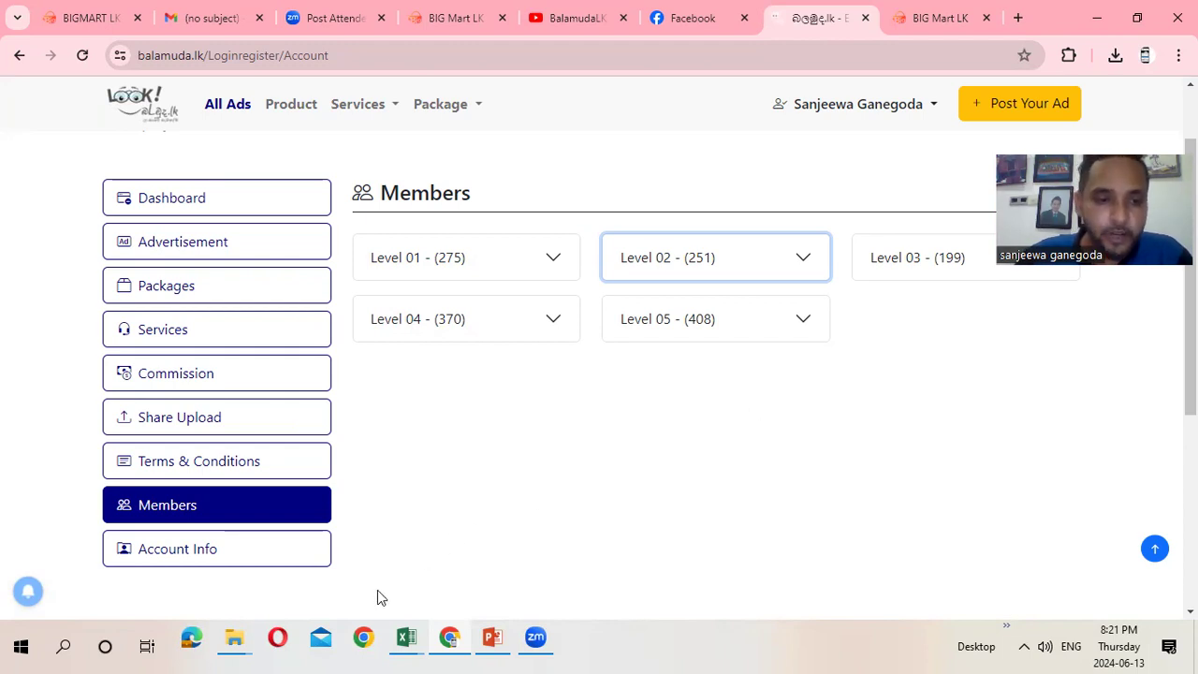
click(249, 558)
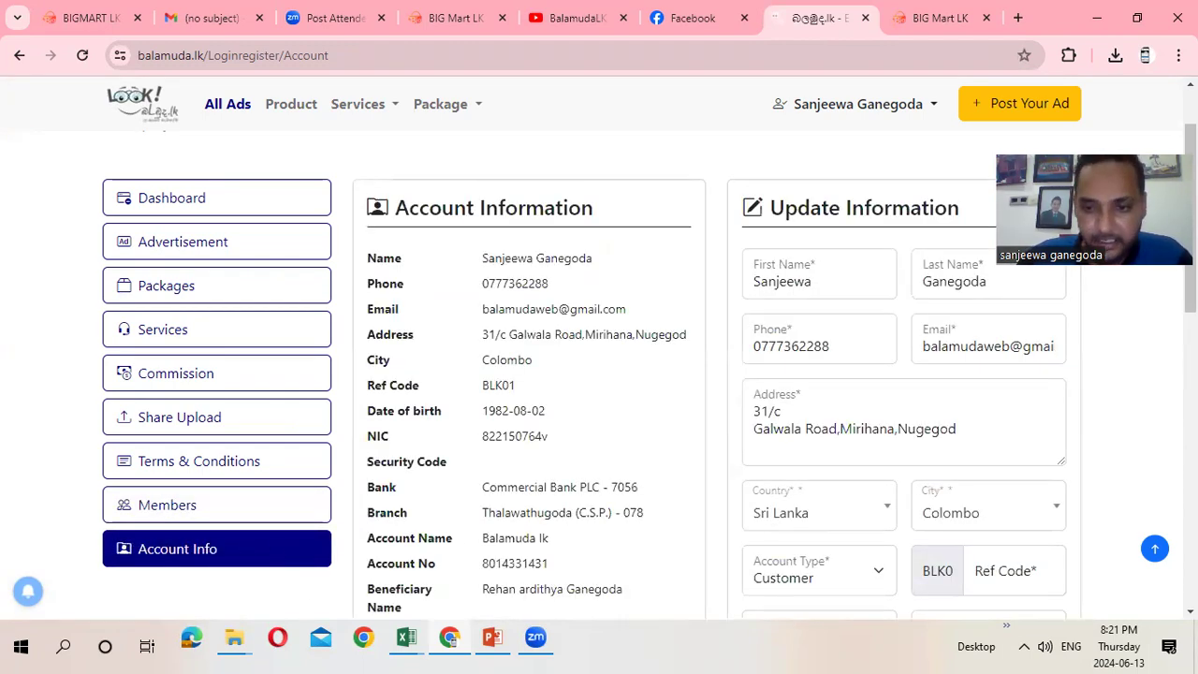
Review the account information and select the Ref Code value
scroll(598, 374, down, 2)
scroll(599, 374, down, 1)
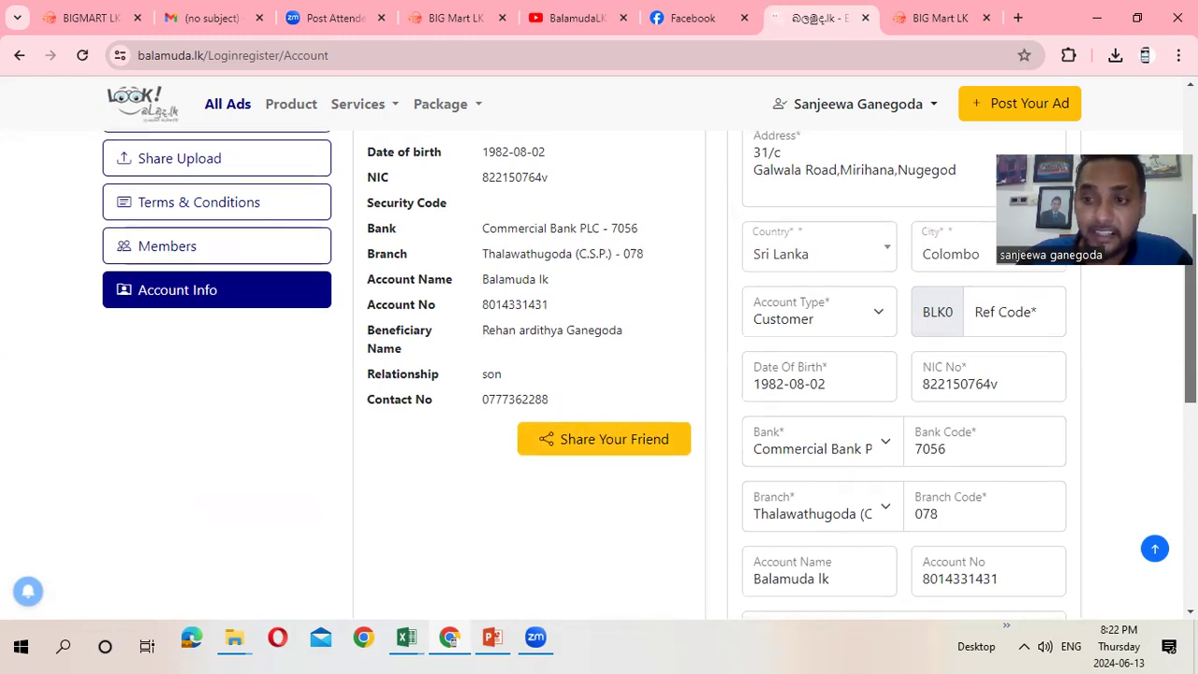
scroll(599, 375, up, 1)
scroll(599, 375, down, 1)
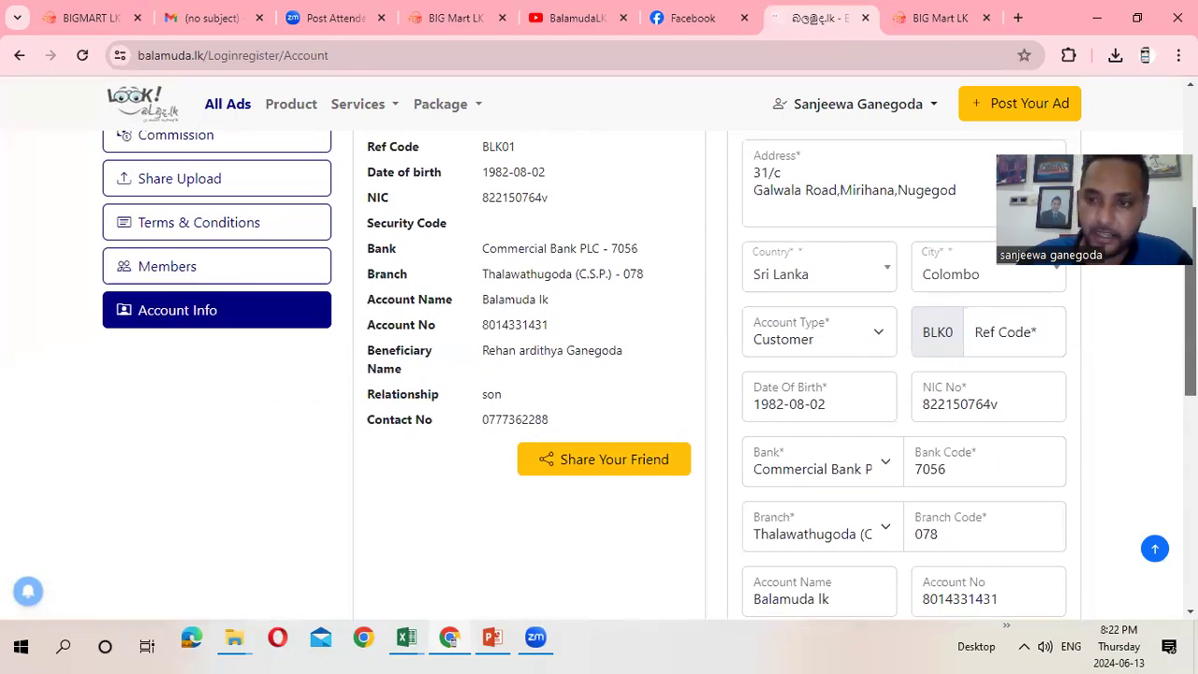
scroll(599, 374, up, 2)
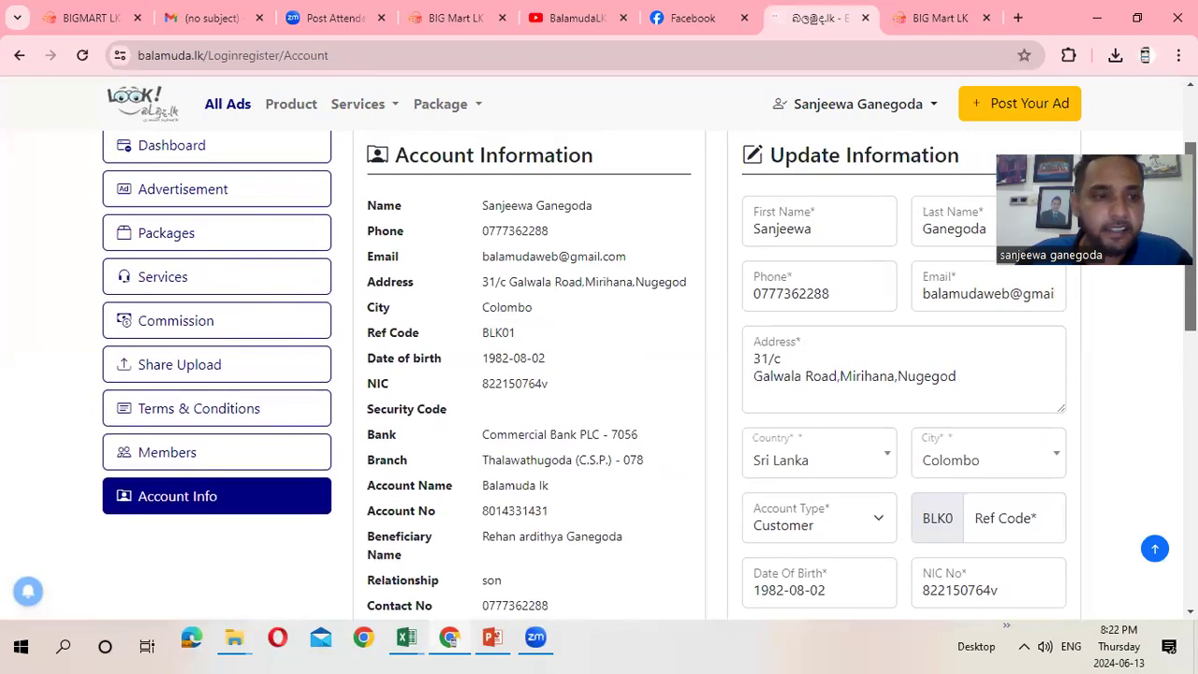
scroll(599, 374, up, 1)
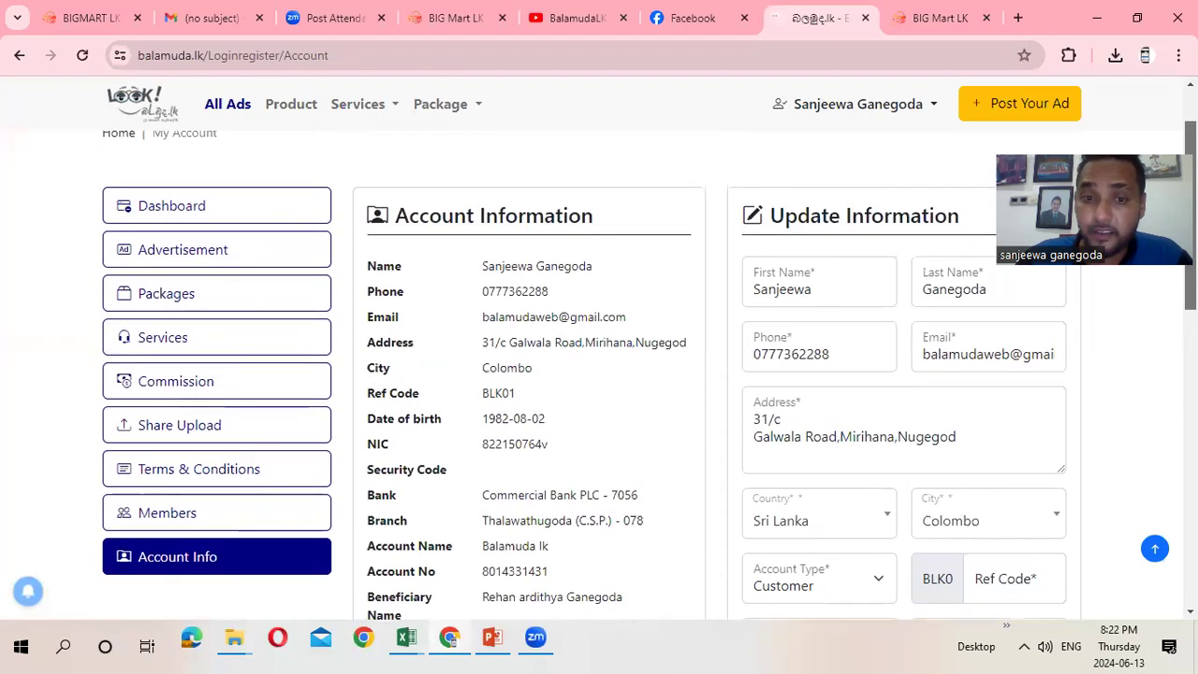
scroll(599, 375, down, 2)
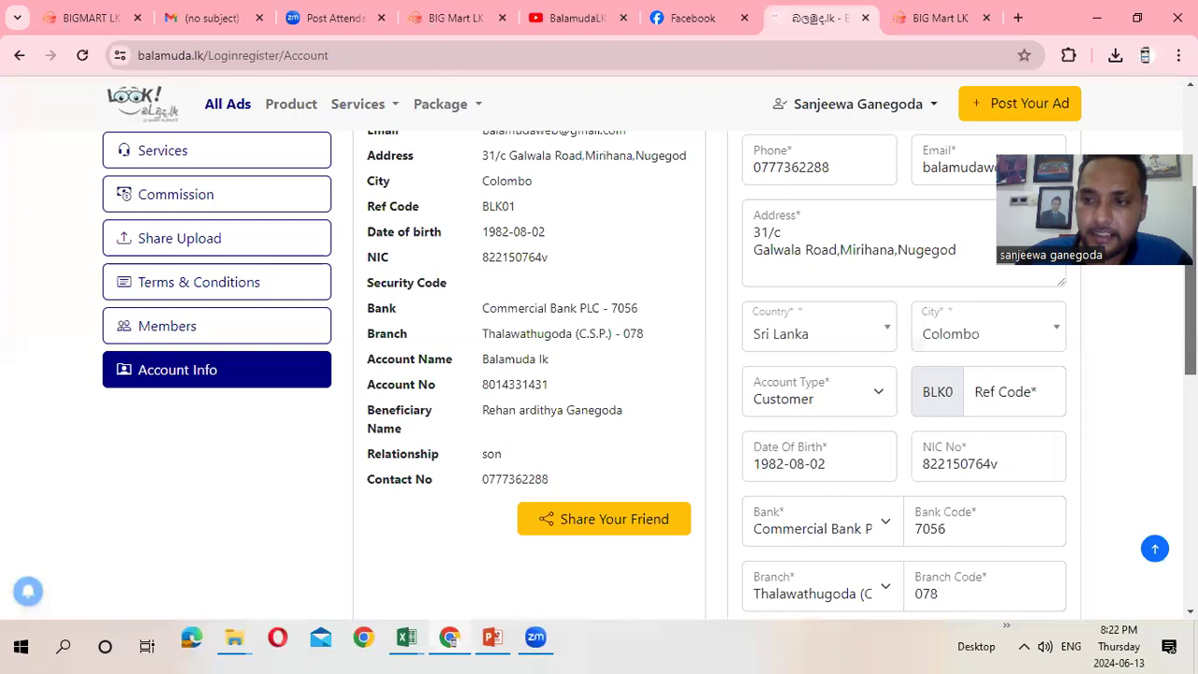
scroll(542, 479, up, 2)
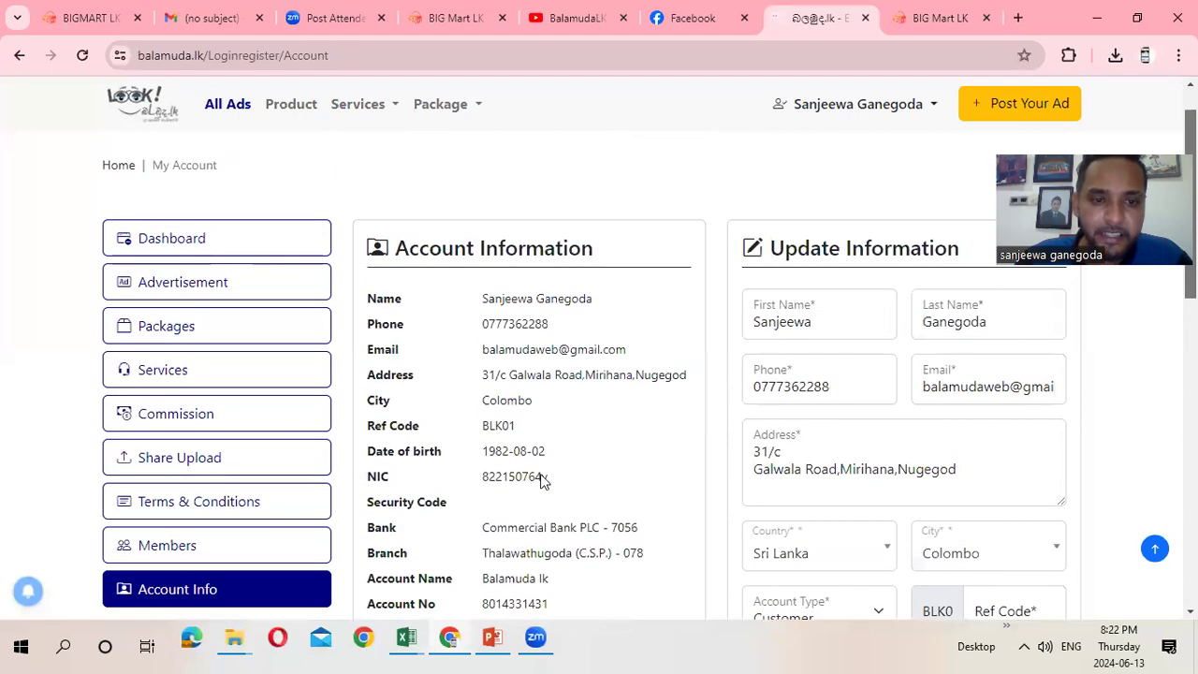
drag(521, 429, 375, 423)
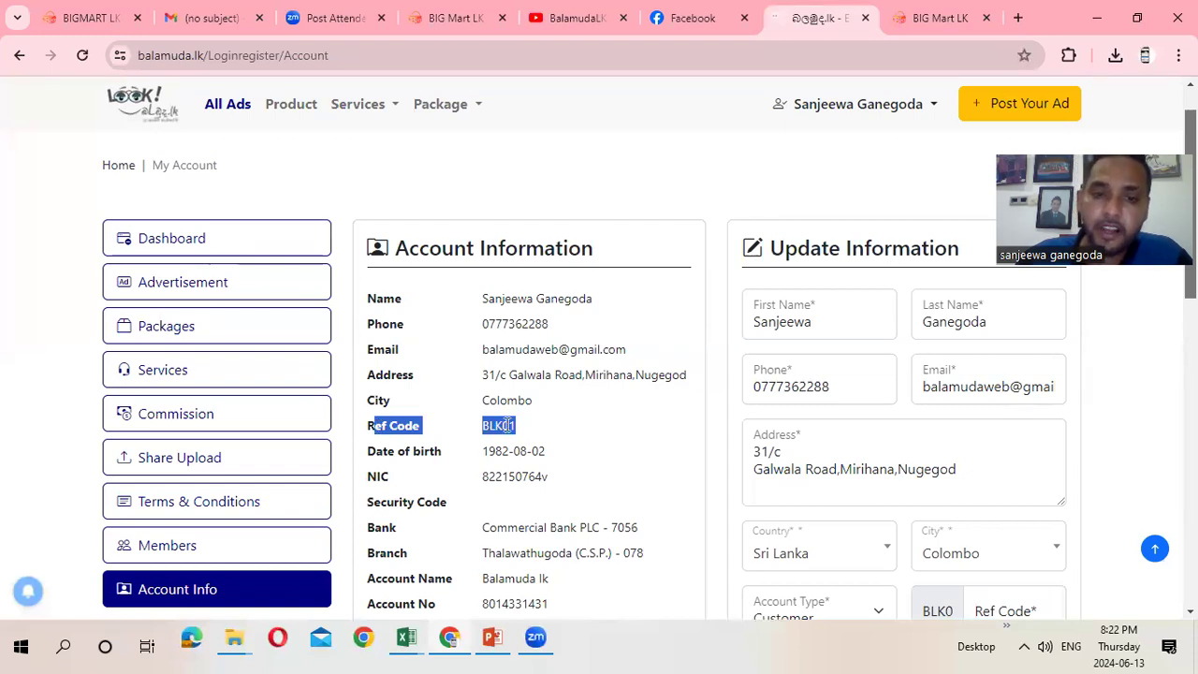
Load the pasted Registerwithcode referral link in a new browser tab
click(1019, 25)
click(933, 59)
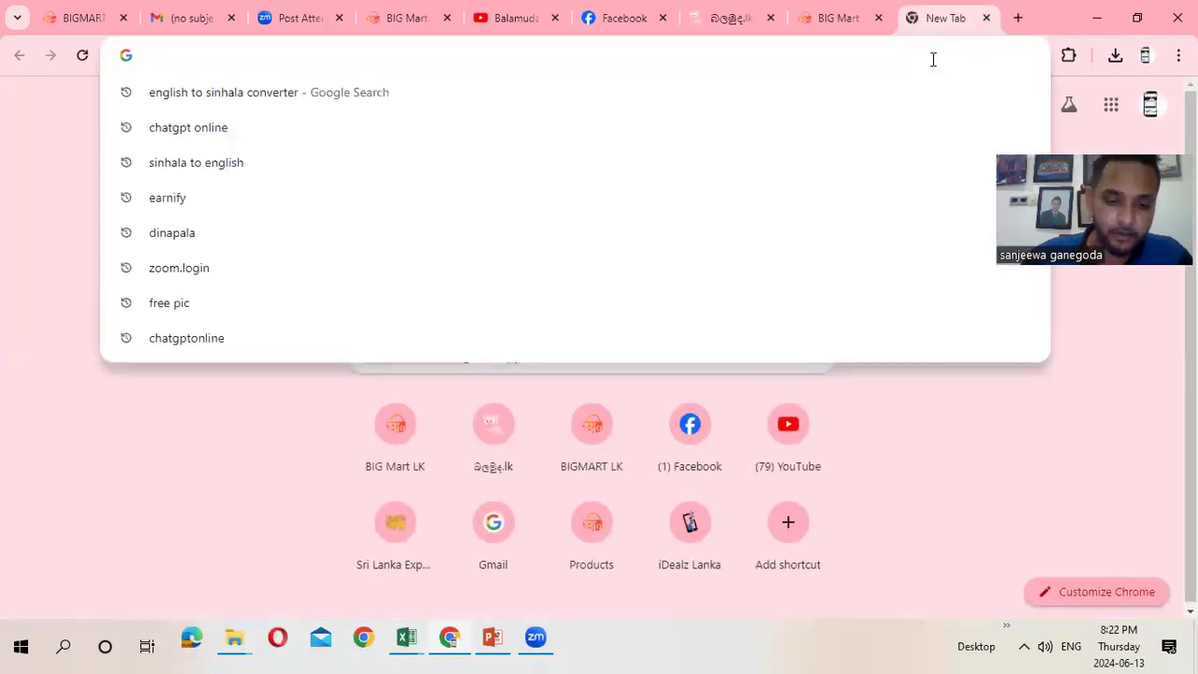
key(Return)
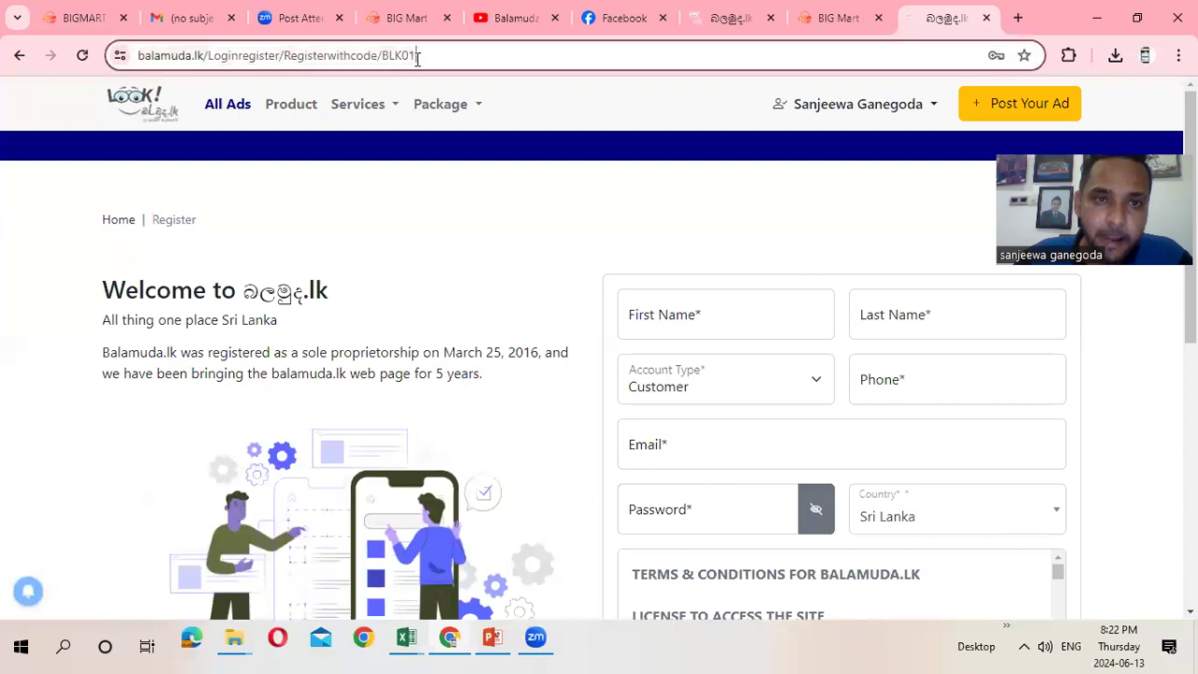
Select the referral code at the end of the Register page's URL
click(417, 58)
key(End)
drag(468, 54, 432, 58)
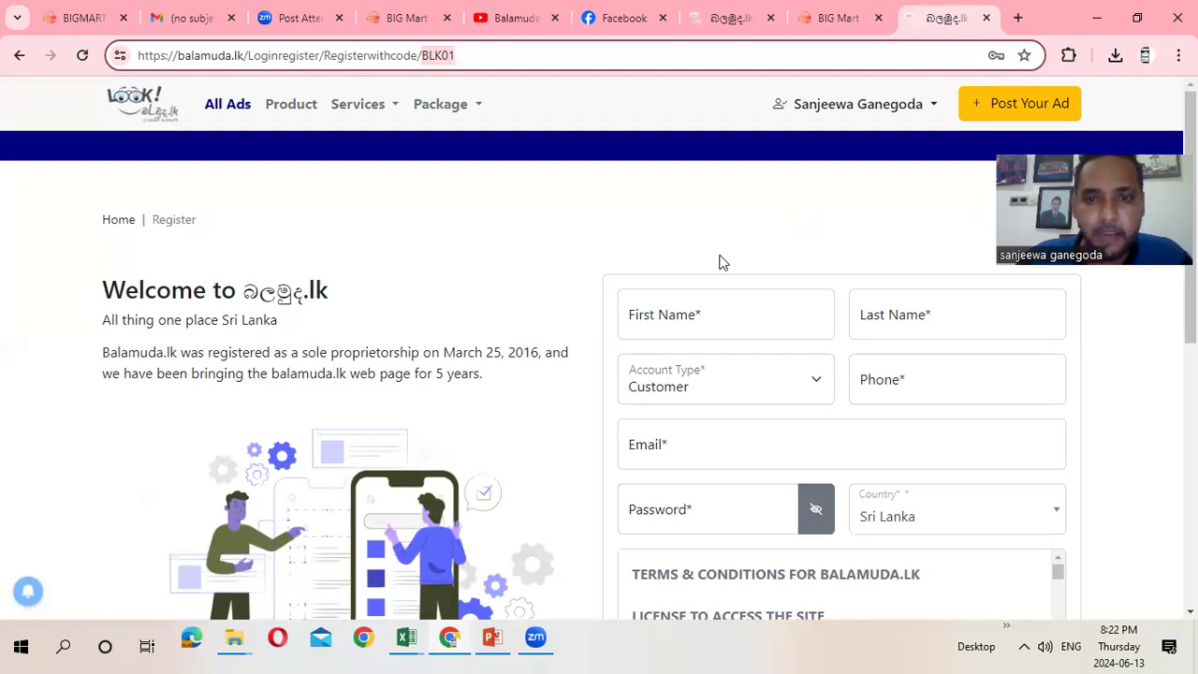
scroll(649, 377, down, 3)
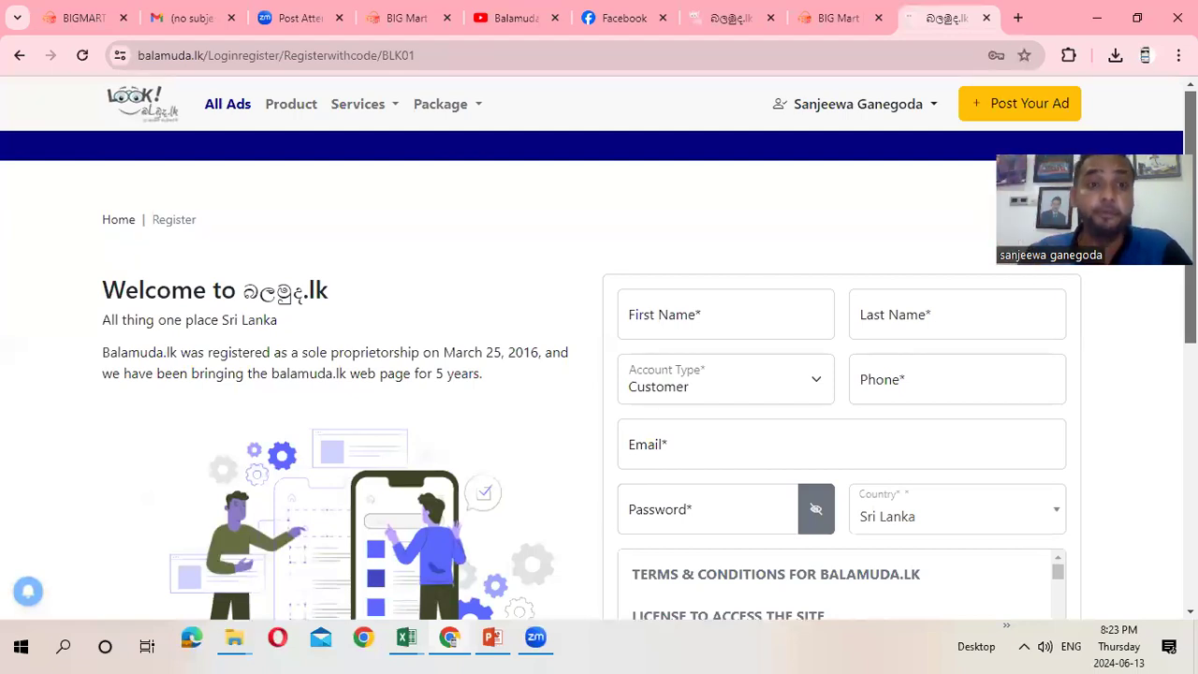
Return to the My Account dashboard and open its Account Info section
click(931, 110)
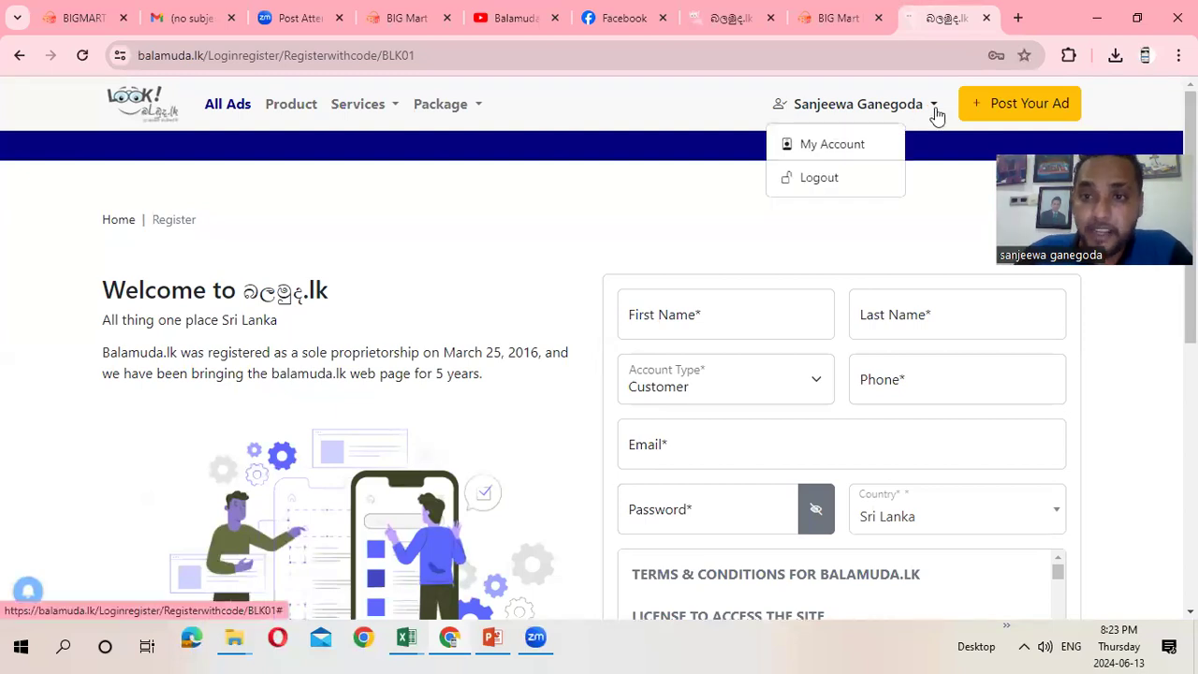
click(900, 140)
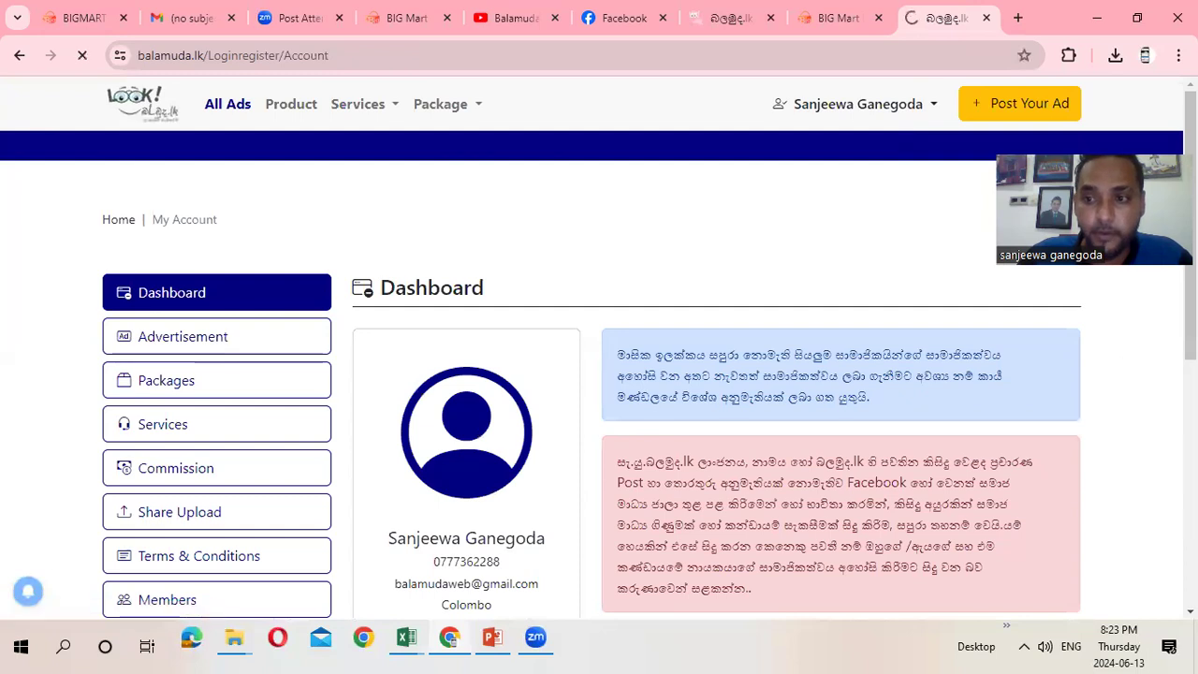
scroll(1118, 366, down, 2)
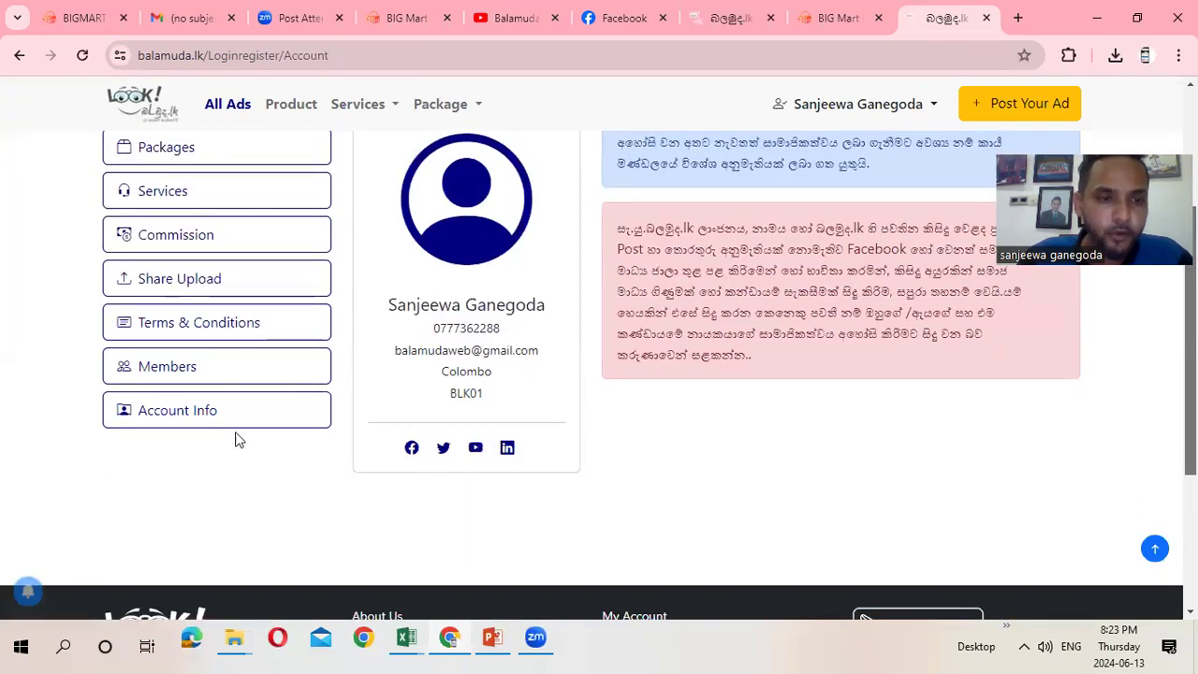
click(221, 422)
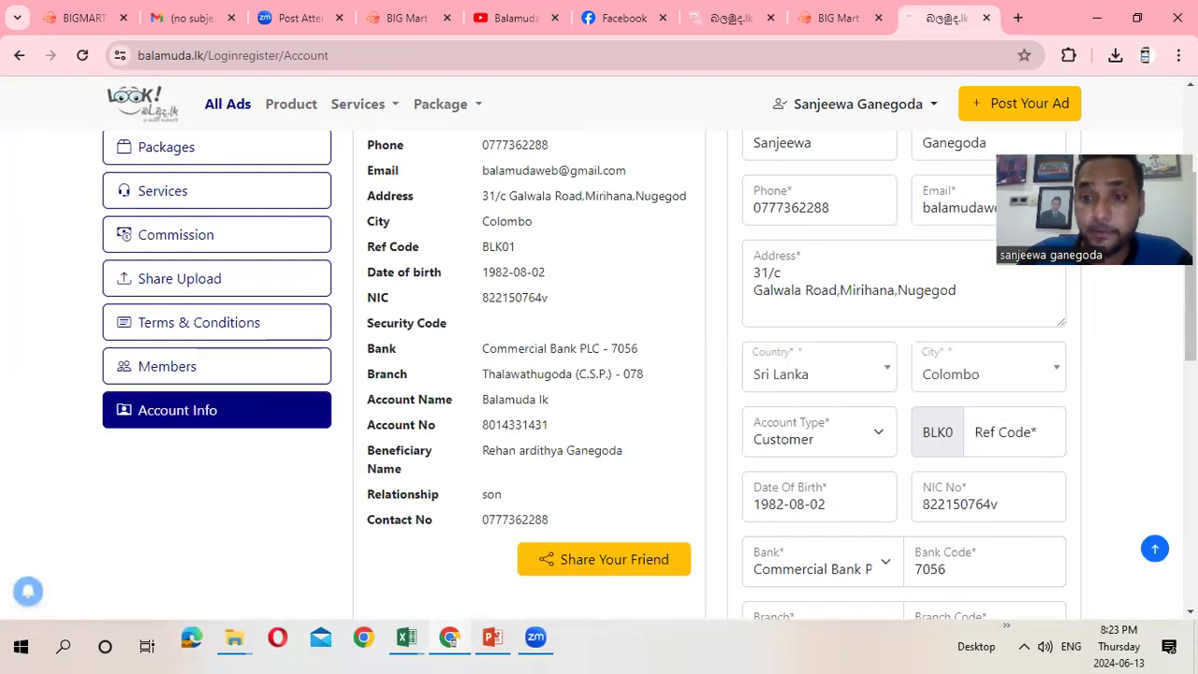
Review the account details and Update Information form, jumping back to the top with Home
scroll(1159, 348, up, 2)
scroll(599, 356, down, 2)
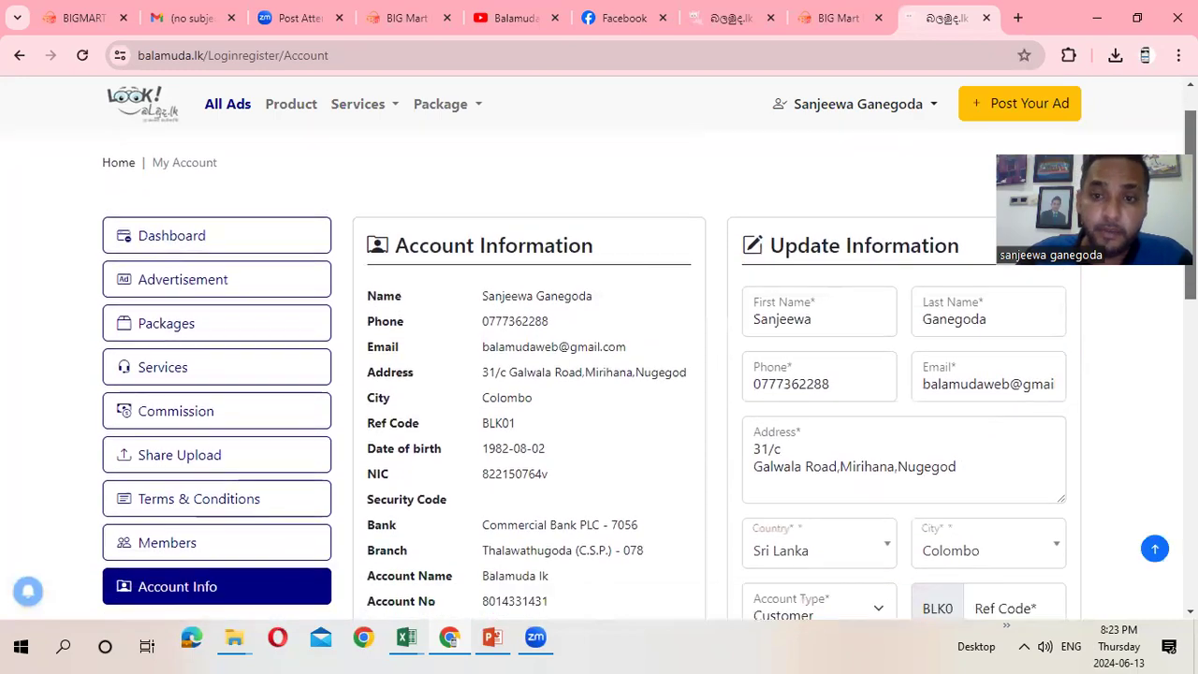
scroll(599, 356, up, 1)
scroll(599, 357, down, 1)
scroll(599, 357, up, 1)
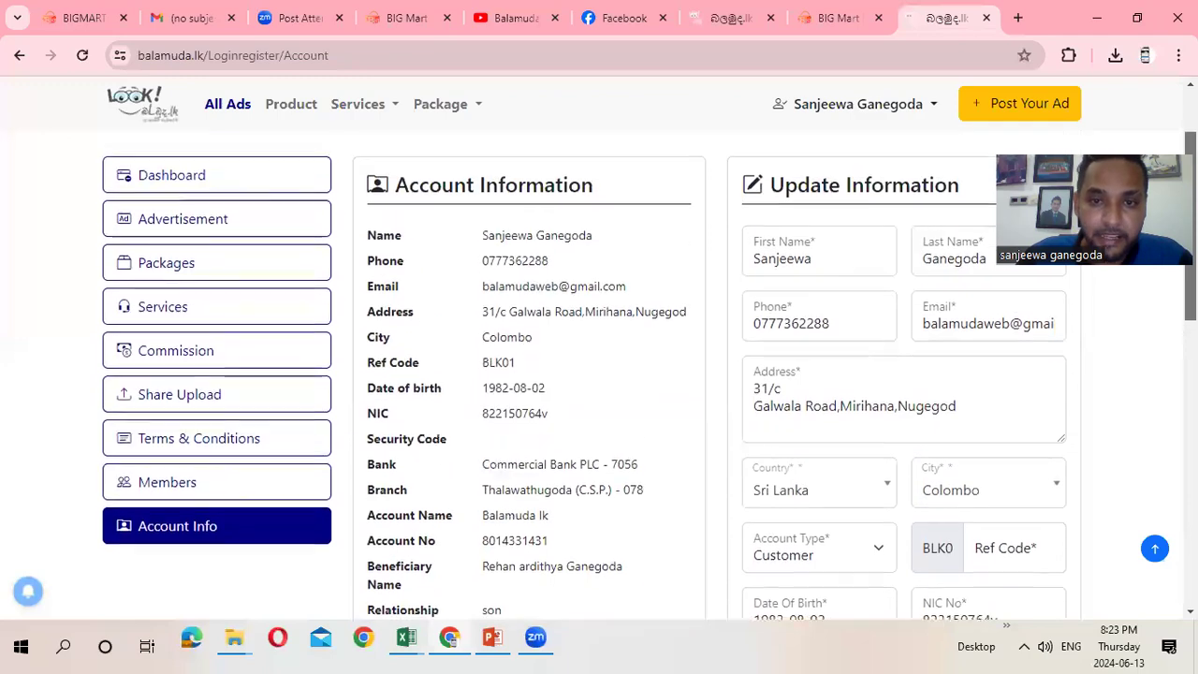
scroll(599, 357, down, 1)
scroll(599, 356, up, 3)
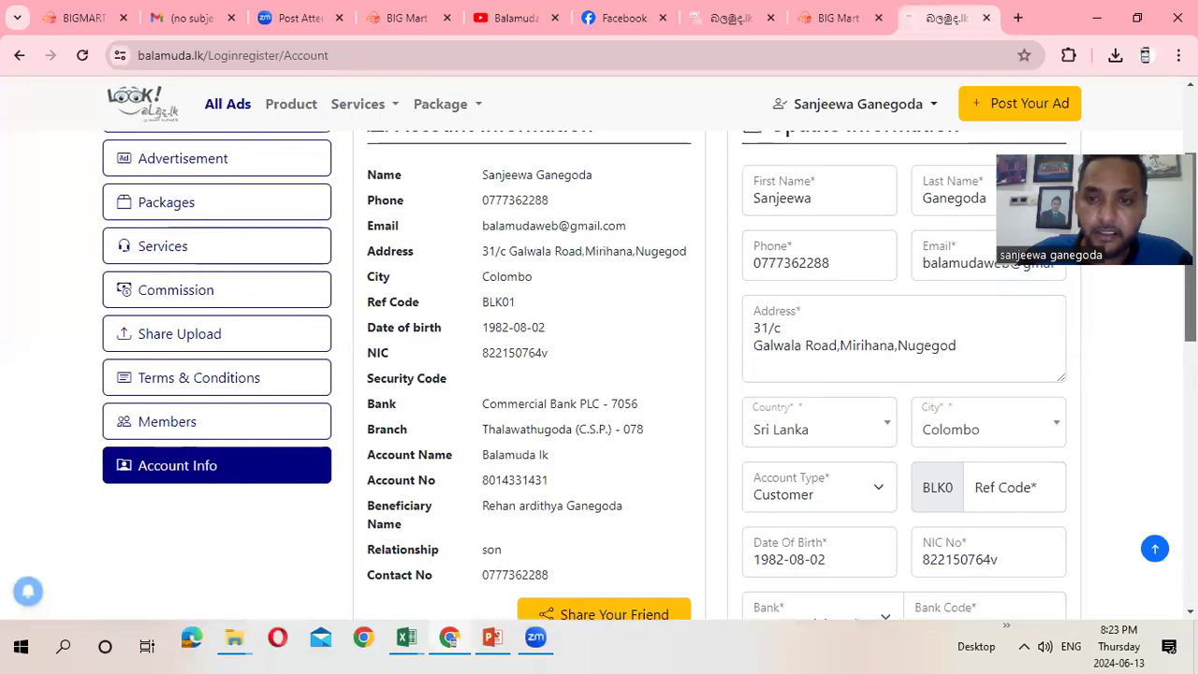
scroll(599, 356, down, 3)
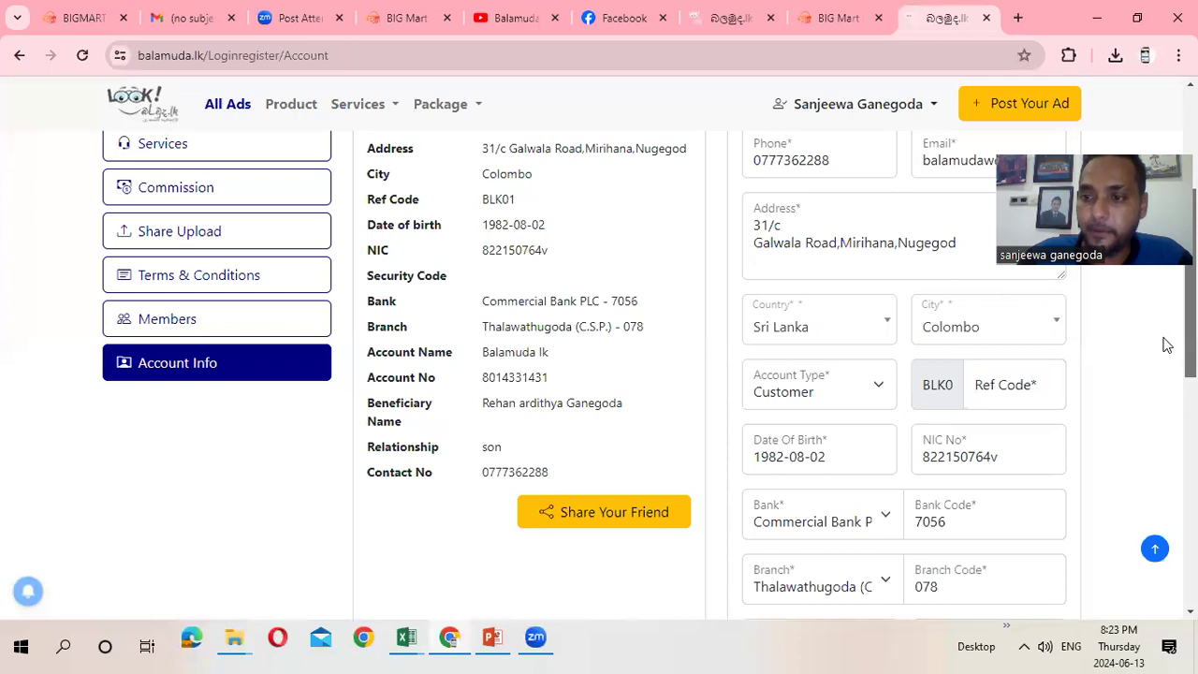
scroll(648, 374, down, 2)
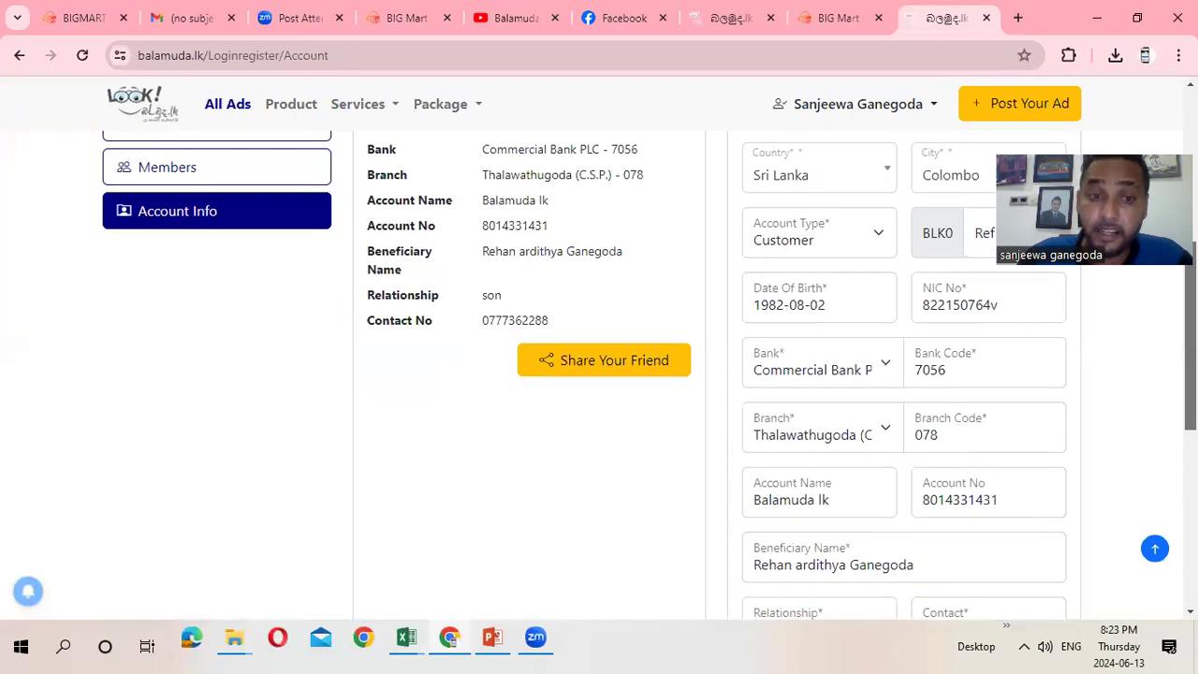
scroll(649, 374, up, 1)
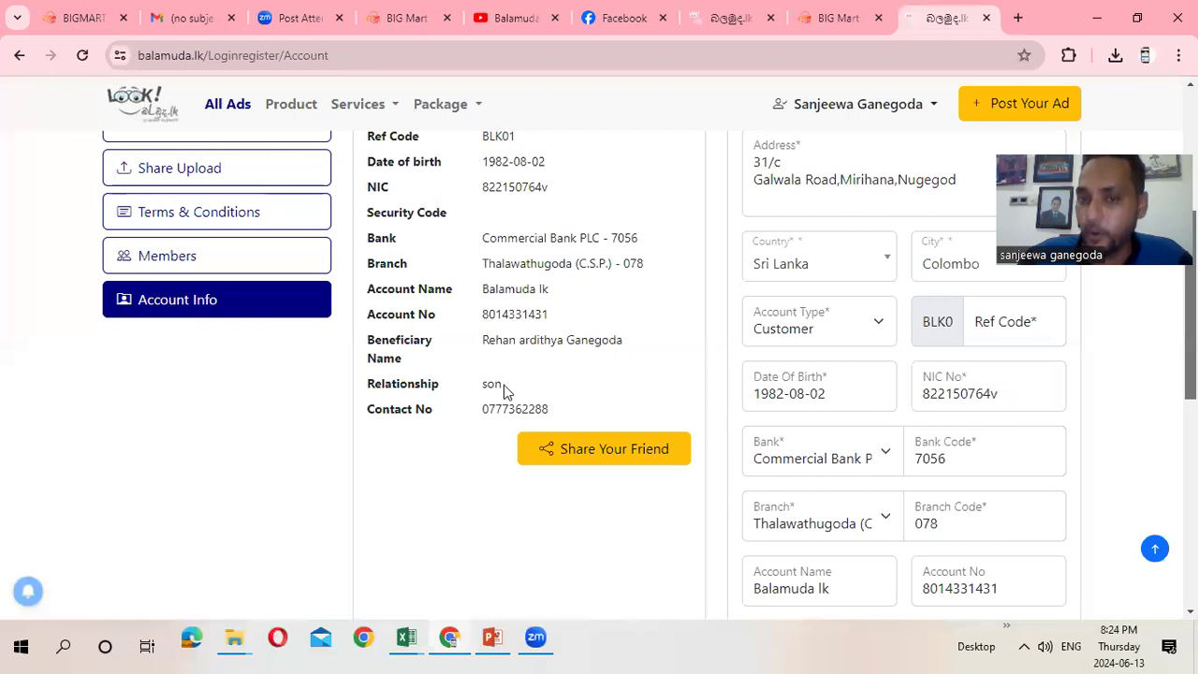
scroll(512, 391, down, 1)
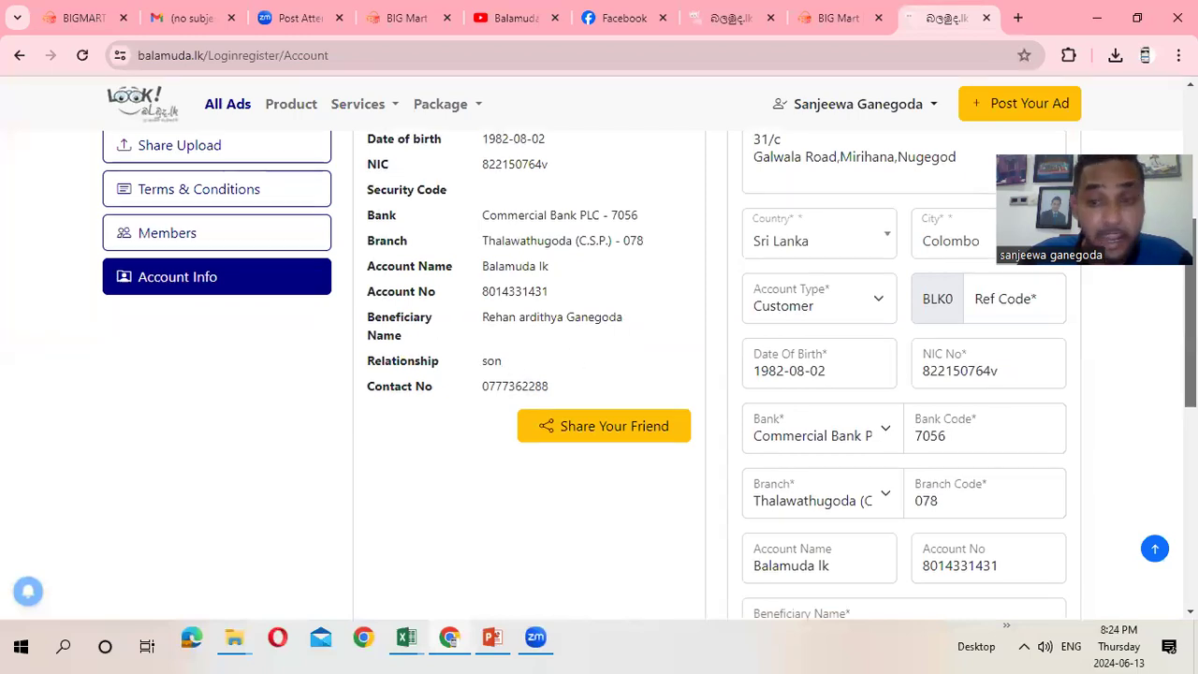
scroll(529, 374, down, 3)
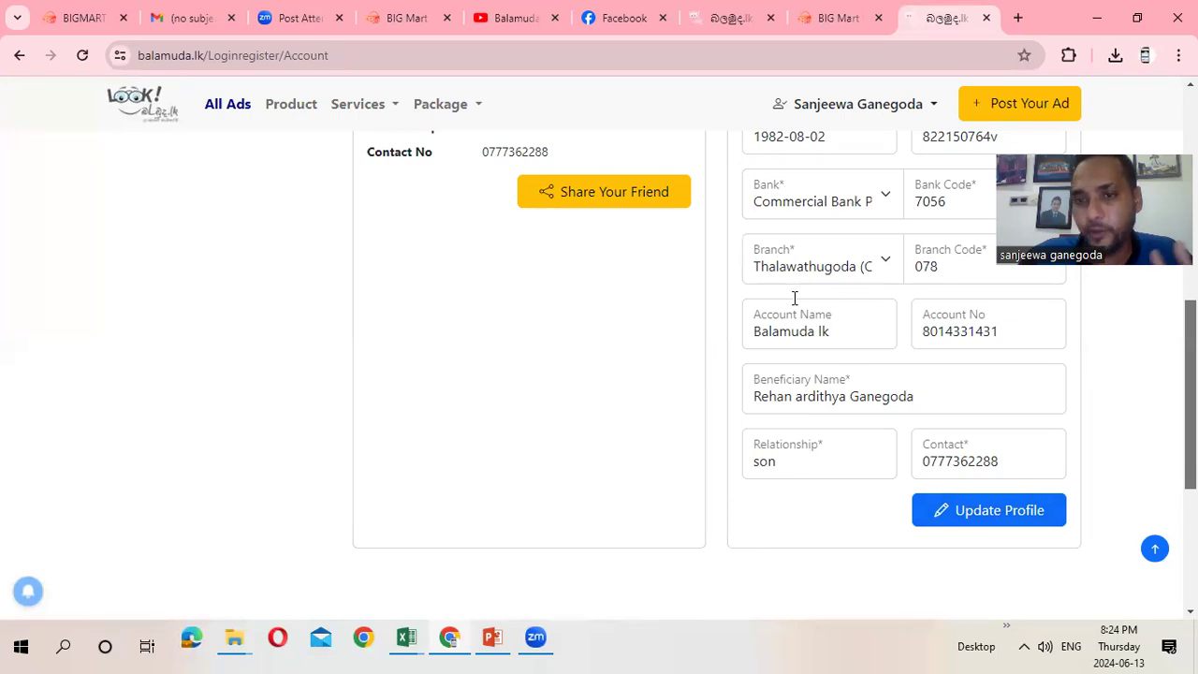
key(Home)
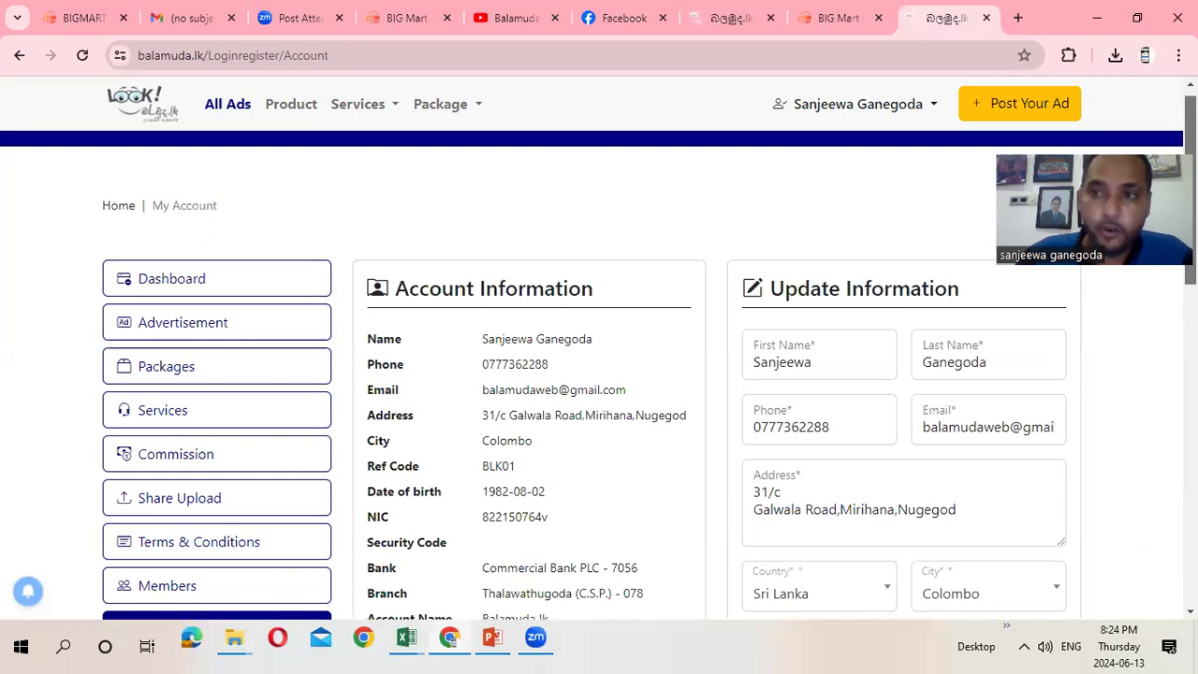
scroll(599, 356, down, 1)
scroll(599, 356, up, 1)
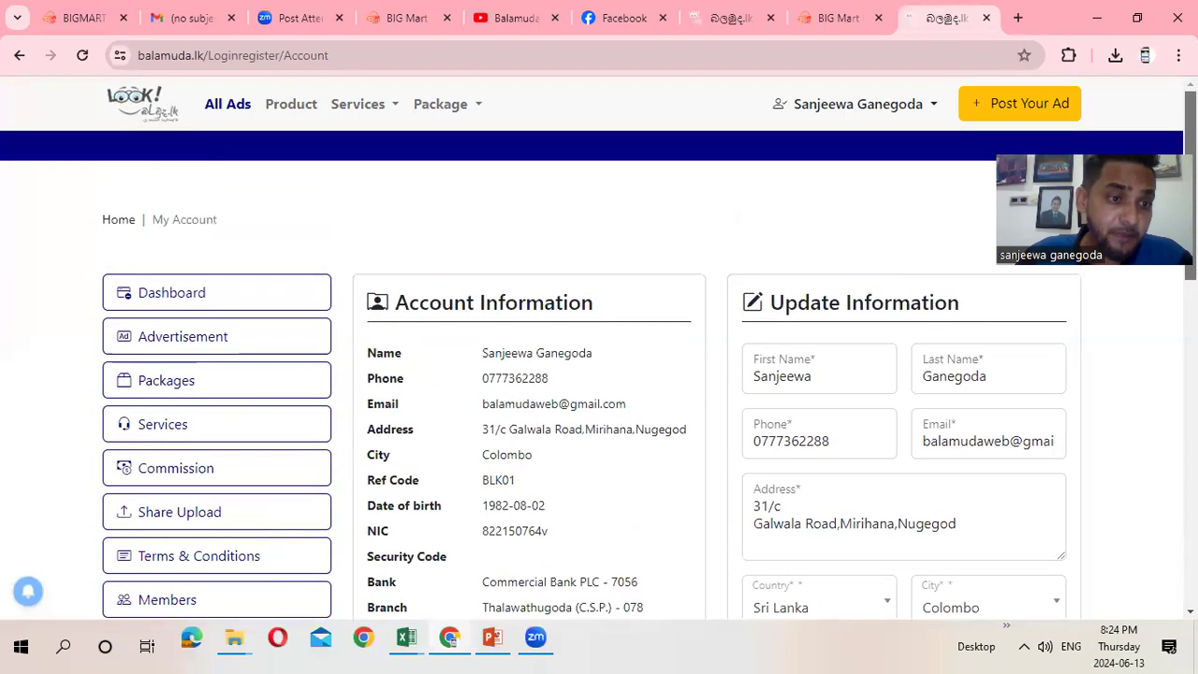
scroll(599, 355, down, 1)
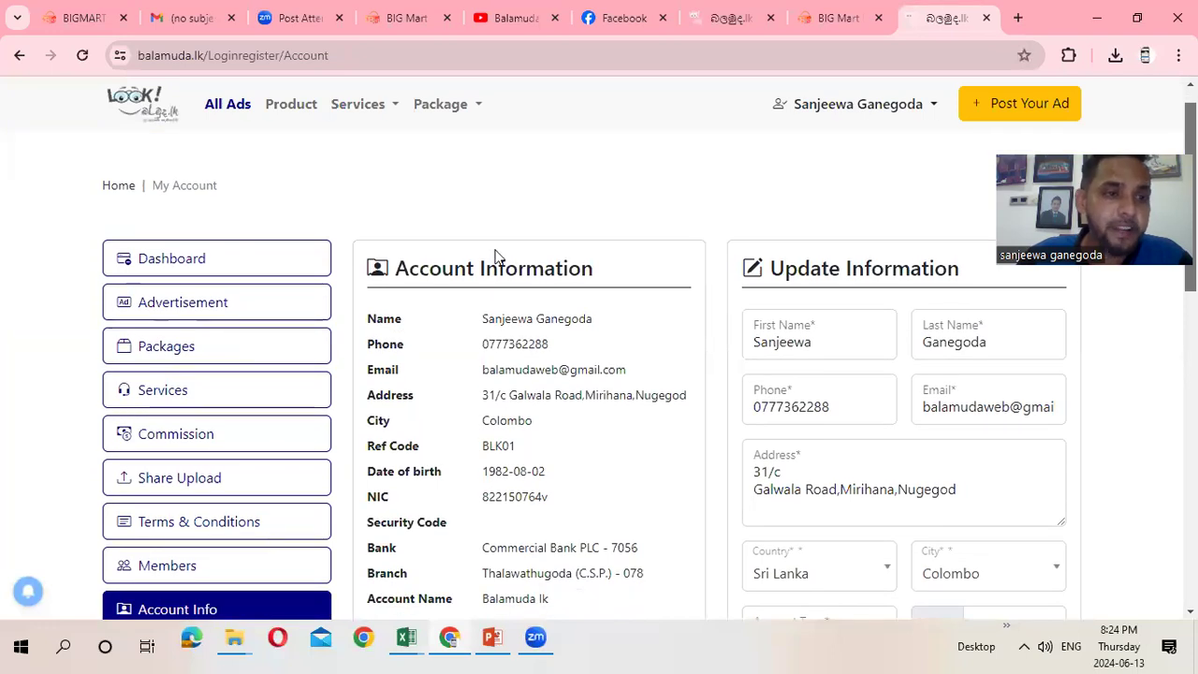
Go to the balamuda.lk home page via the logo and view the stats, About text and footer
click(147, 108)
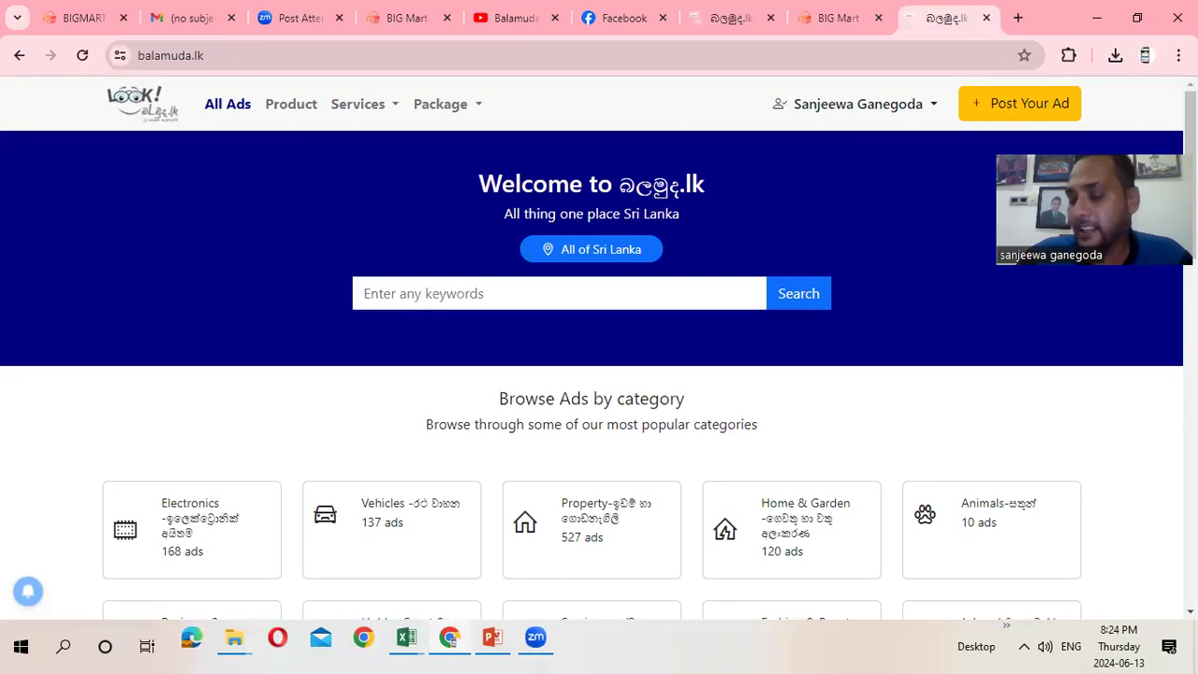
scroll(599, 375, down, 10)
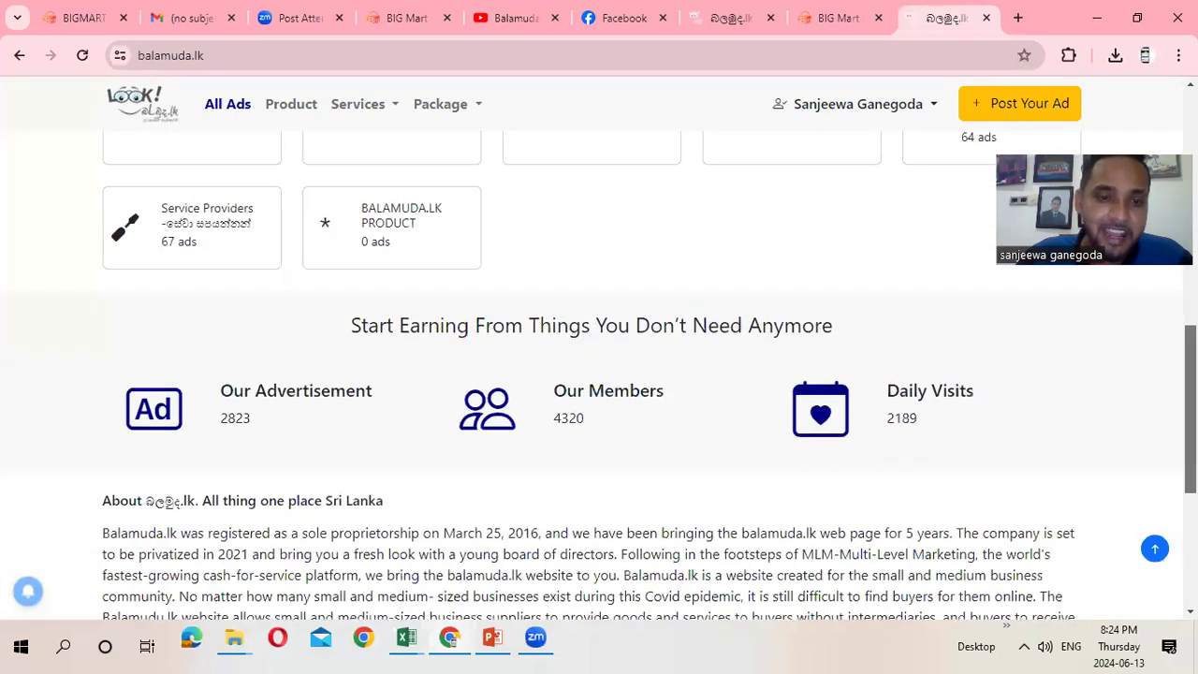
scroll(617, 388, down, 2)
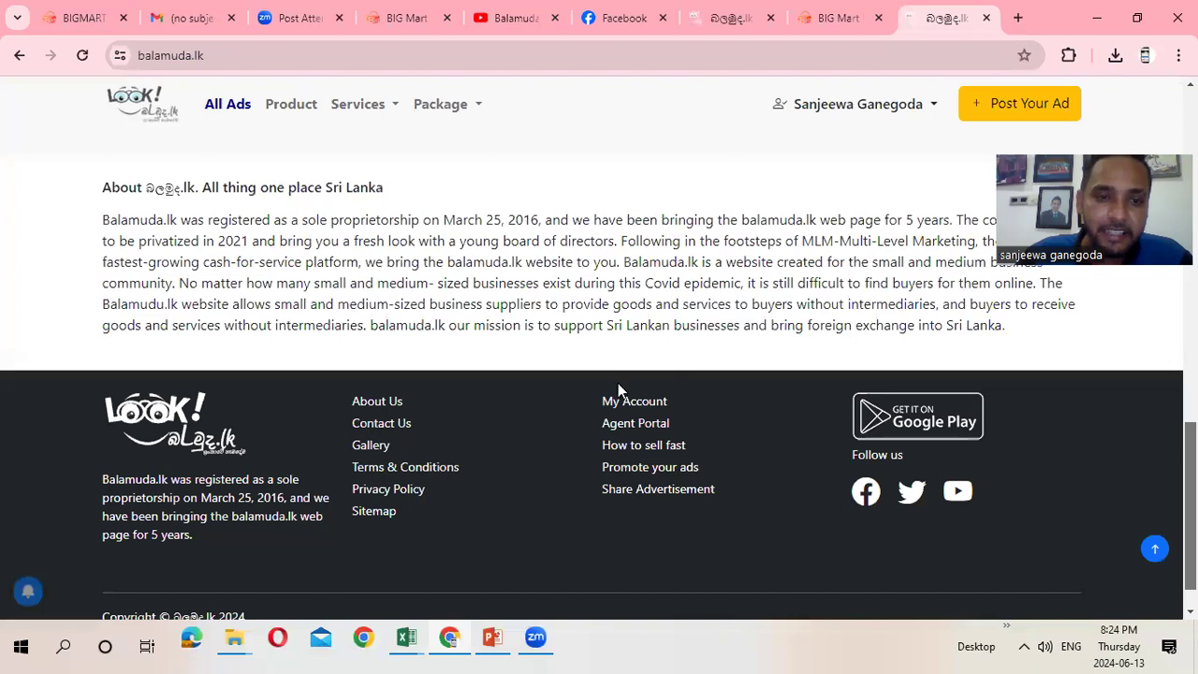
Open the Who We Are page from the footer's About Us link and play the Video 2 tutorial
click(379, 404)
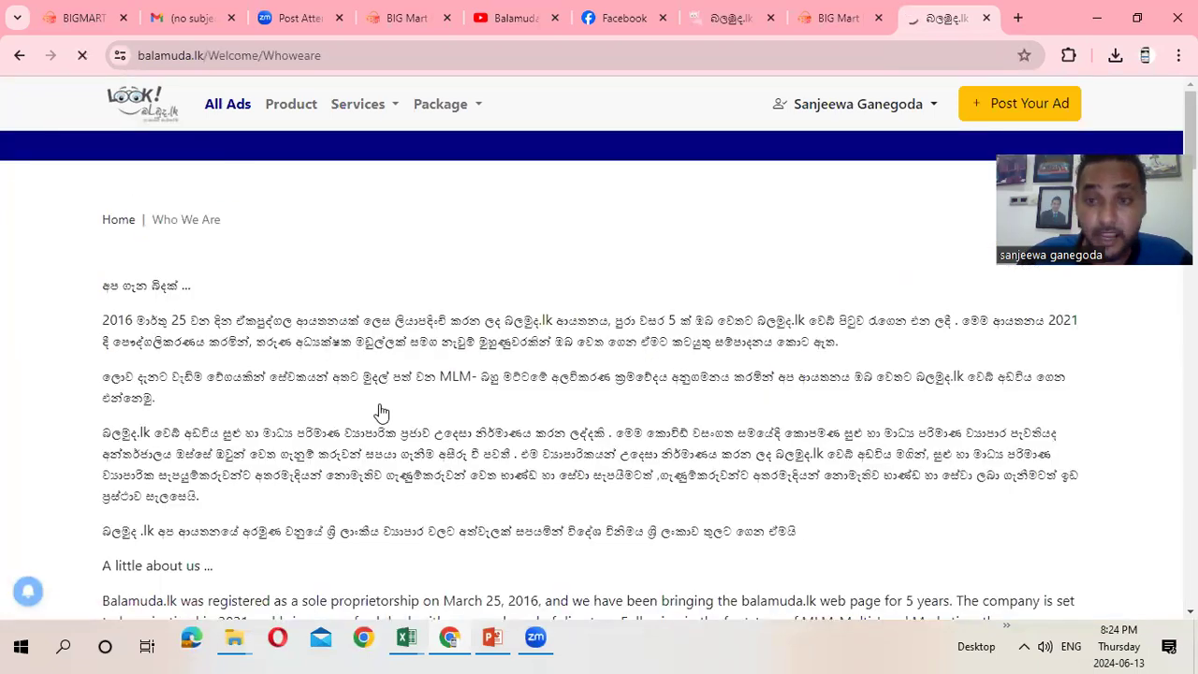
scroll(1189, 105, down, 10)
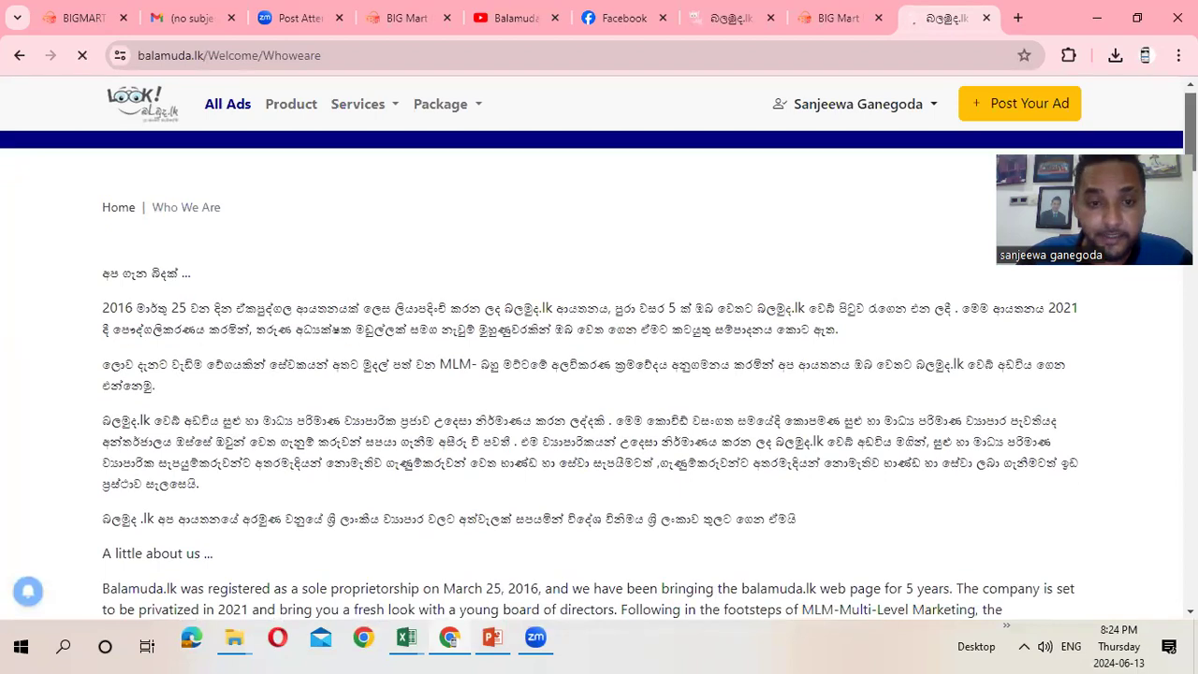
scroll(591, 375, down, 1)
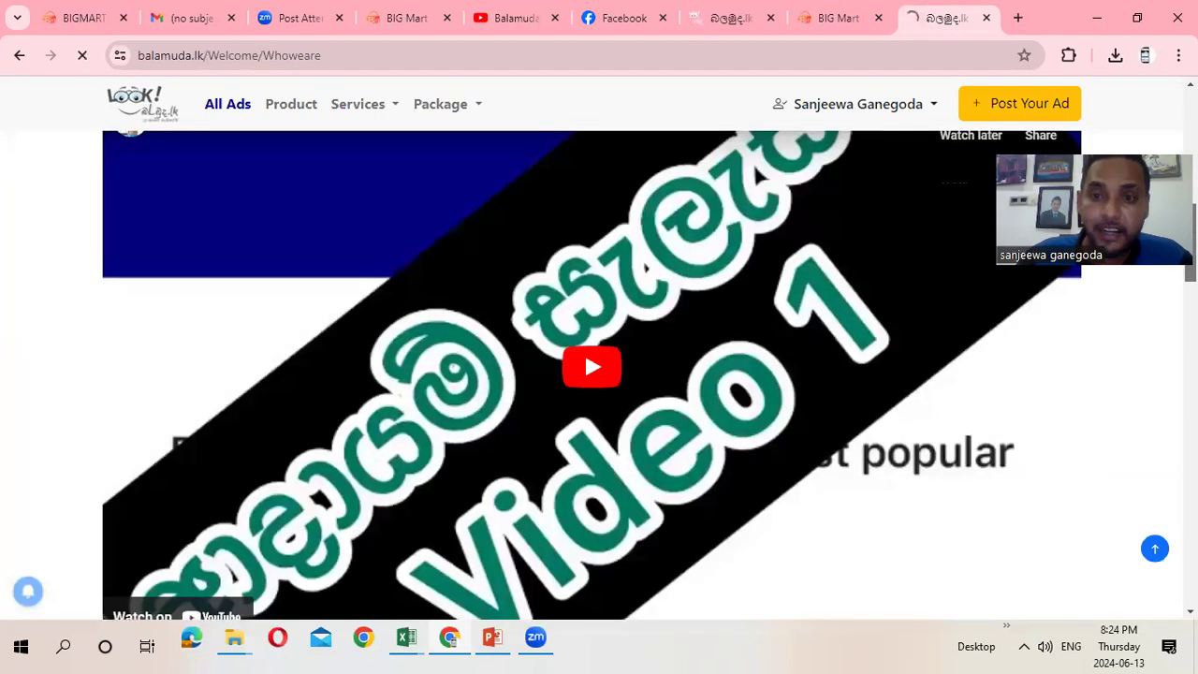
scroll(584, 349, up, 2)
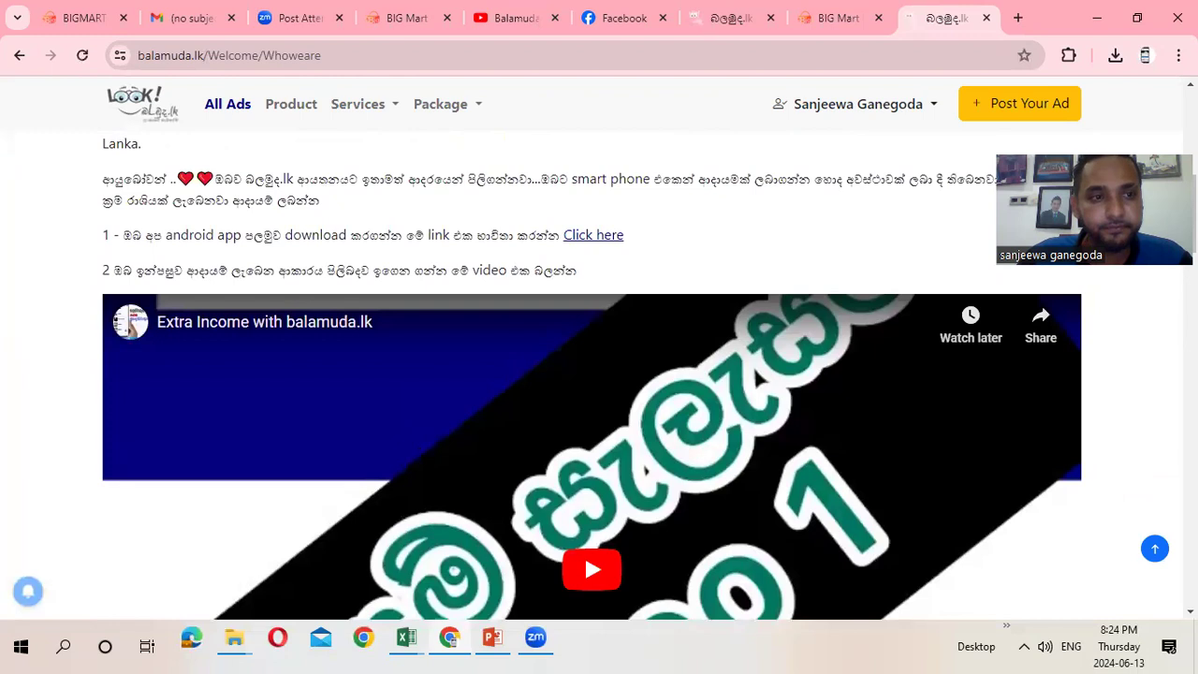
scroll(592, 374, down, 3)
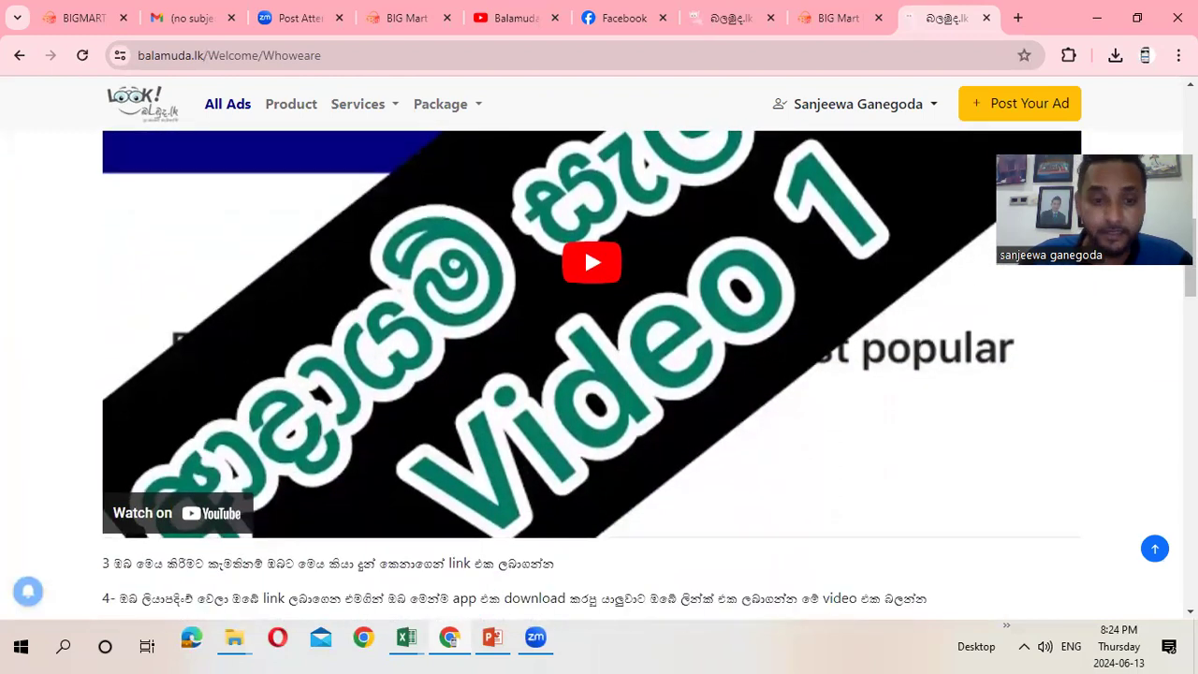
scroll(592, 374, down, 2)
scroll(591, 374, down, 2)
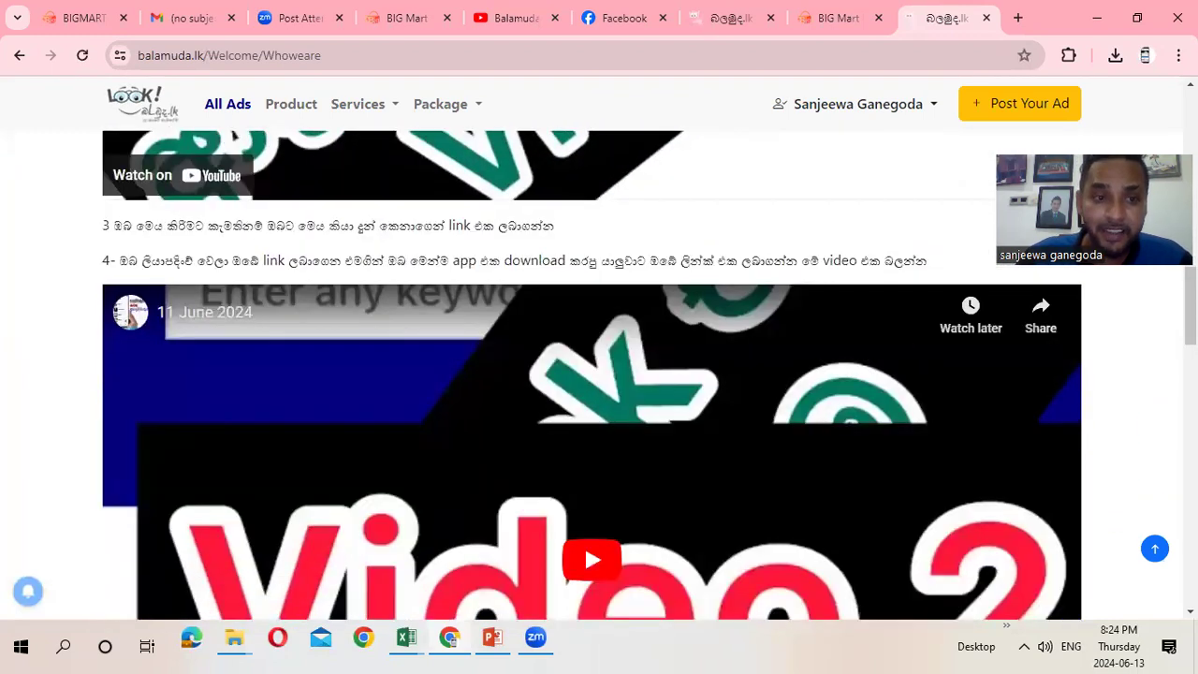
scroll(591, 374, up, 1)
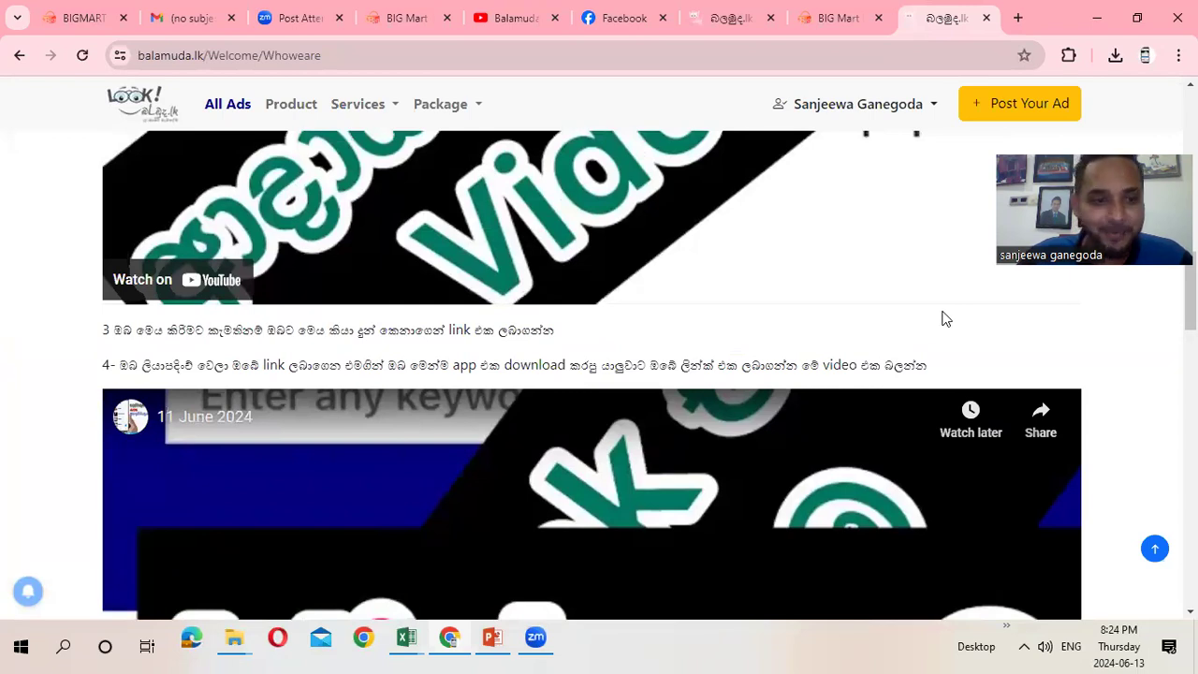
scroll(943, 320, up, 5)
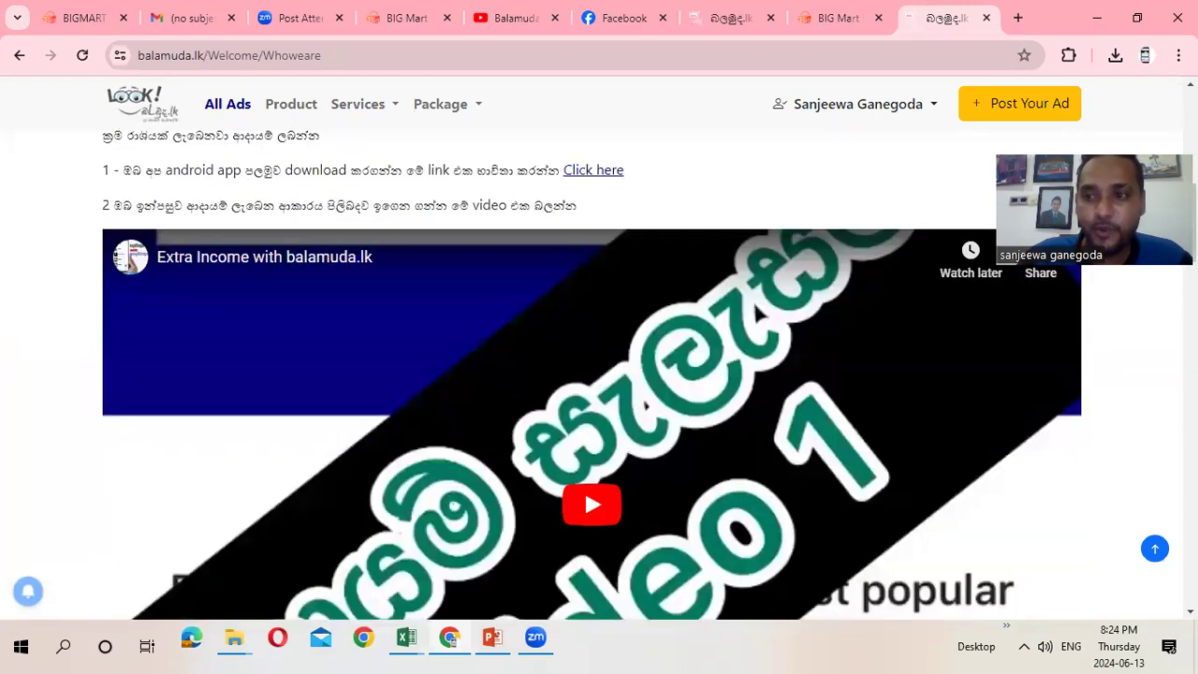
scroll(591, 375, down, 10)
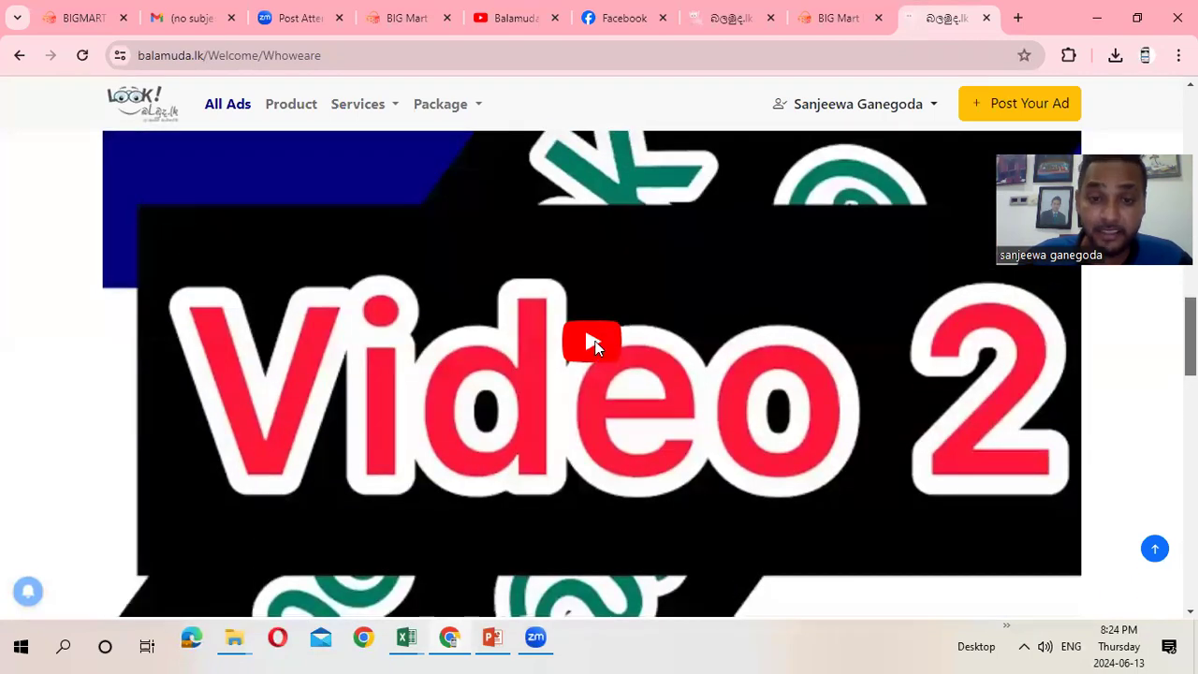
click(595, 345)
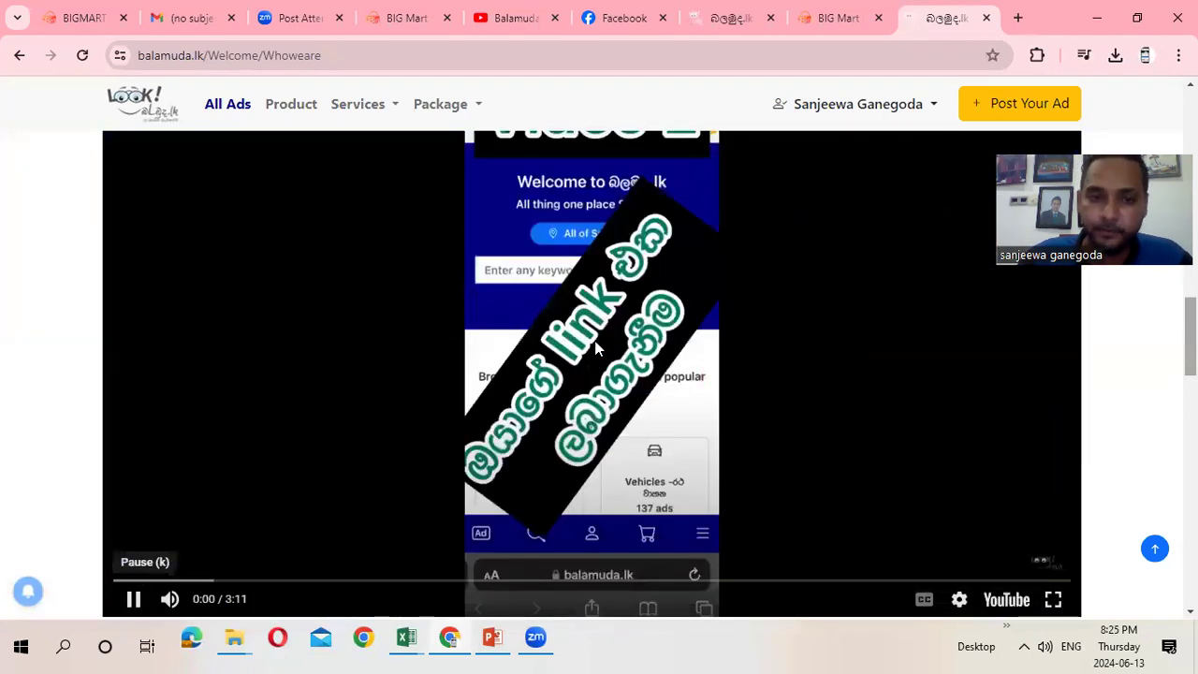
Go back, reopen the Who We Are page and scroll through its income steps and videos
click(18, 56)
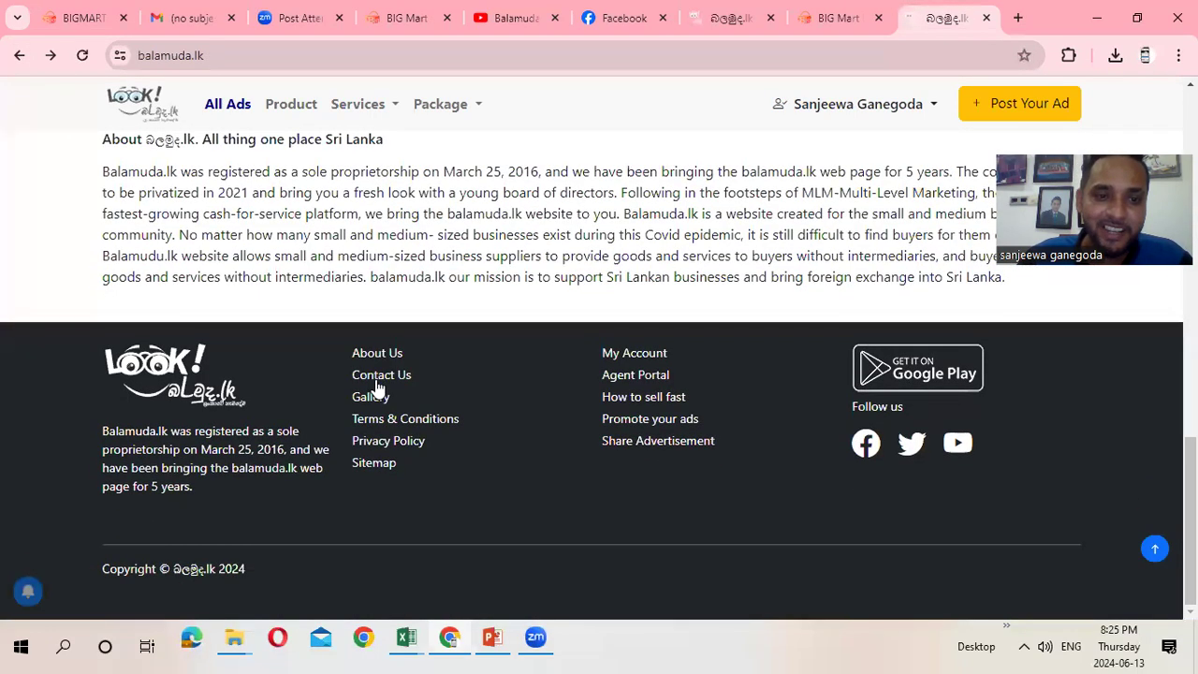
click(370, 354)
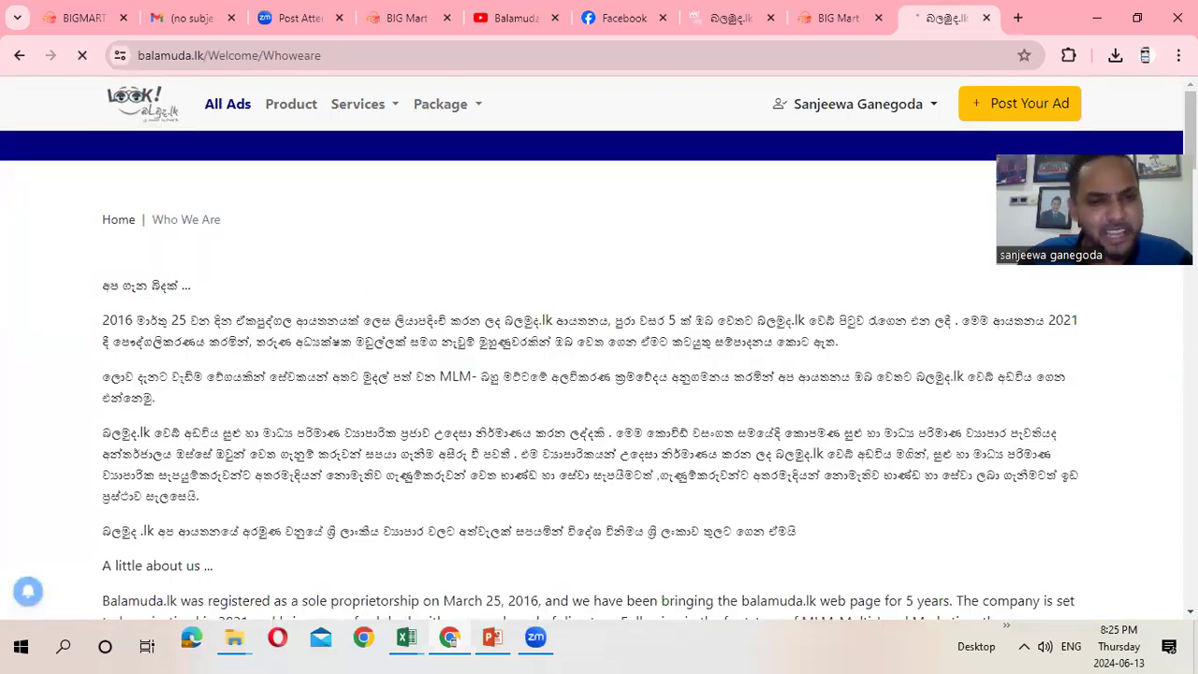
scroll(599, 374, down, 15)
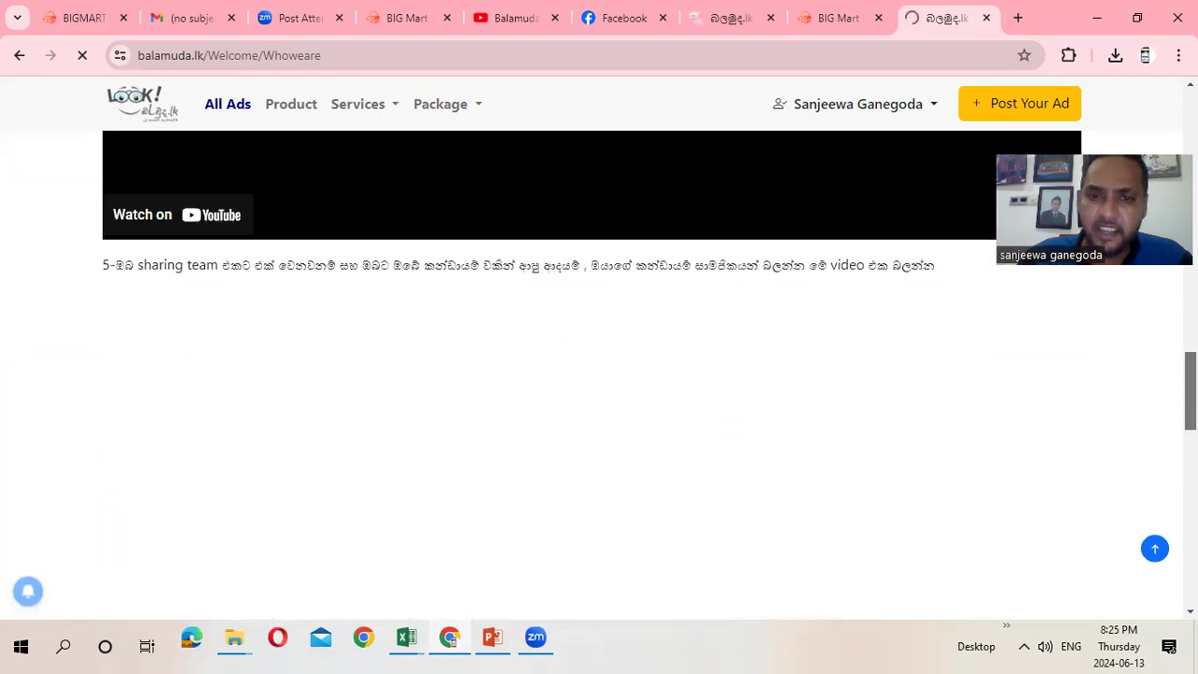
scroll(599, 374, down, 3)
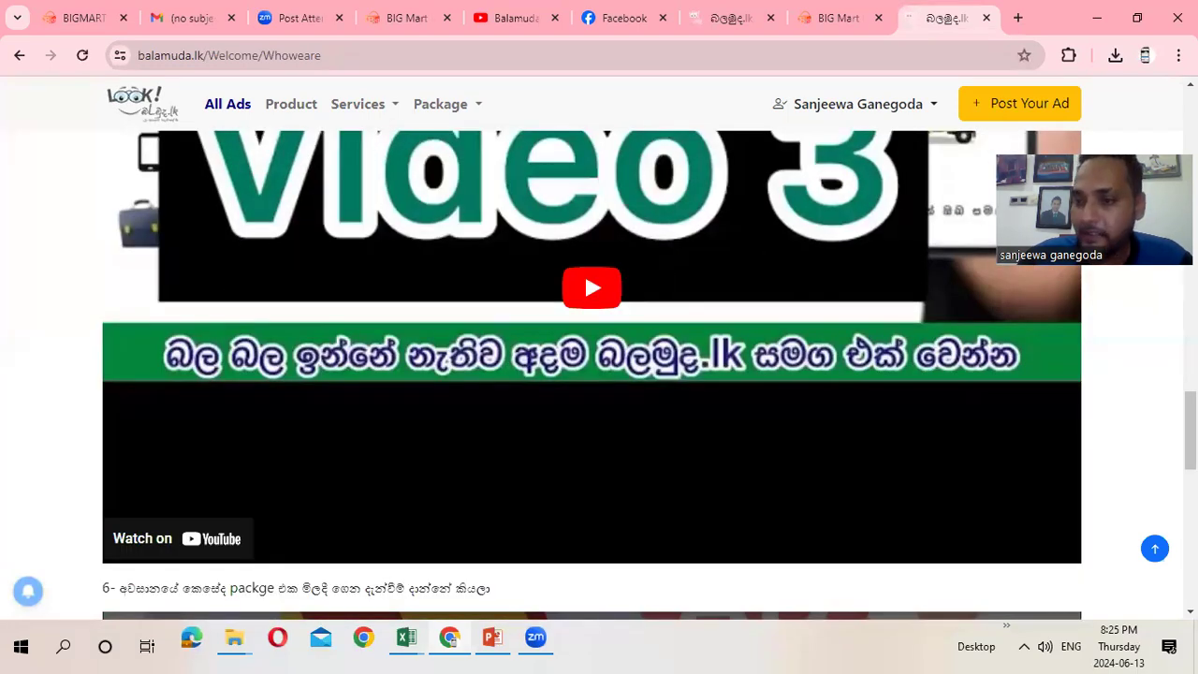
scroll(592, 375, down, 5)
scroll(584, 366, up, 2)
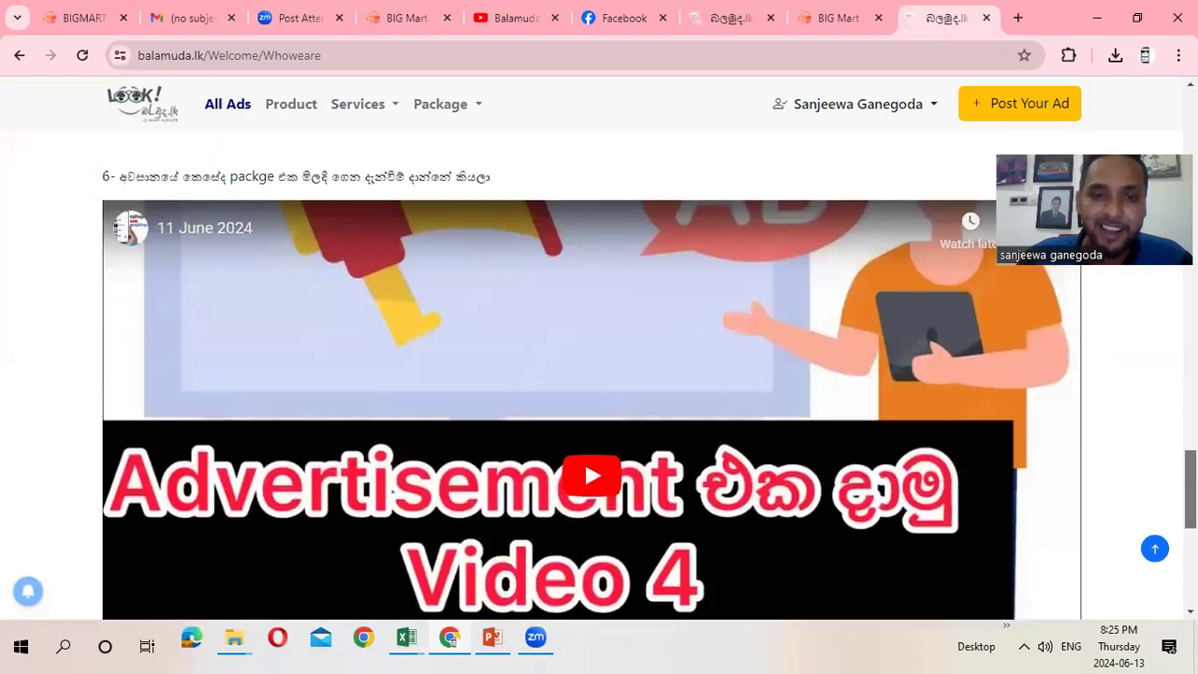
scroll(584, 206, down, 6)
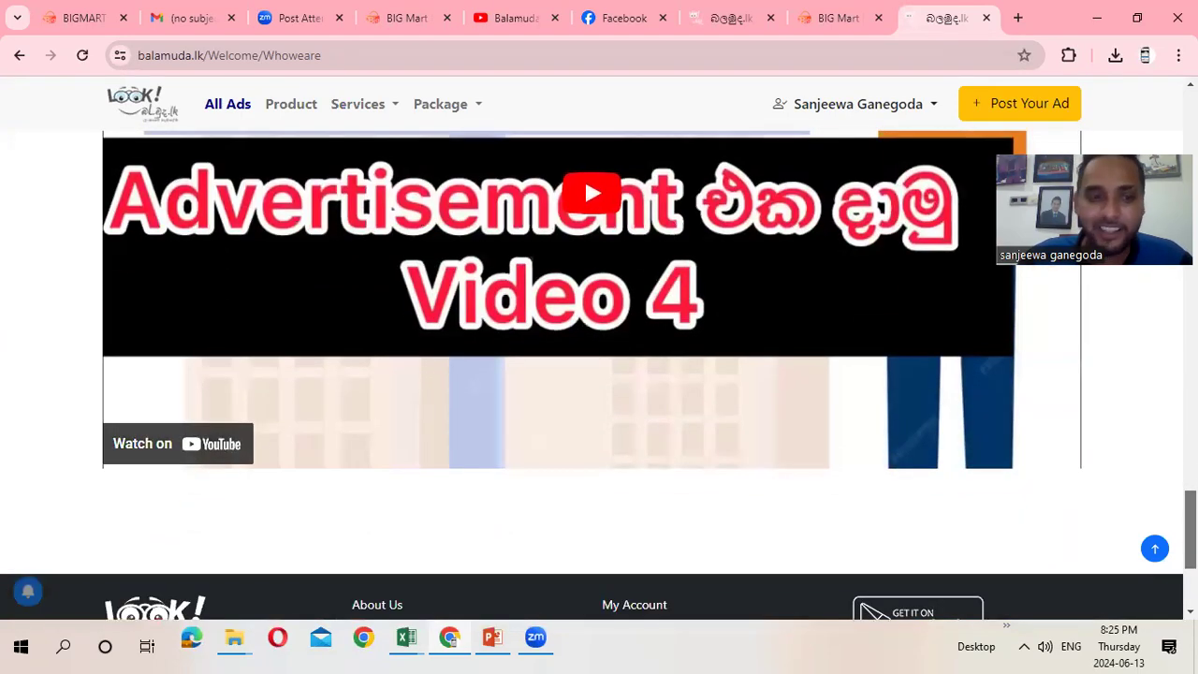
scroll(584, 468, up, 15)
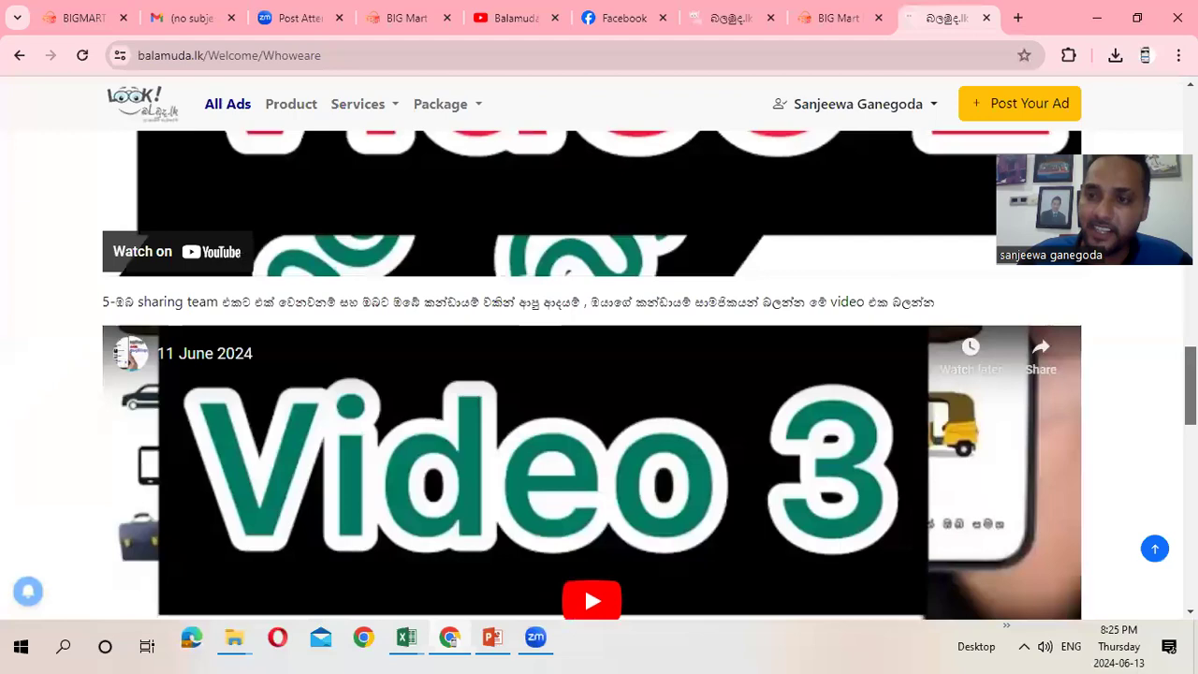
scroll(599, 375, up, 2)
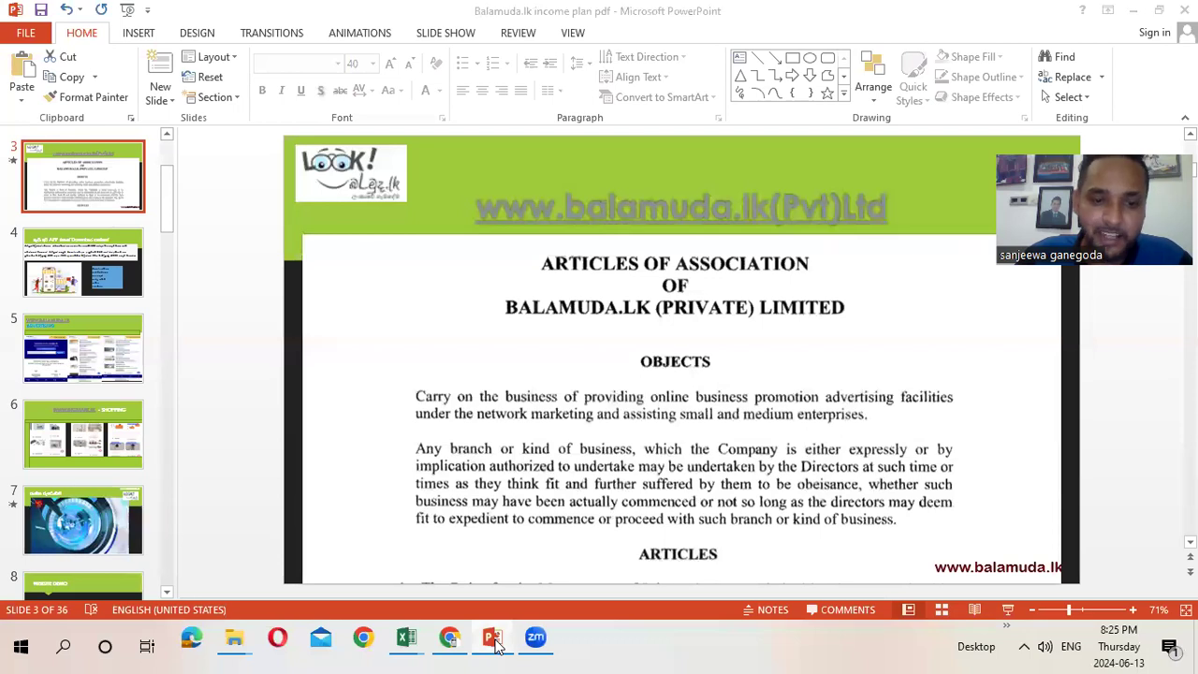
Switch from the browser to the app plan workbook in Excel
click(449, 639)
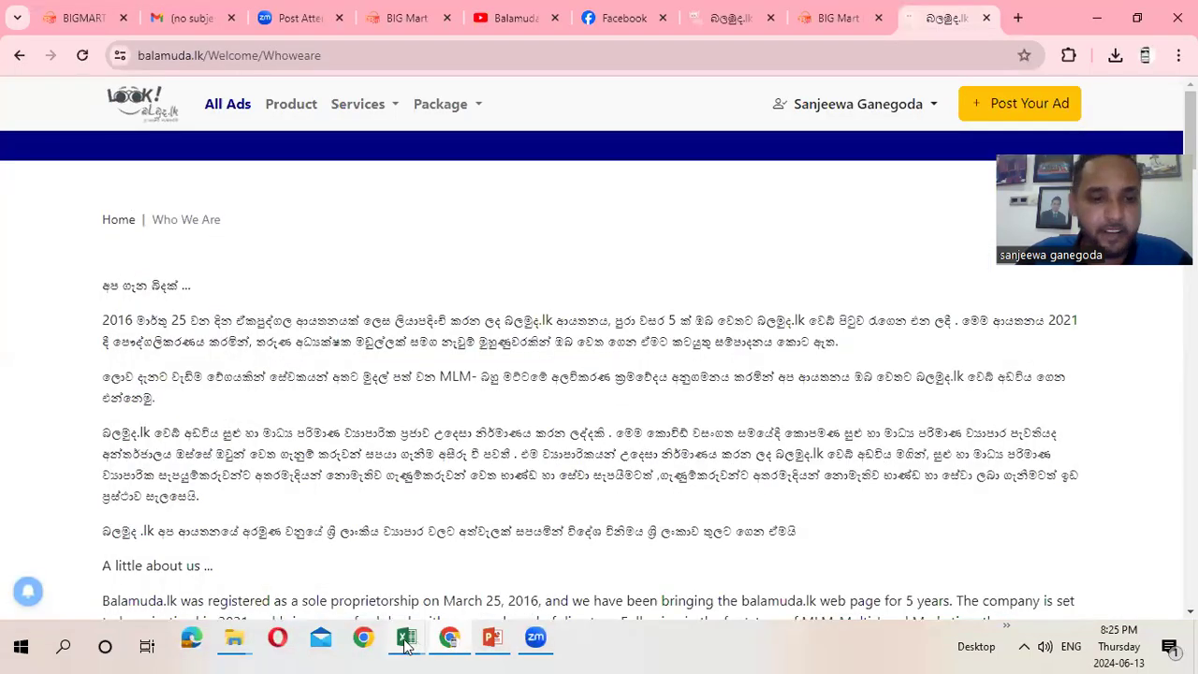
mouse_move(407, 644)
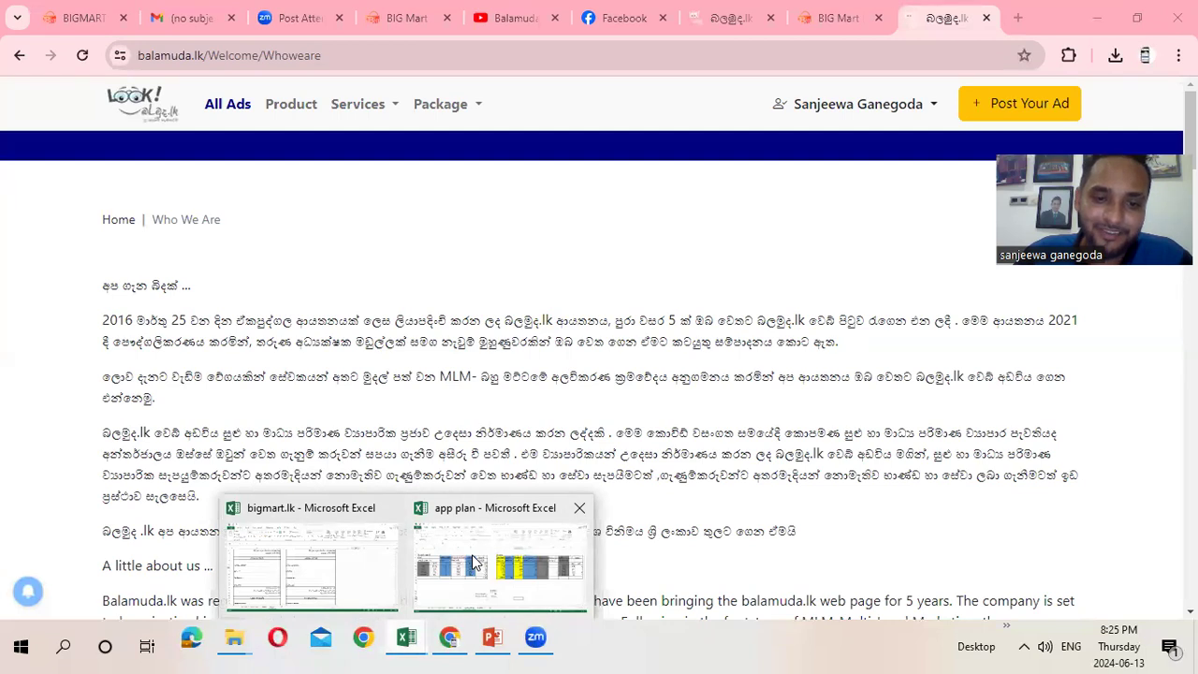
click(474, 562)
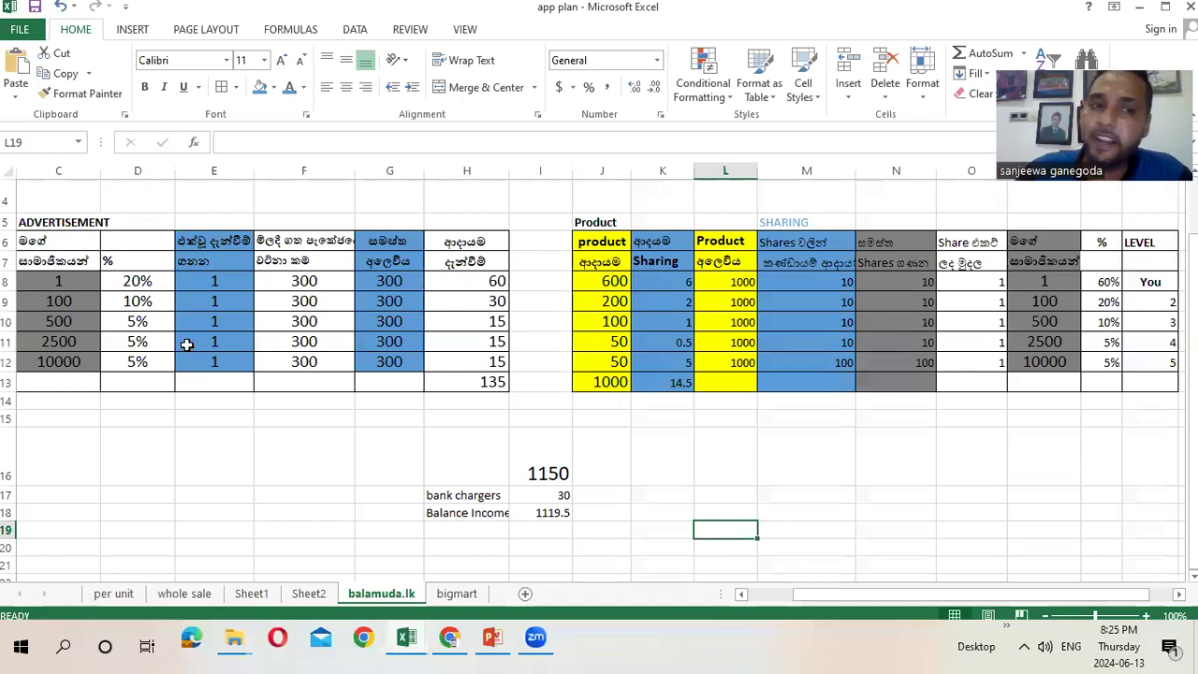
Review the ad income row: count 1 in C8, 20% in D8, 300 in F8, and H8's =G8*D8
click(60, 267)
click(54, 279)
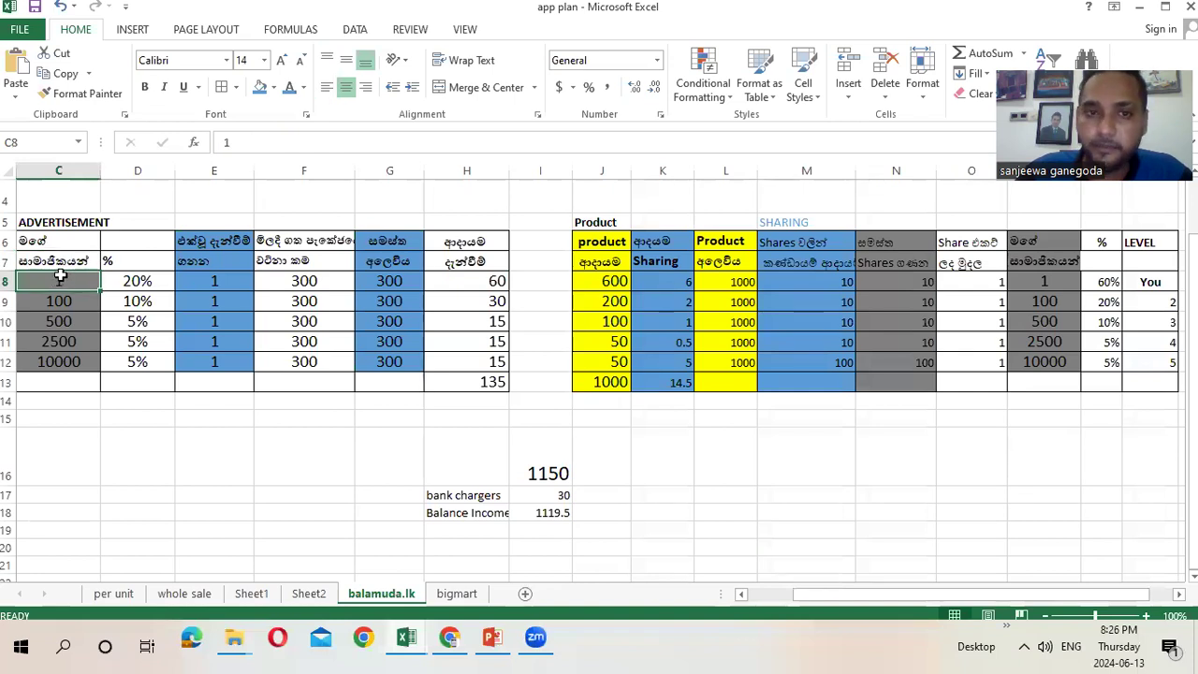
click(138, 281)
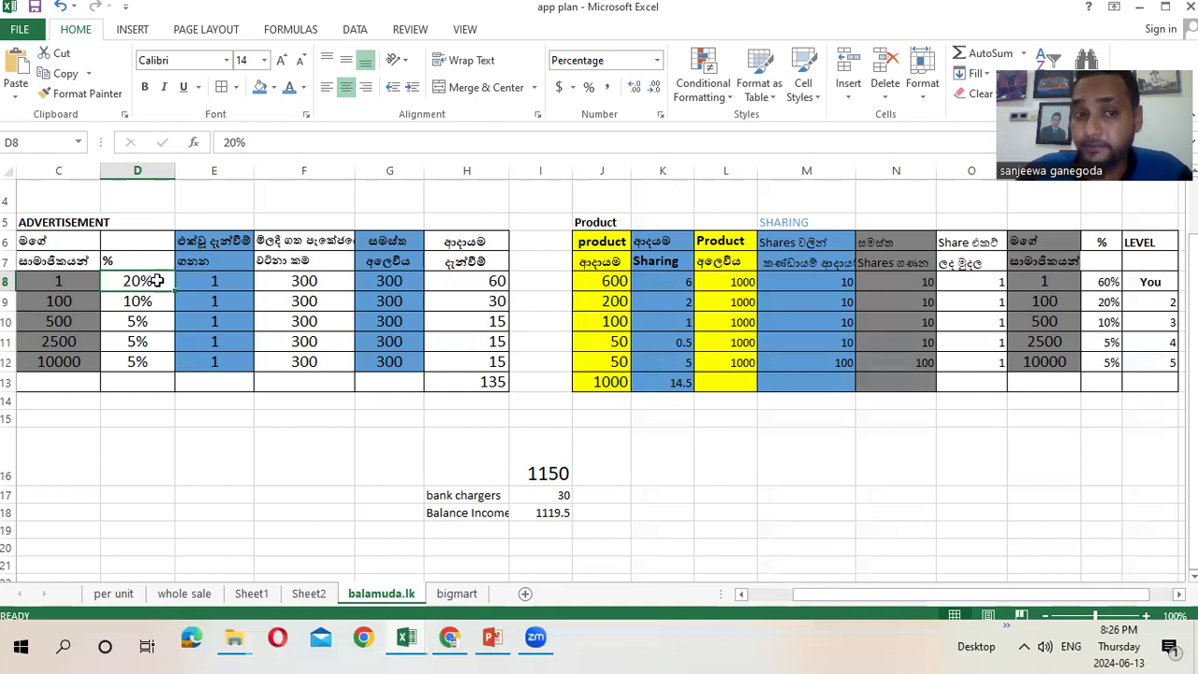
click(305, 283)
click(138, 283)
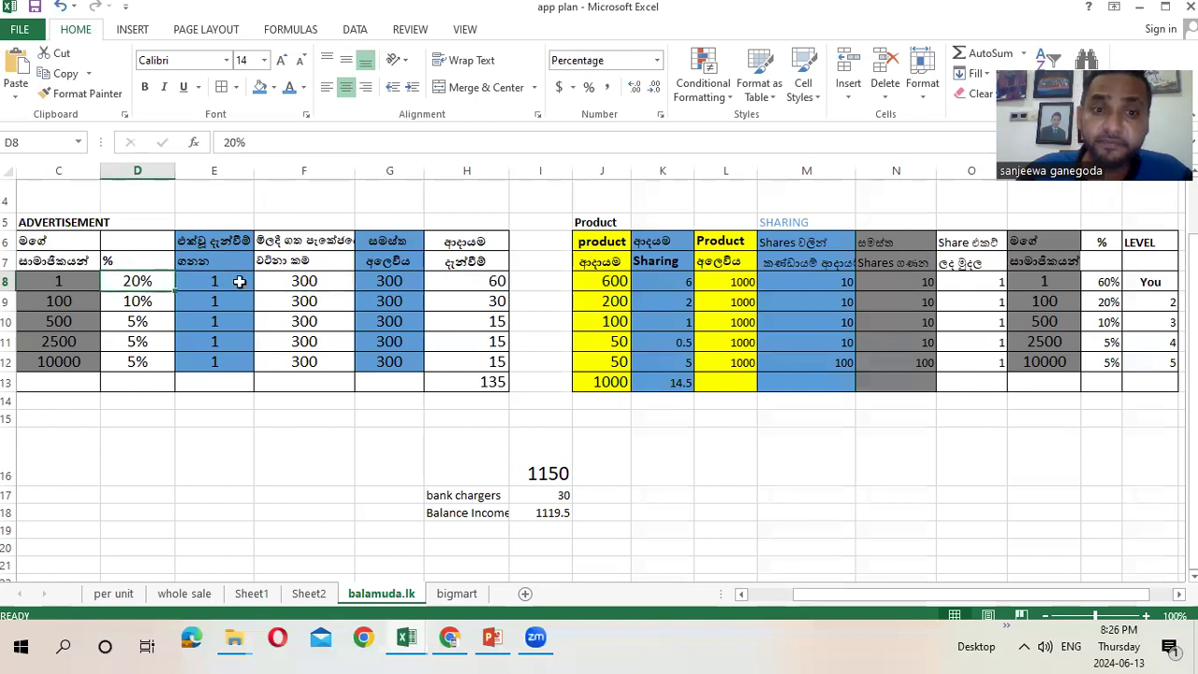
click(496, 280)
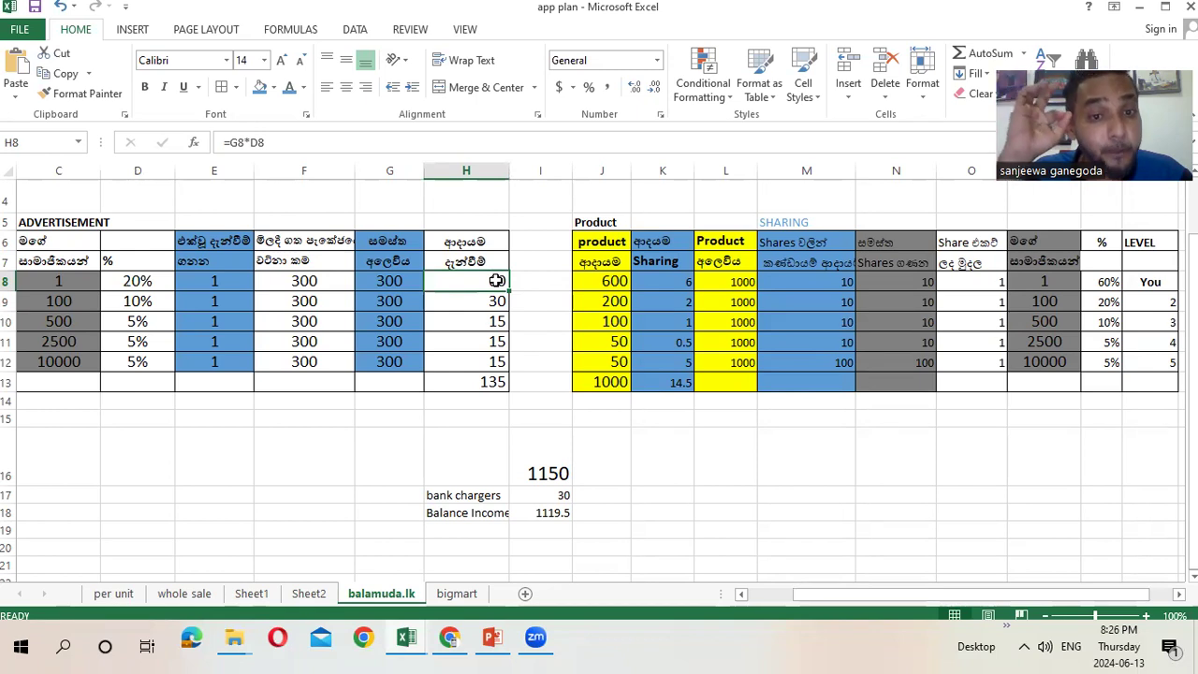
click(449, 637)
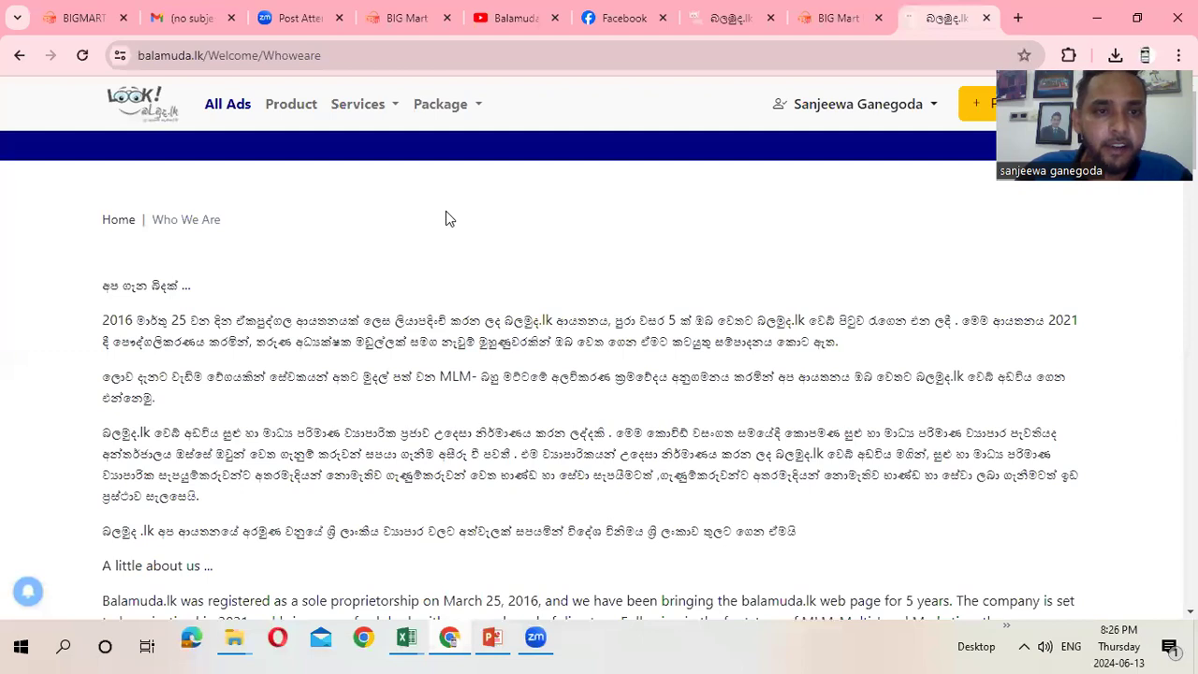
click(234, 110)
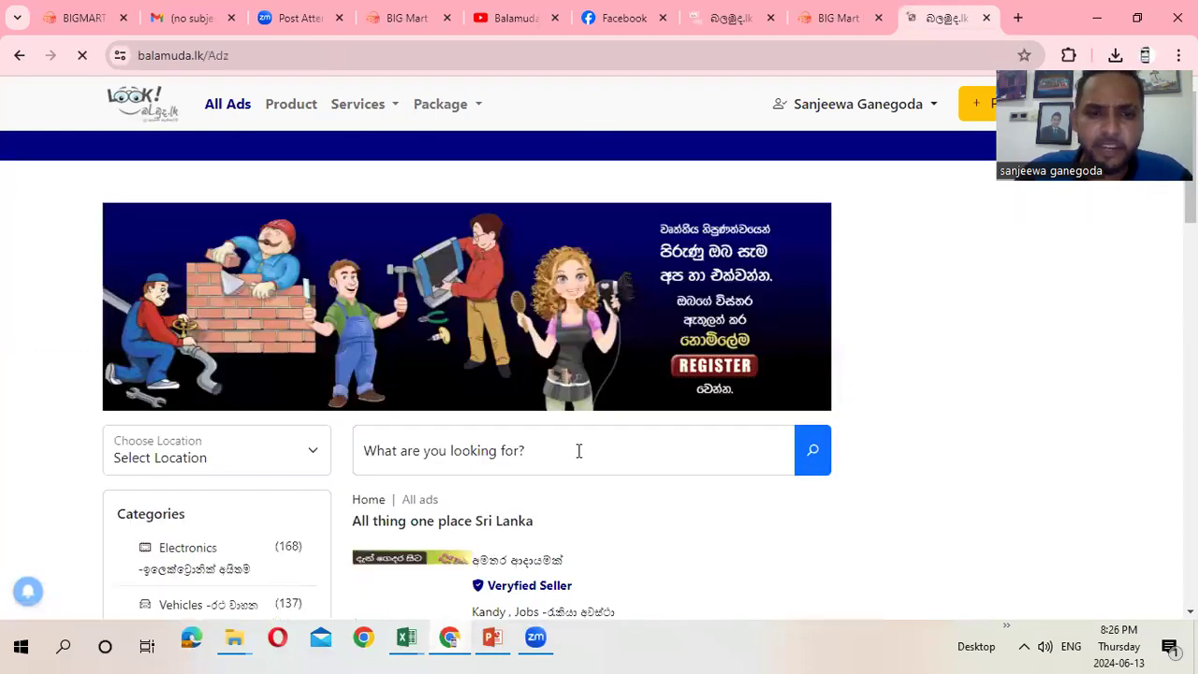
scroll(682, 497, down, 3)
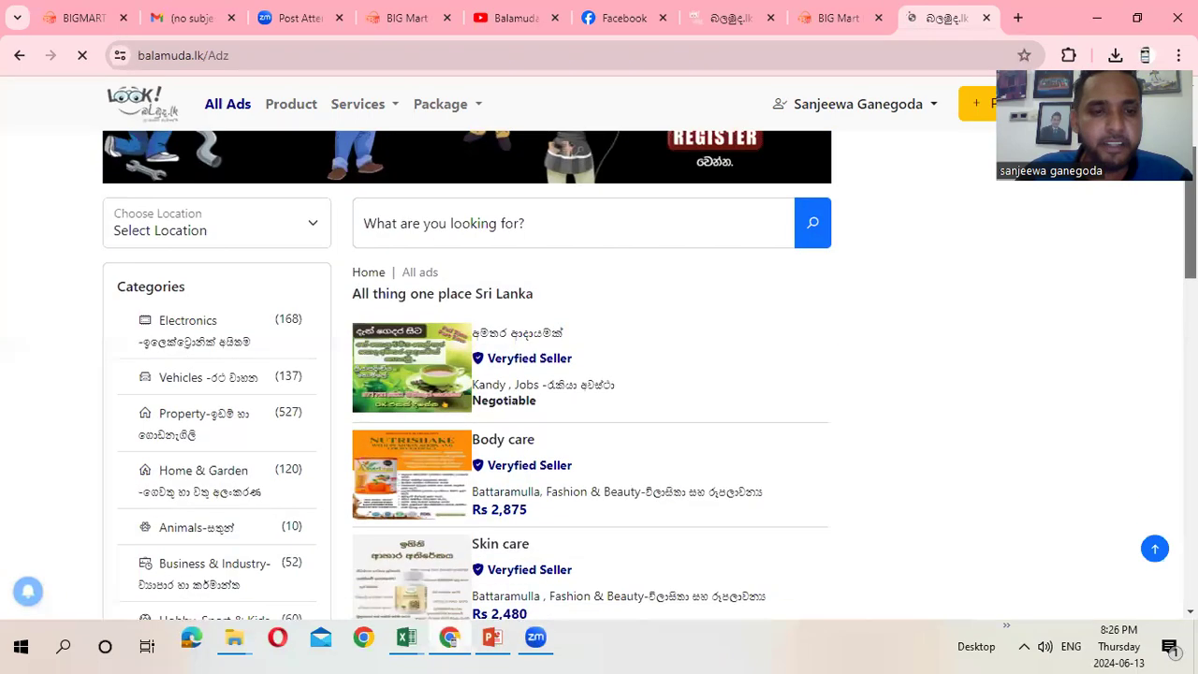
scroll(591, 374, down, 6)
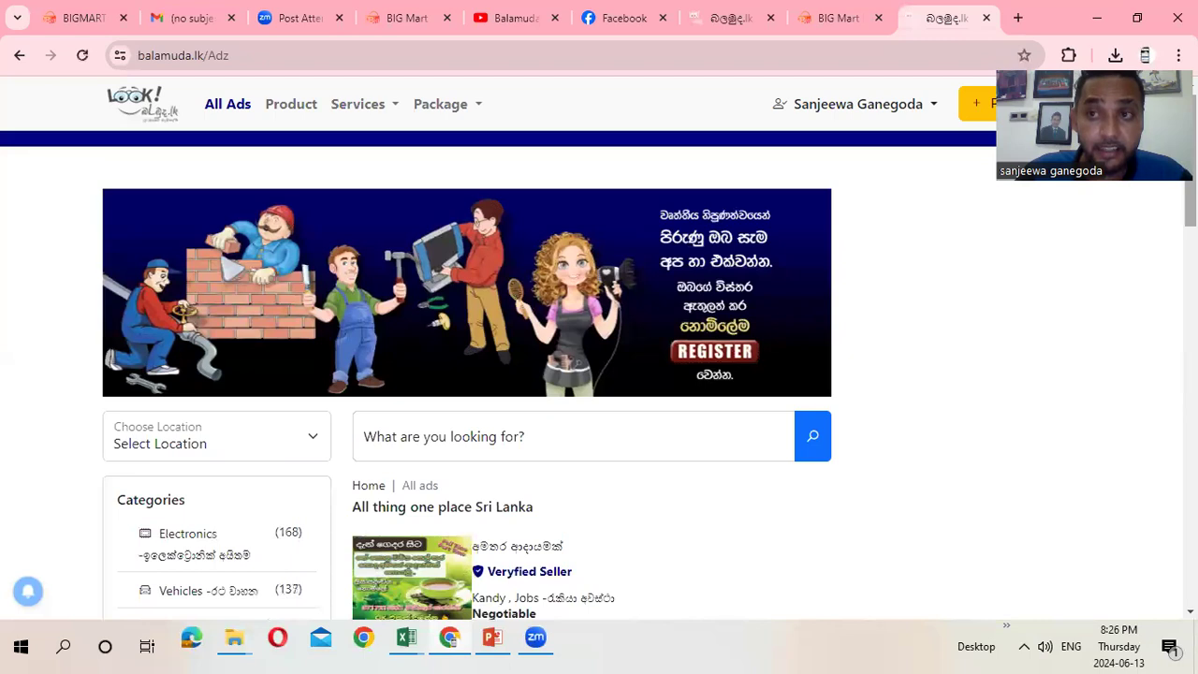
click(1099, 19)
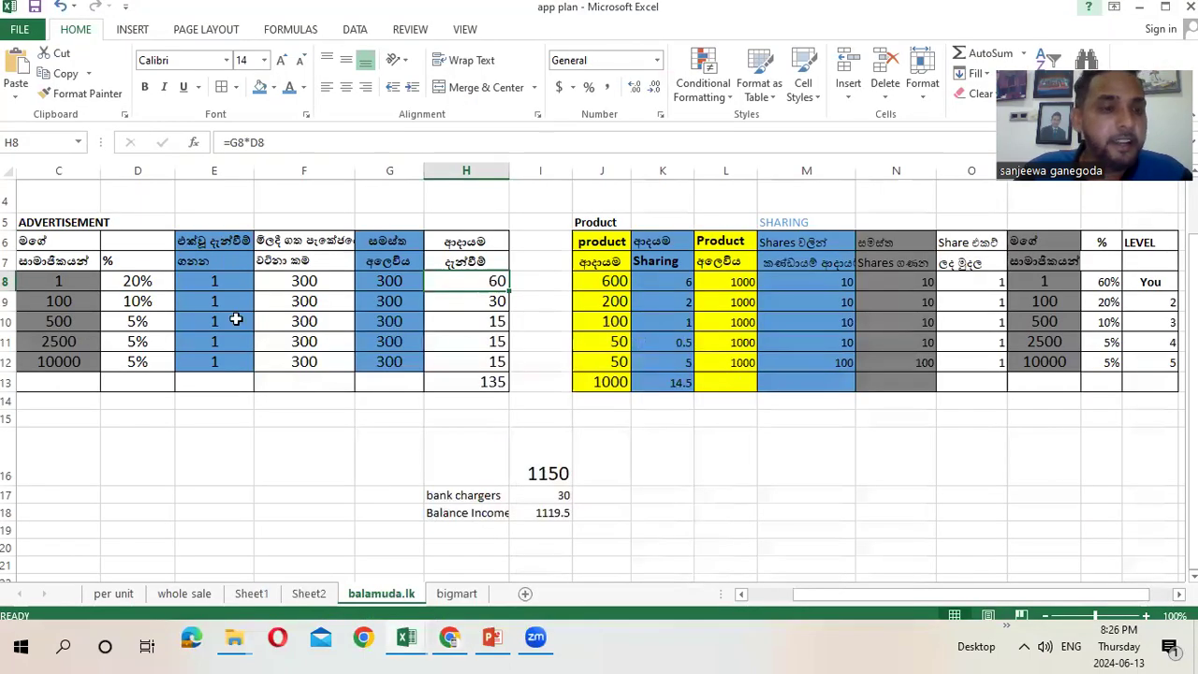
click(125, 280)
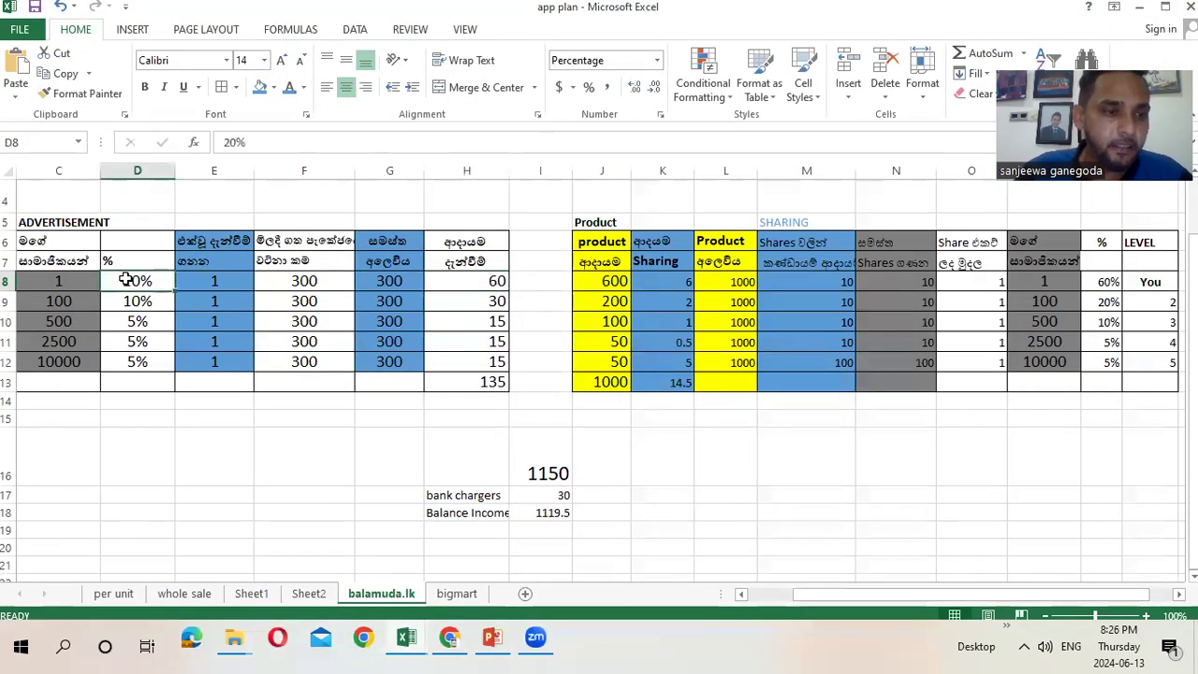
click(74, 281)
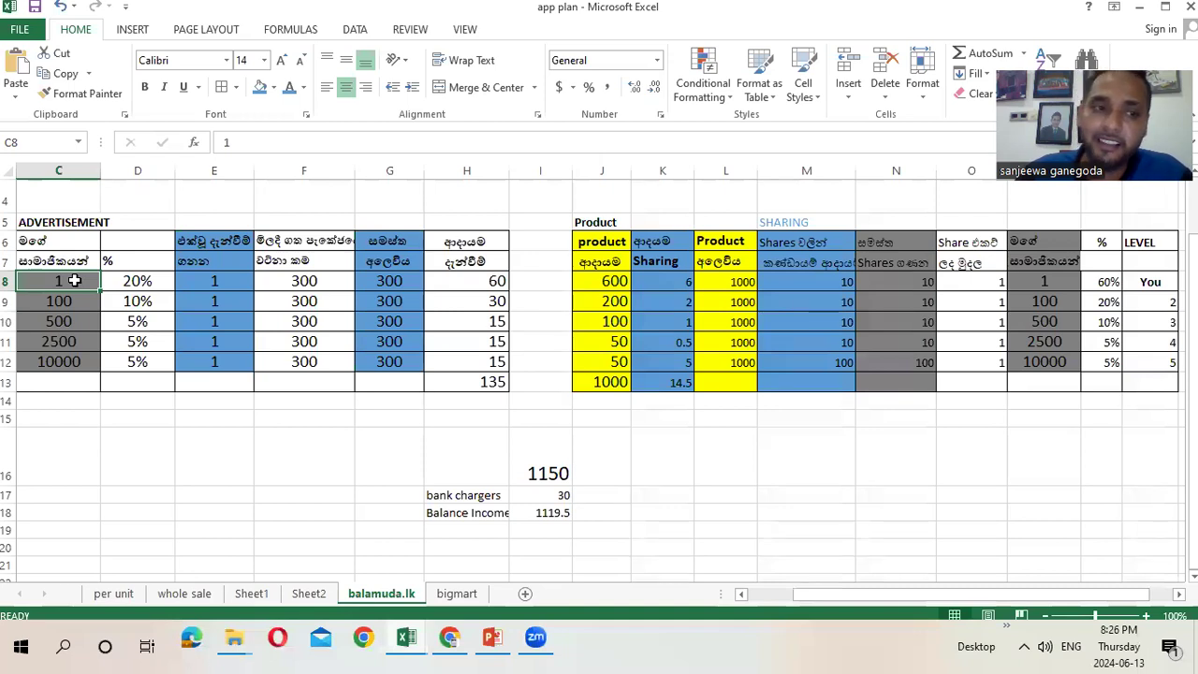
click(62, 300)
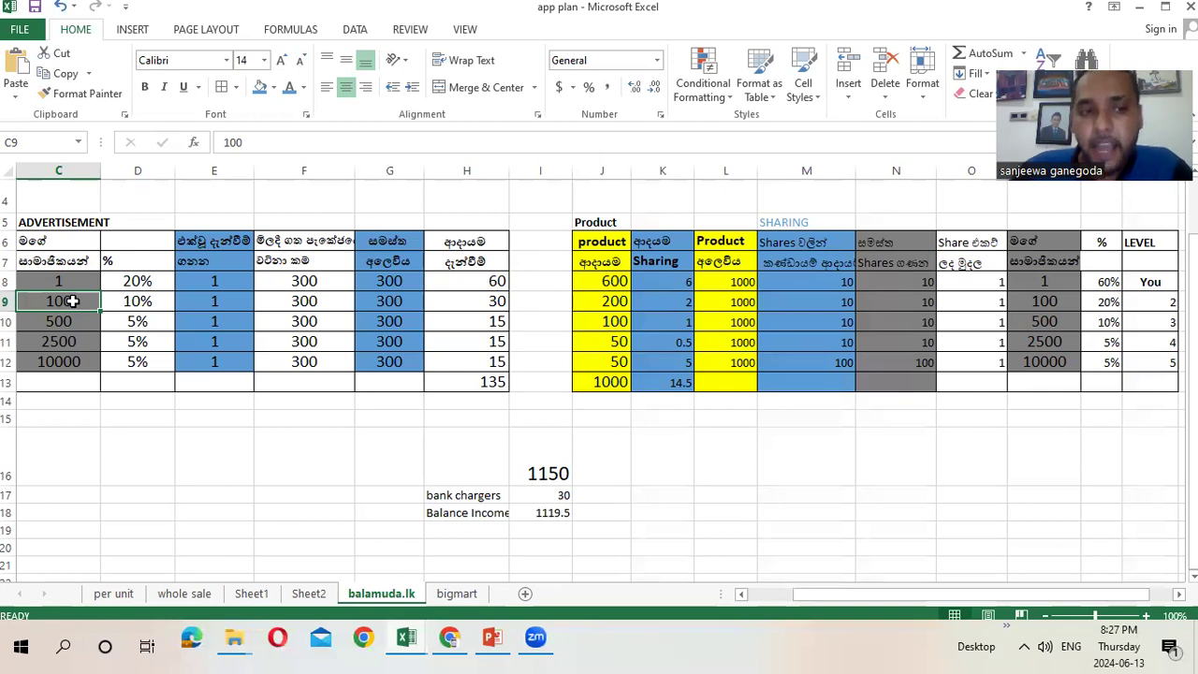
click(130, 300)
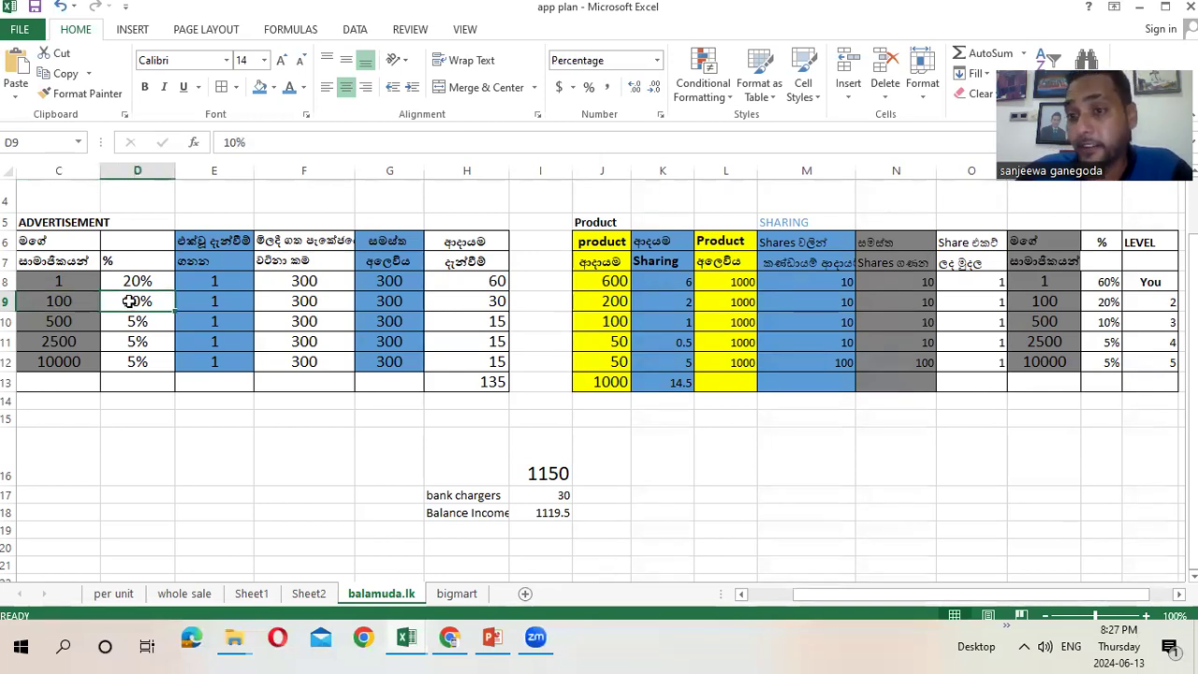
click(305, 300)
click(62, 299)
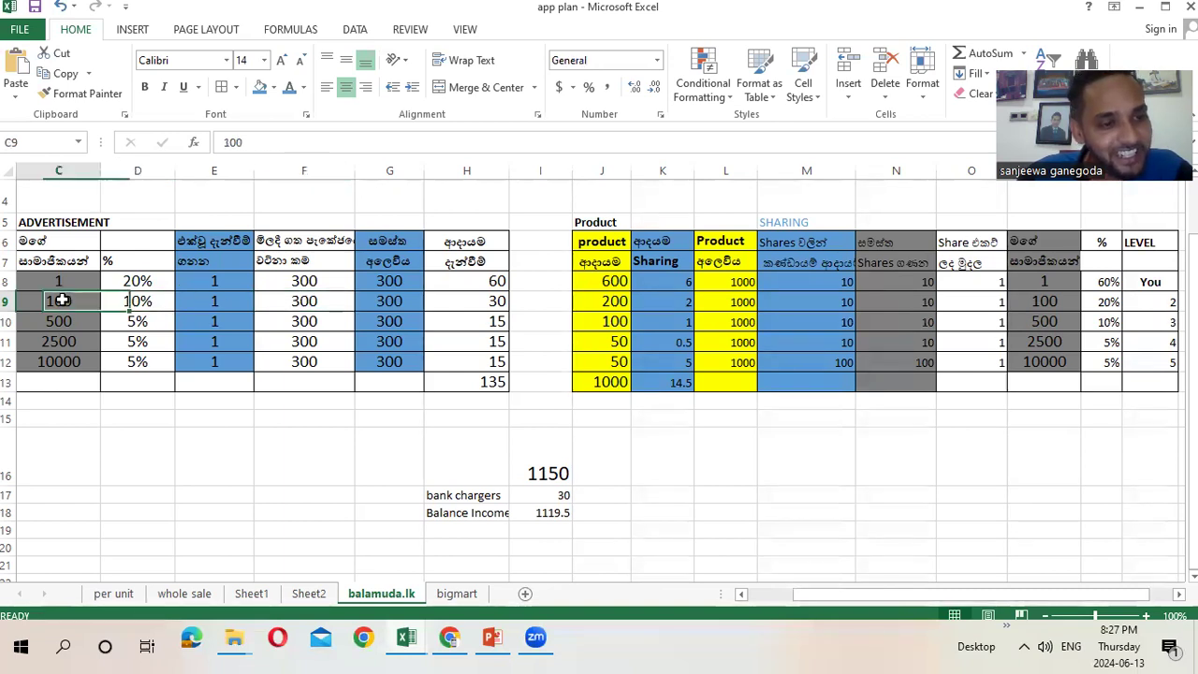
click(202, 305)
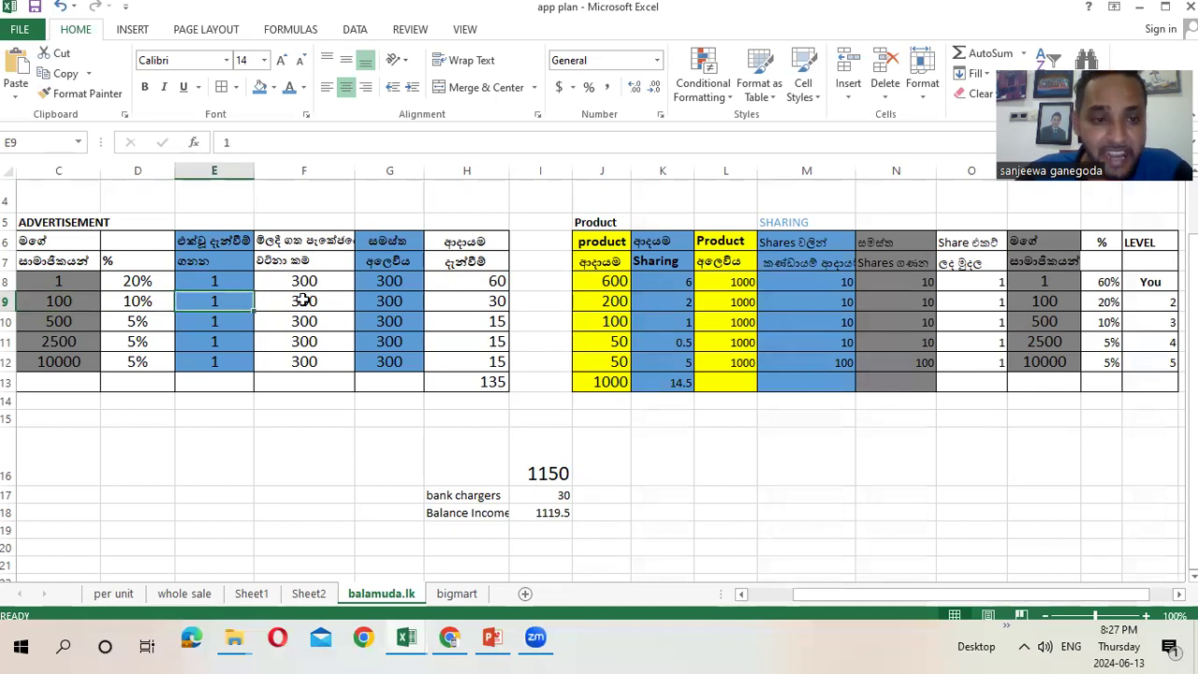
click(303, 299)
click(477, 300)
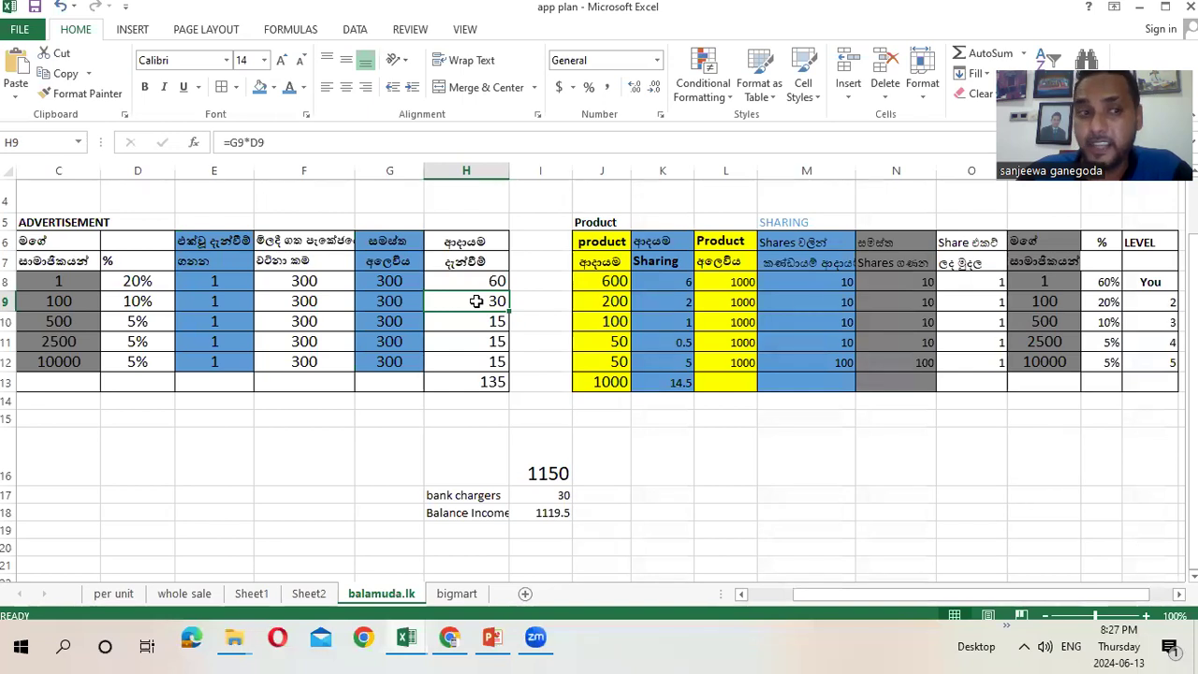
click(74, 296)
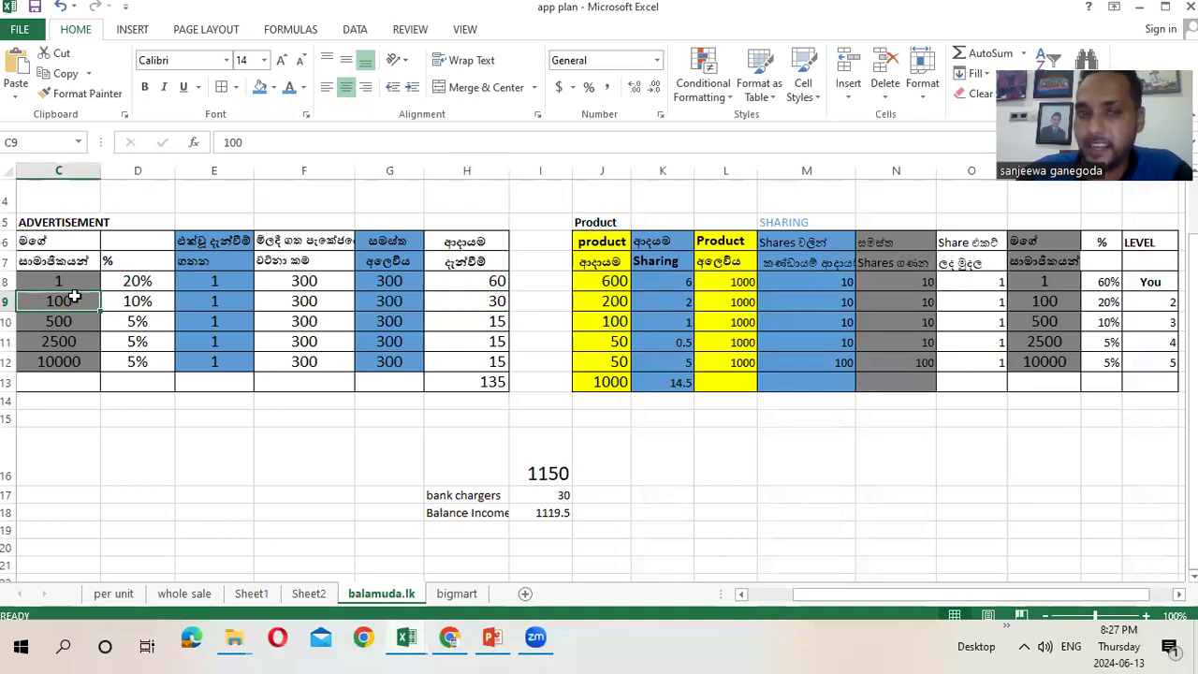
click(62, 320)
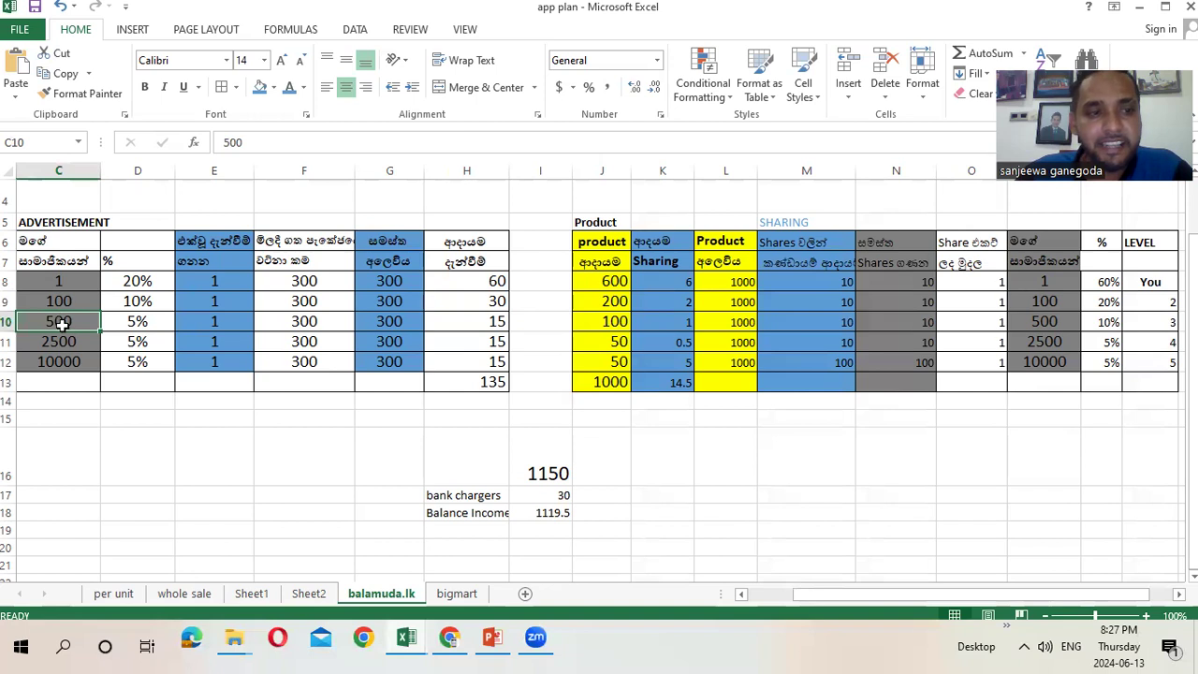
click(57, 342)
click(58, 361)
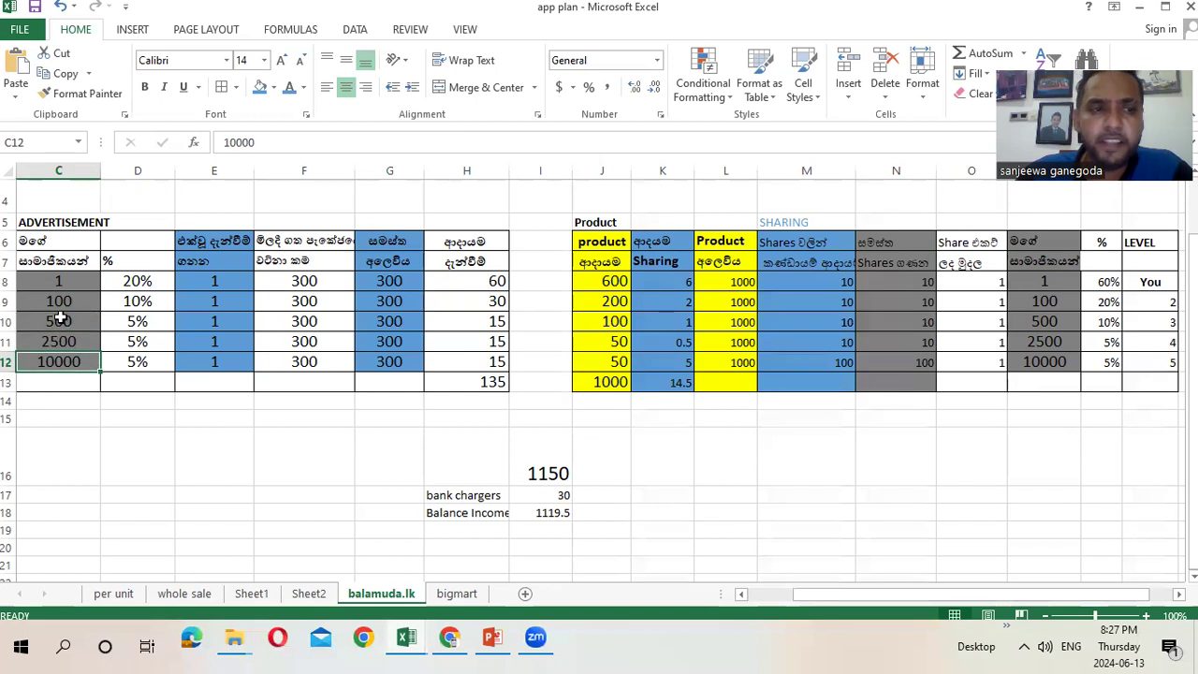
click(59, 319)
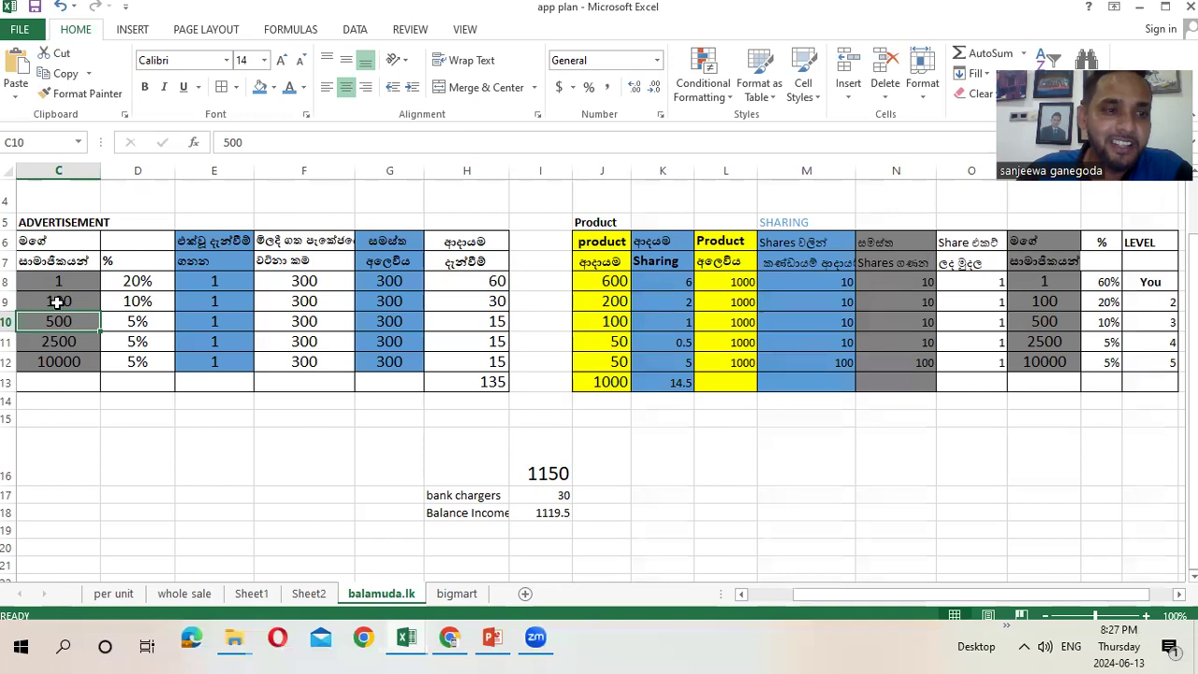
click(57, 301)
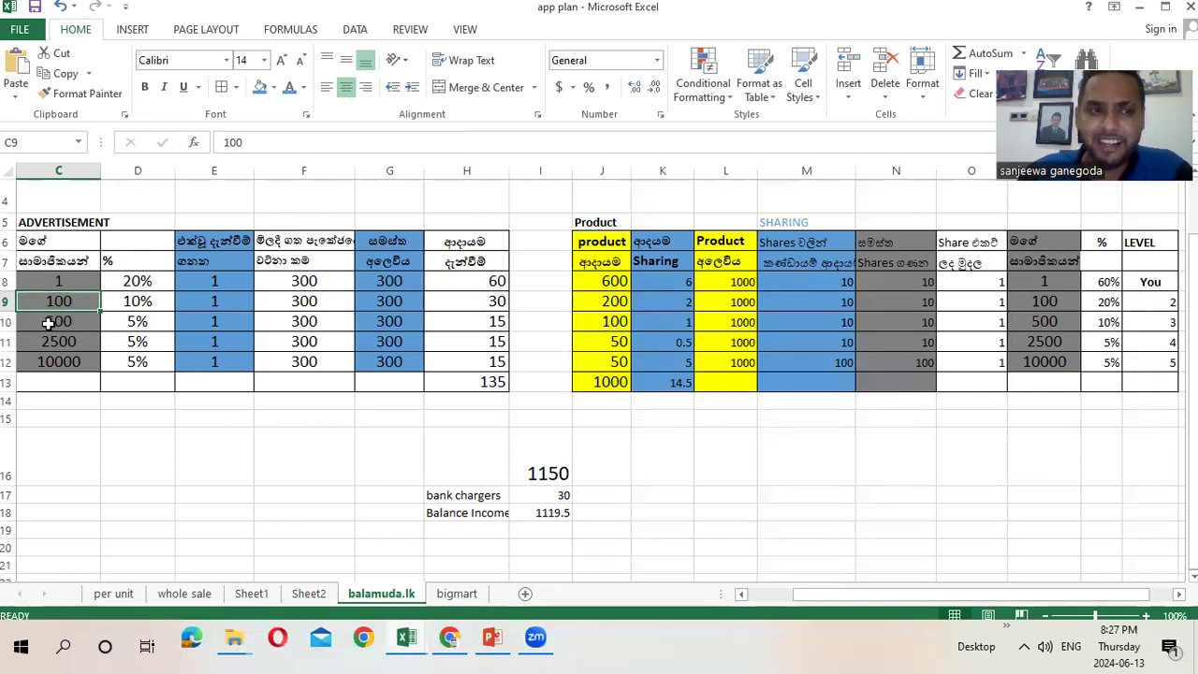
click(56, 322)
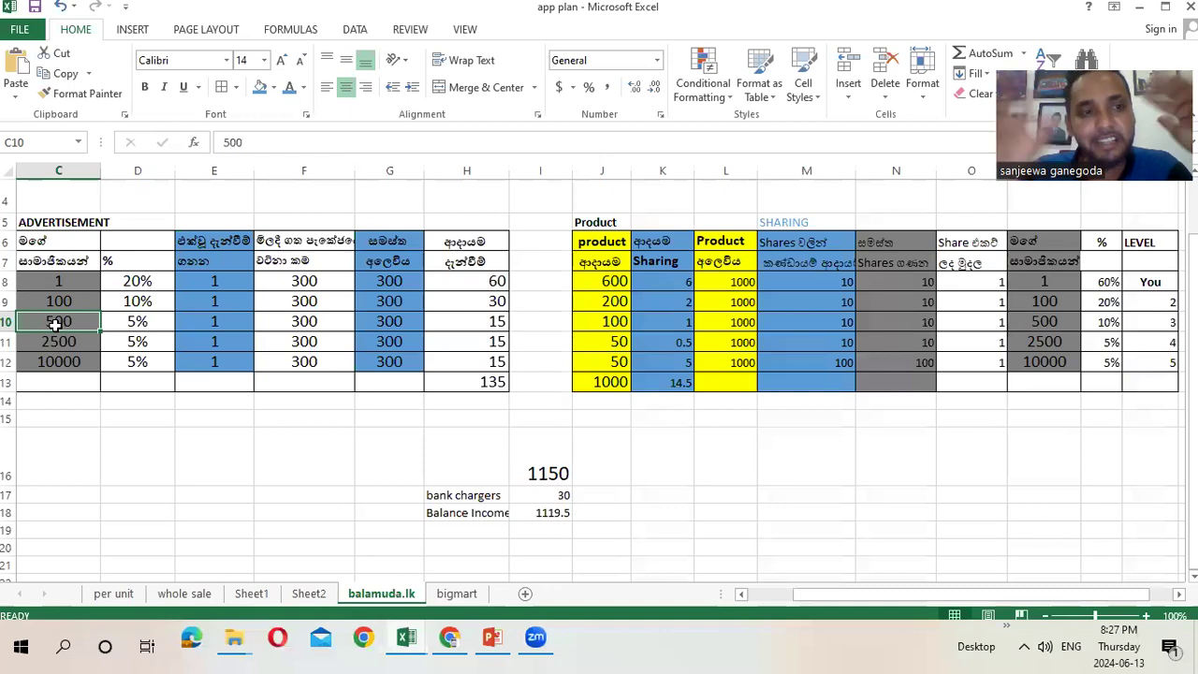
click(315, 321)
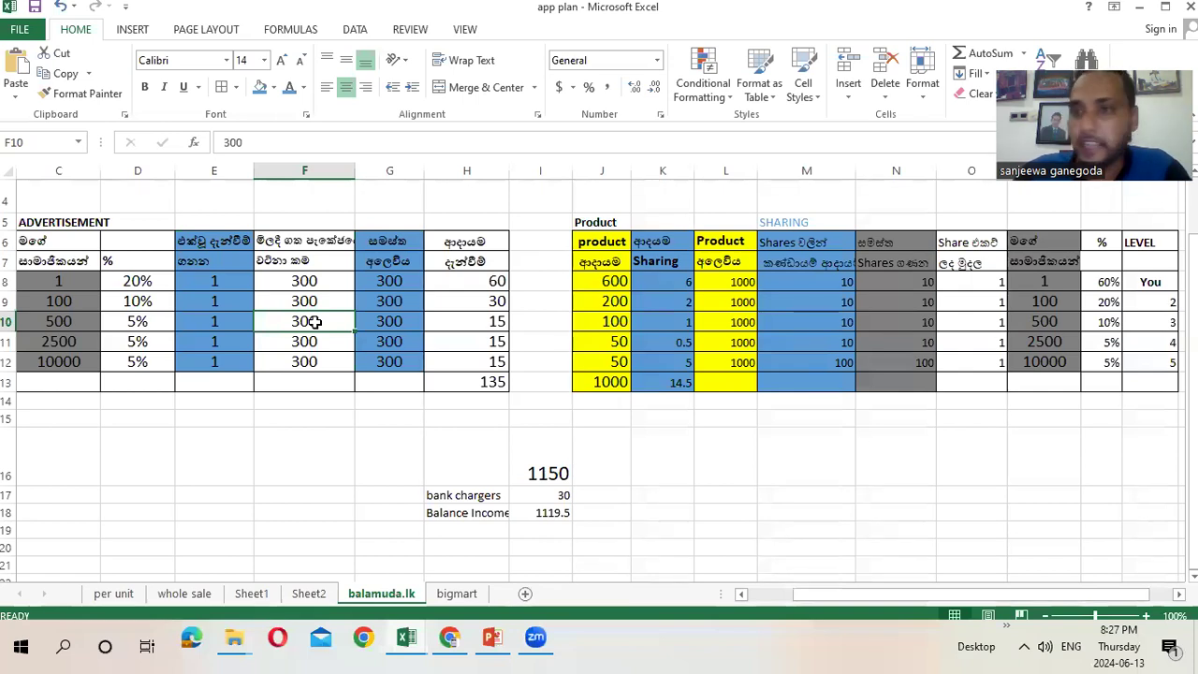
click(67, 321)
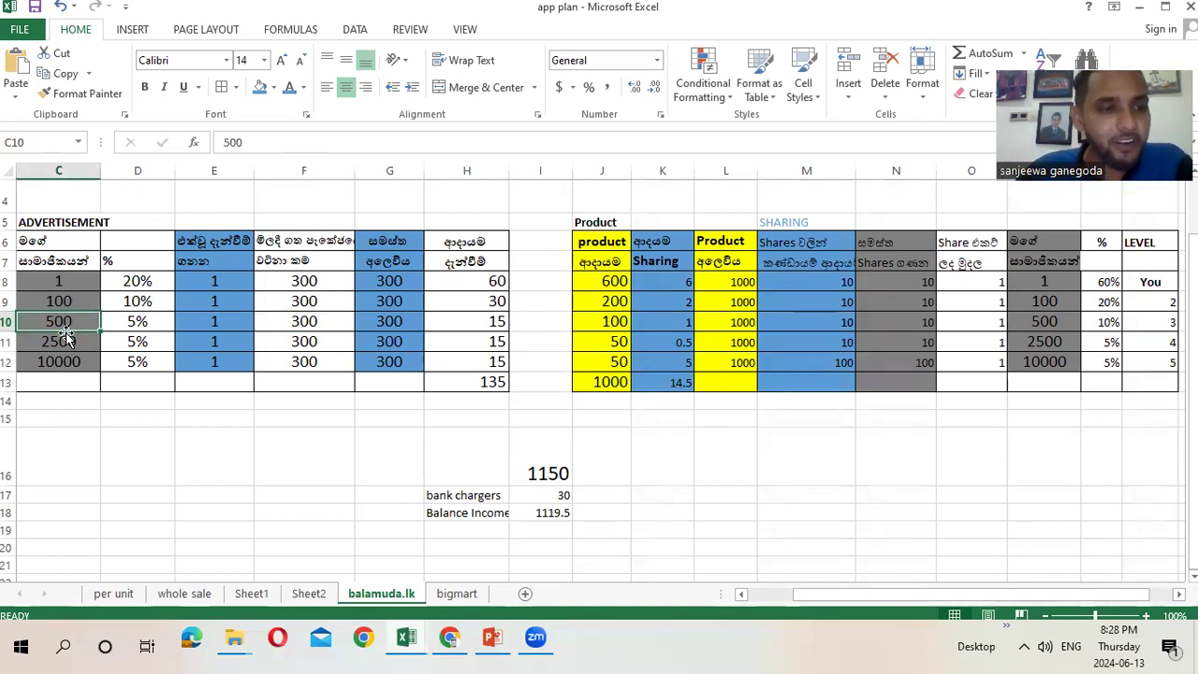
click(58, 342)
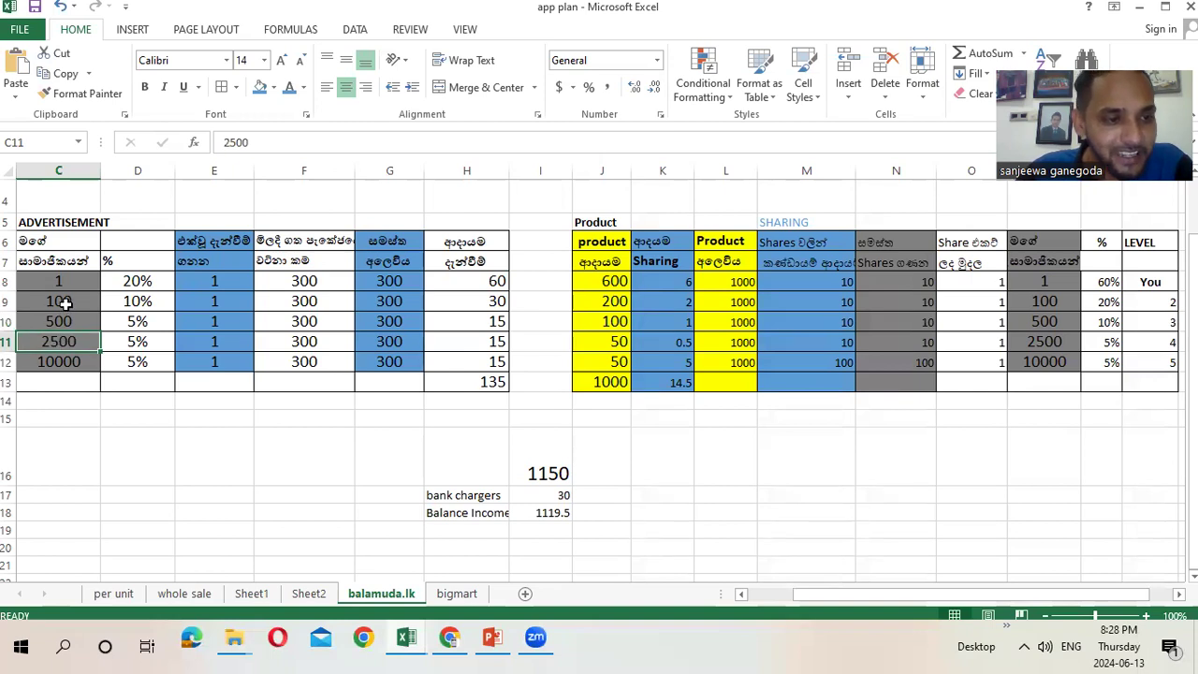
click(66, 302)
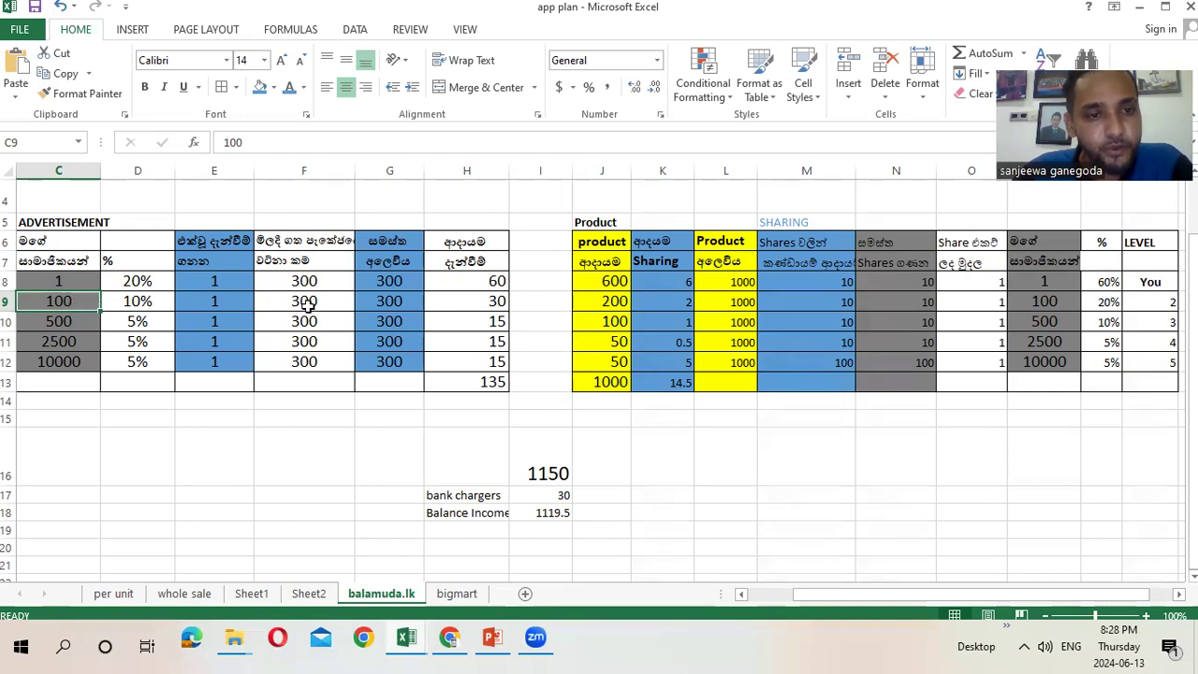
Change E9 from 1 to 10 so the income totals recalculate to 405 and 1420
click(230, 306)
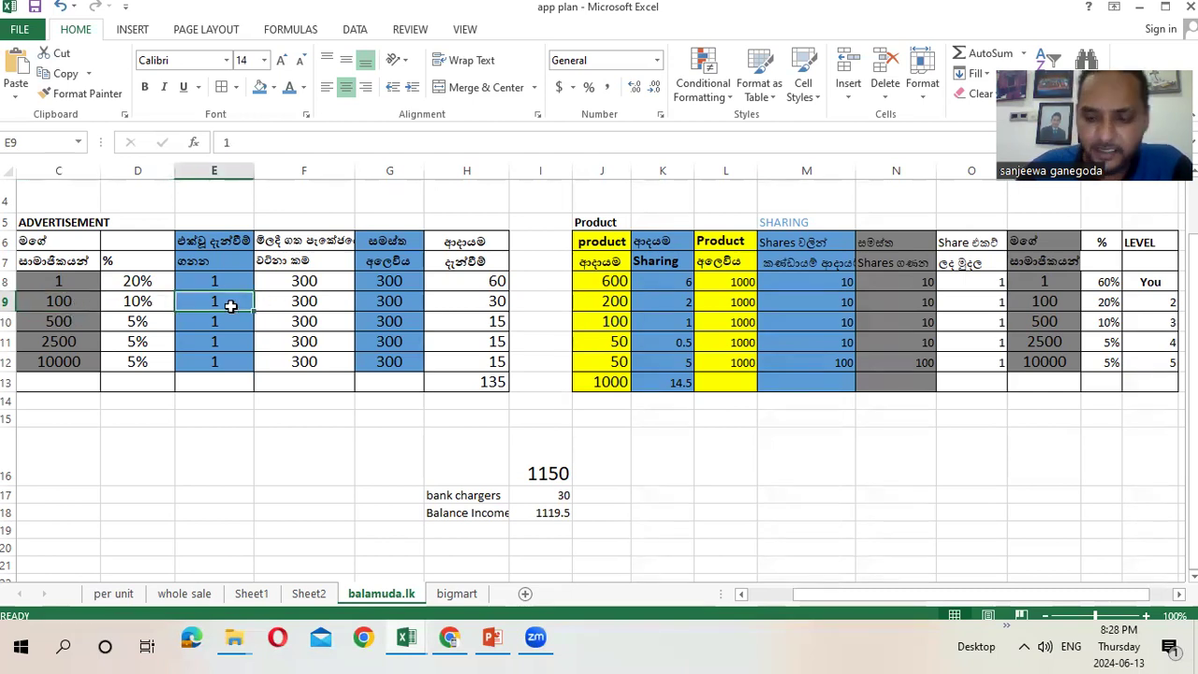
text(1)
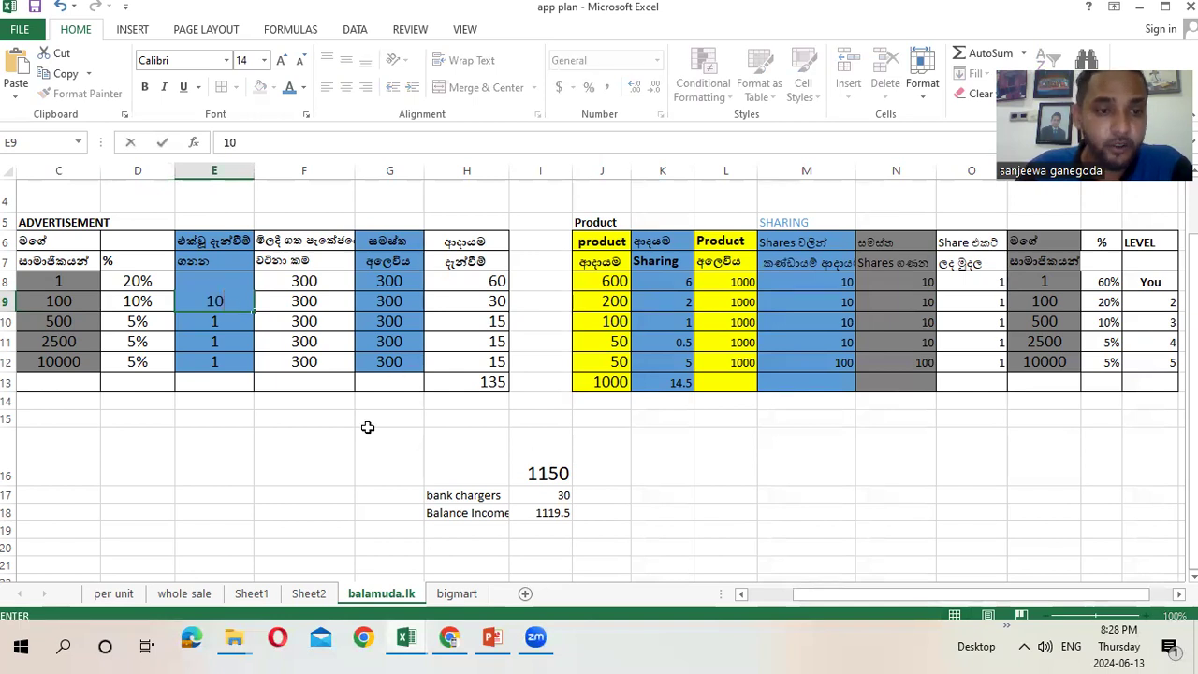
key(Return)
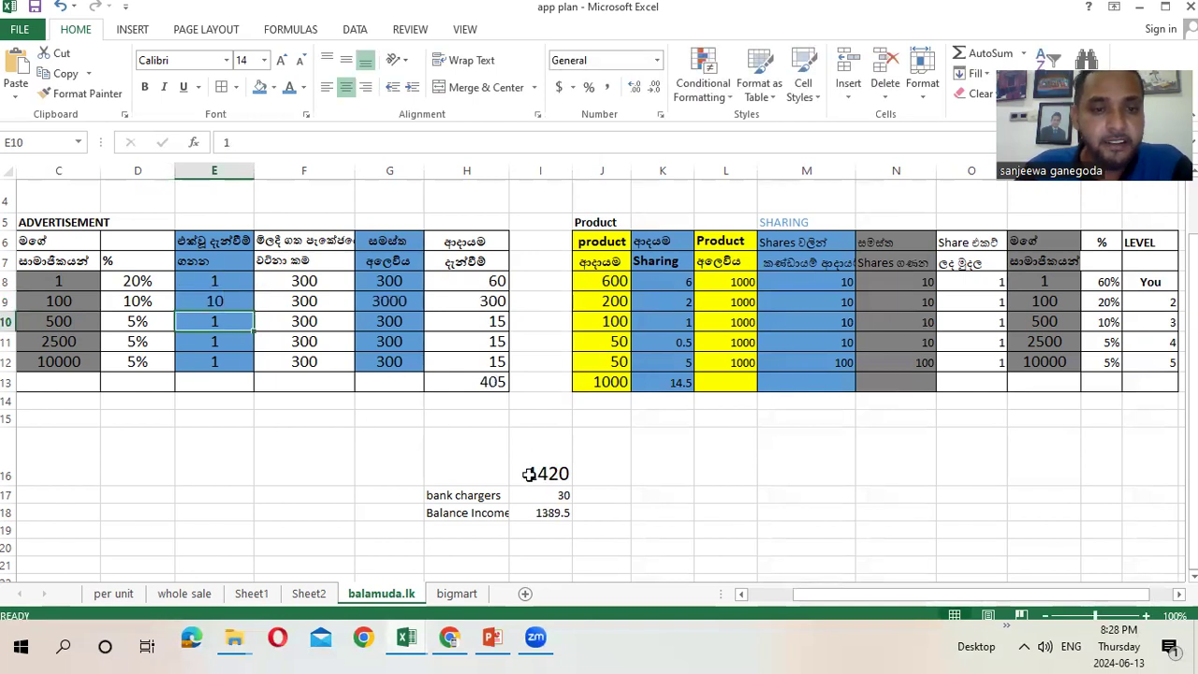
Inspect the H9 income formula, the C9 and C10 member counts and the D10 5% rate
click(479, 301)
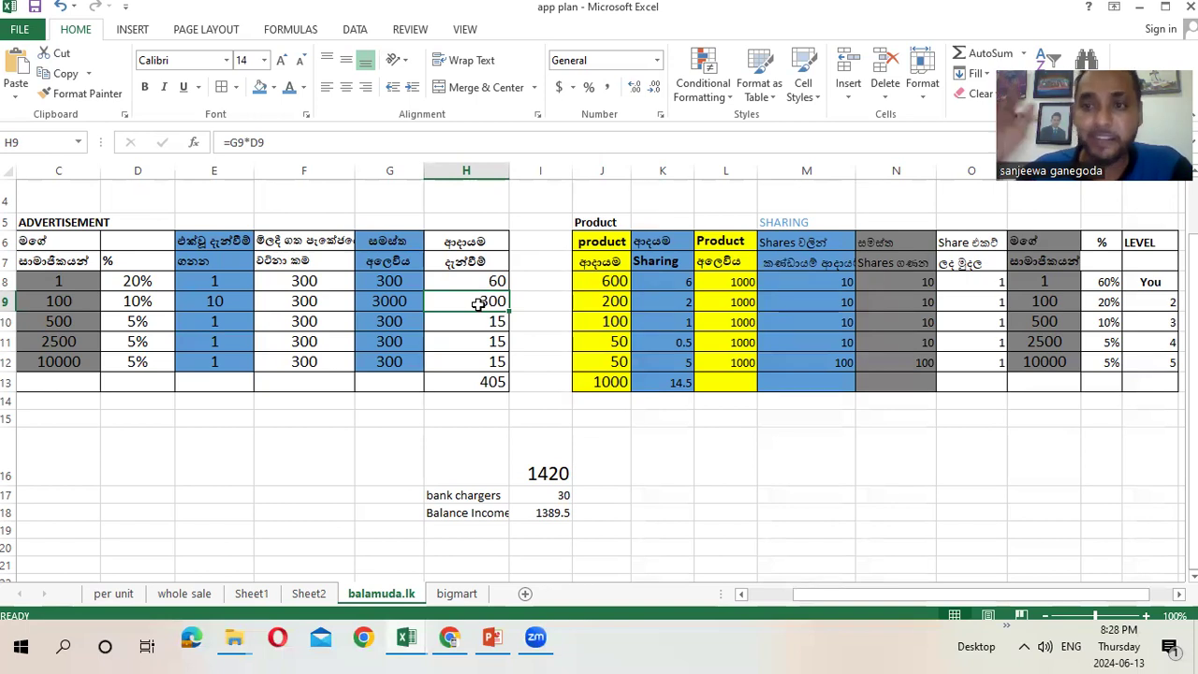
click(48, 303)
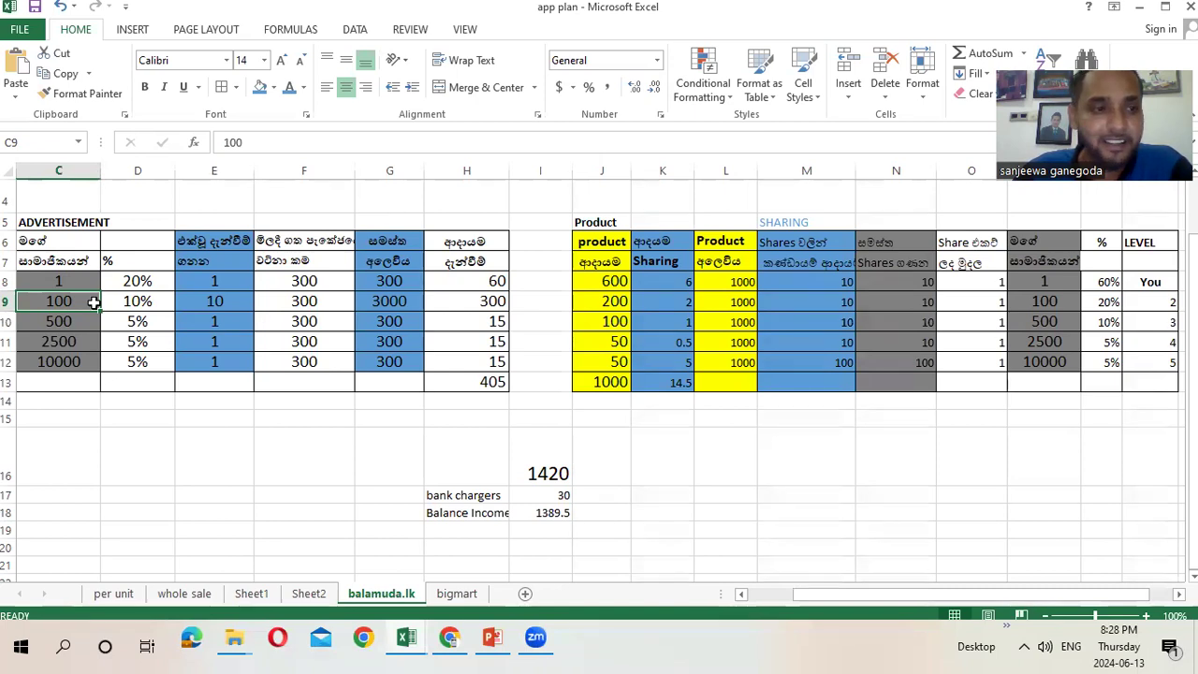
click(60, 323)
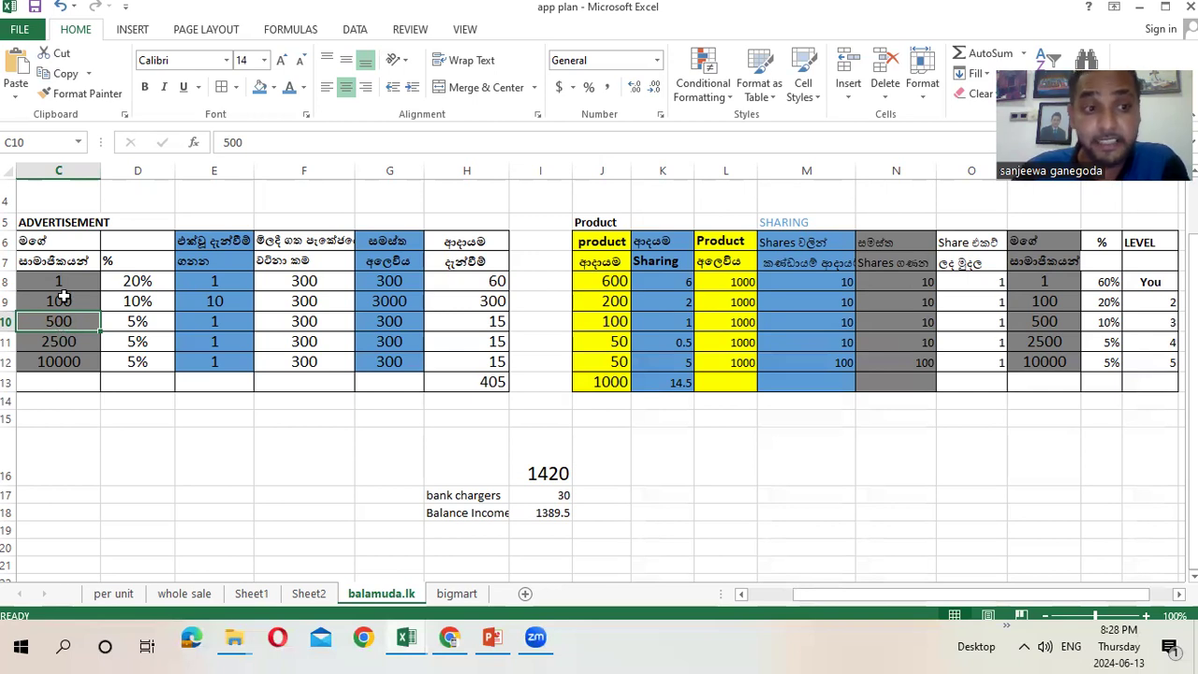
click(63, 300)
click(57, 319)
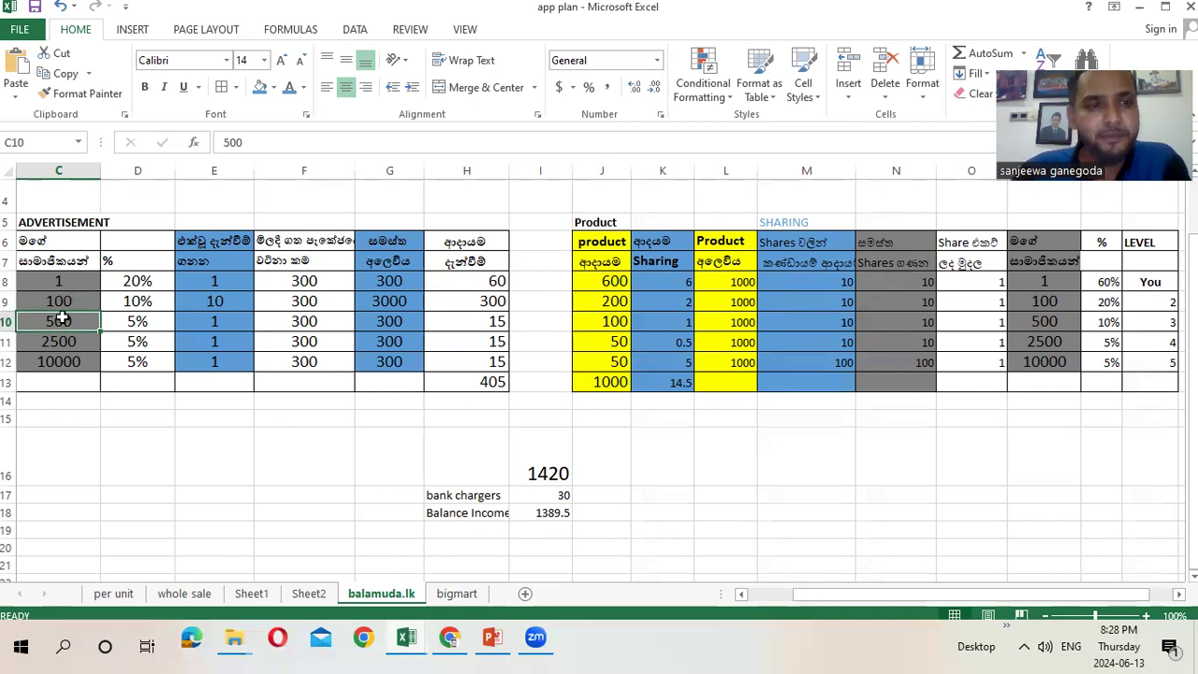
click(137, 319)
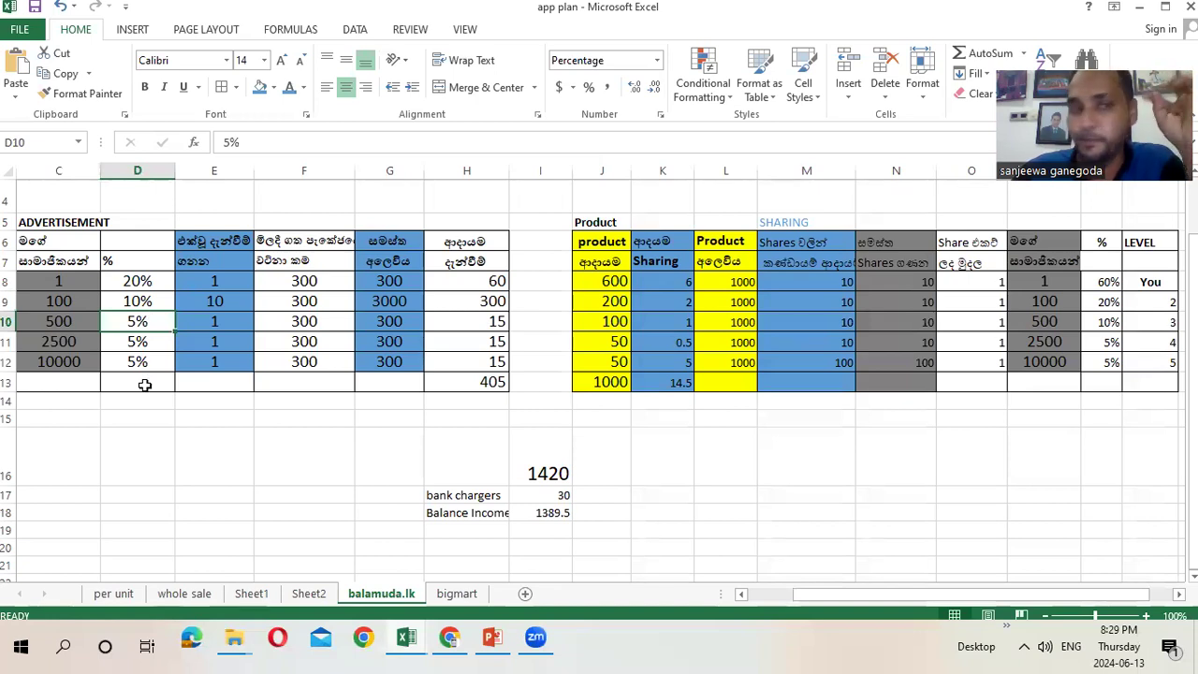
click(75, 324)
click(114, 322)
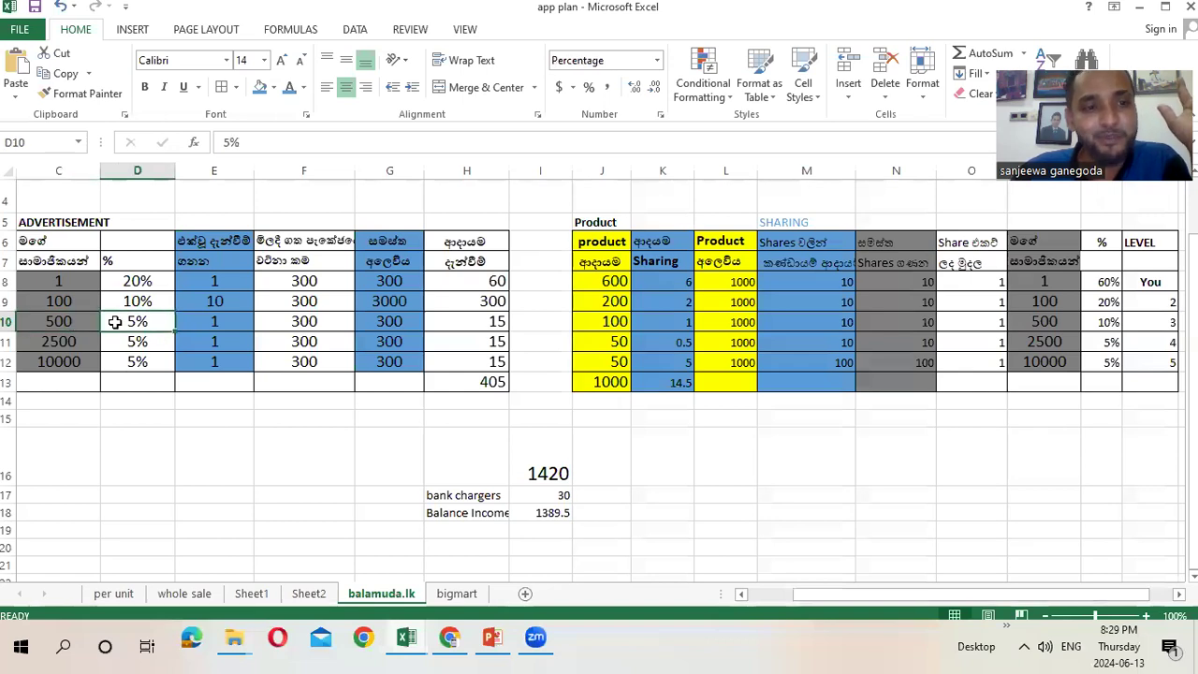
click(204, 324)
Set E10 to 20, then check the G10, H10 and D11 formulas
text(20)
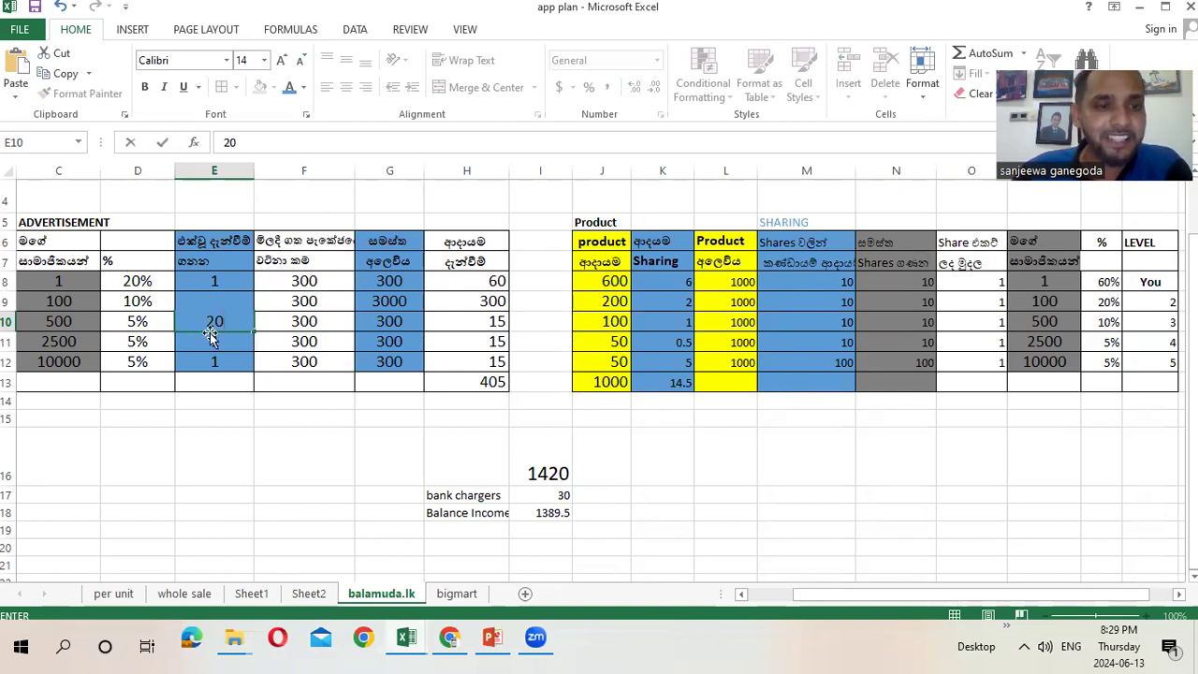
click(298, 433)
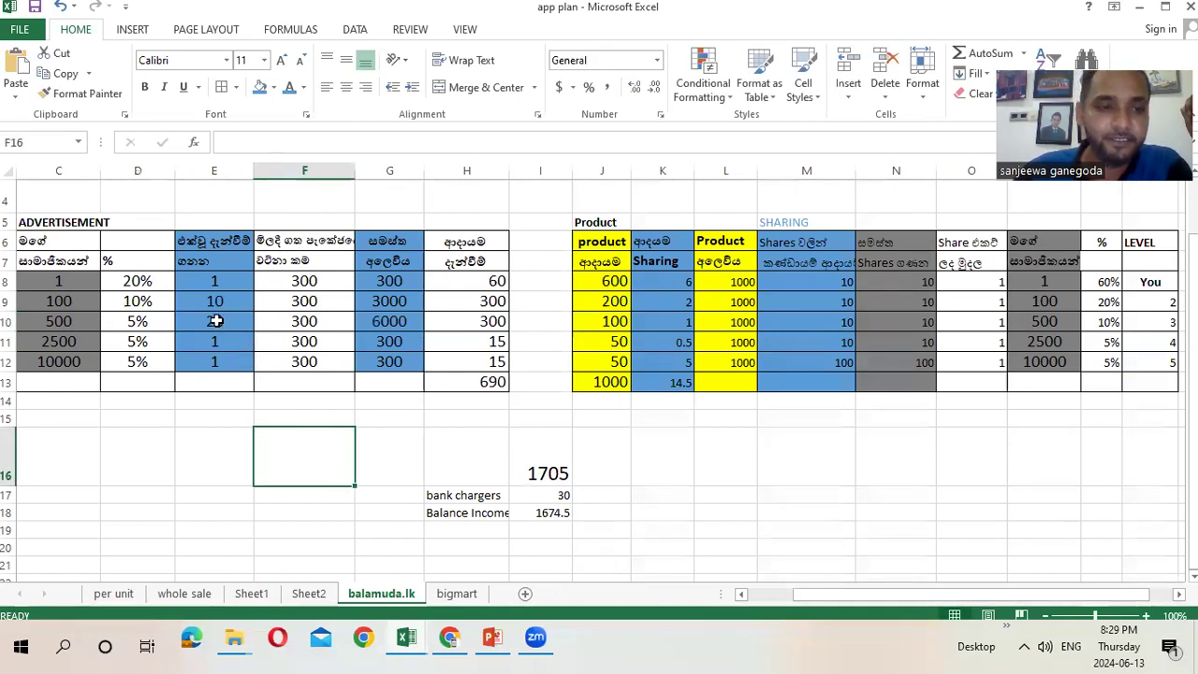
click(214, 320)
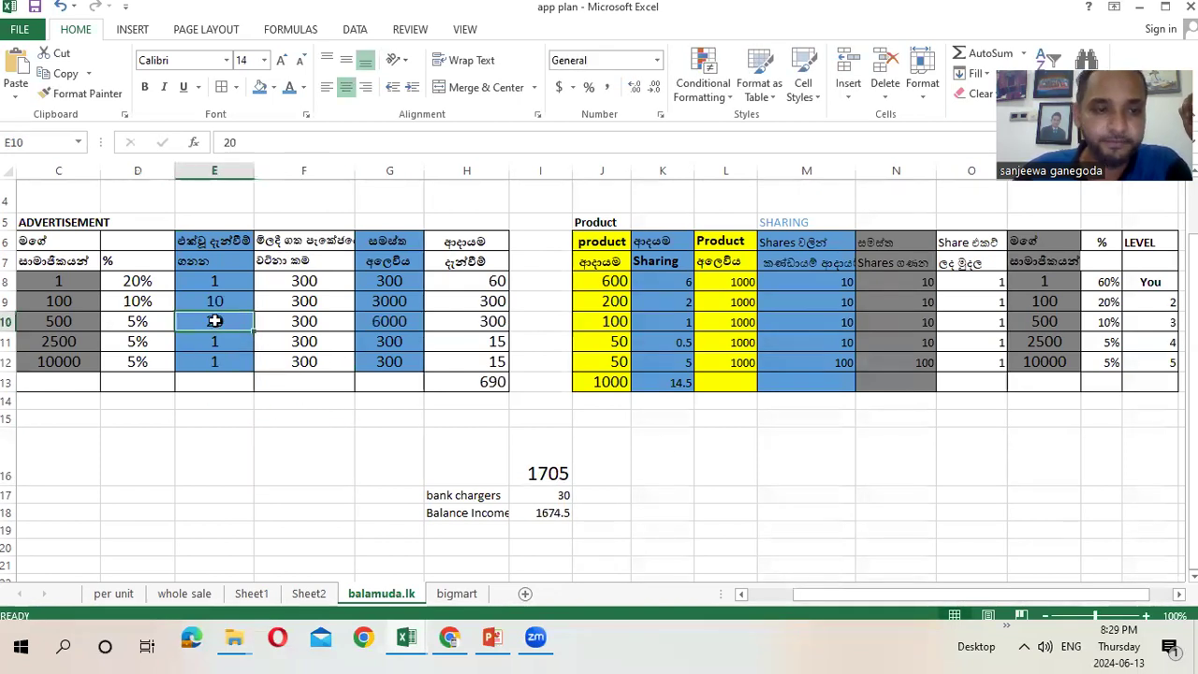
click(388, 320)
click(471, 321)
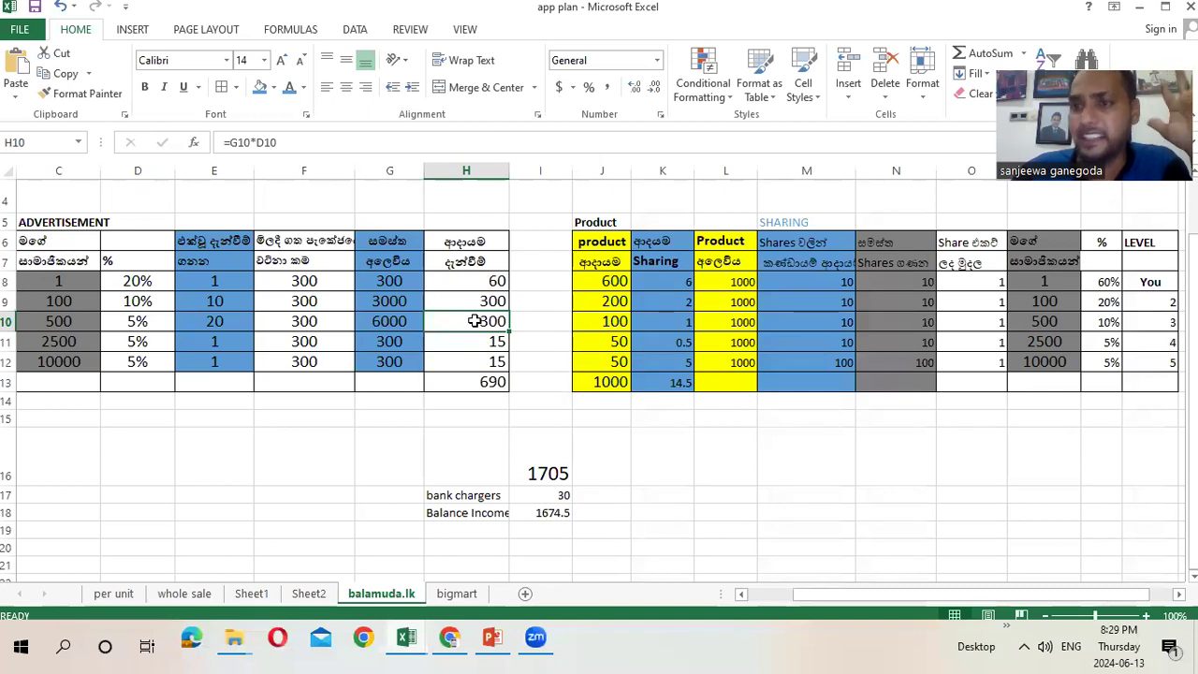
click(138, 342)
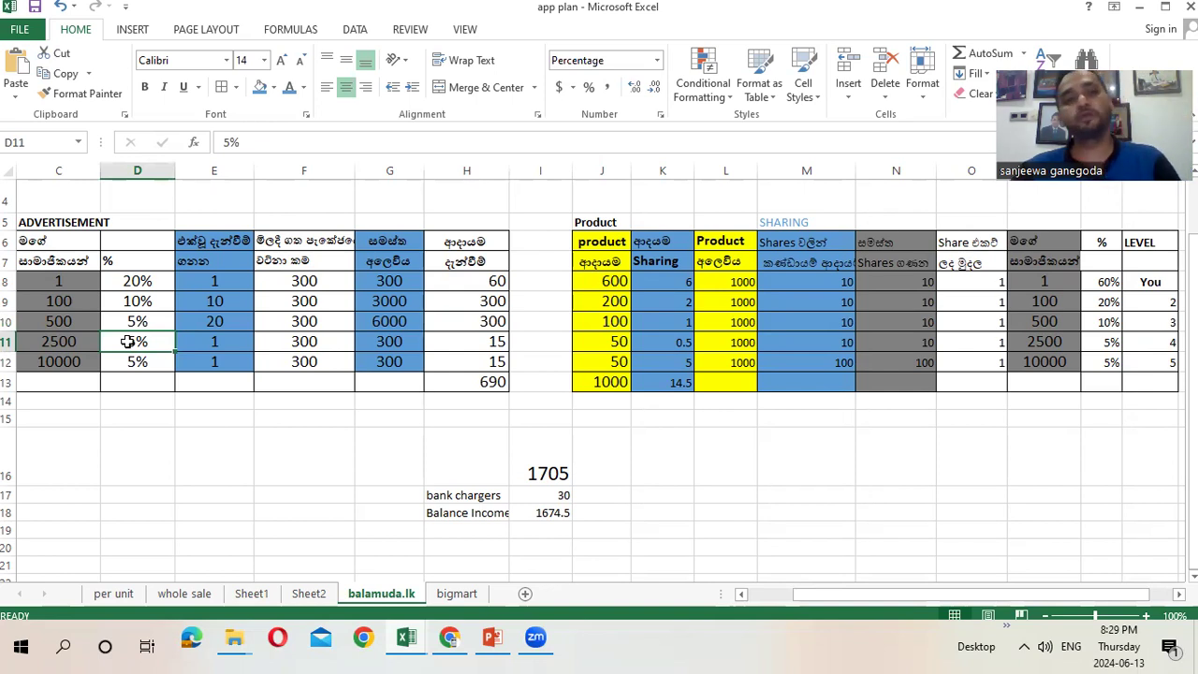
click(209, 341)
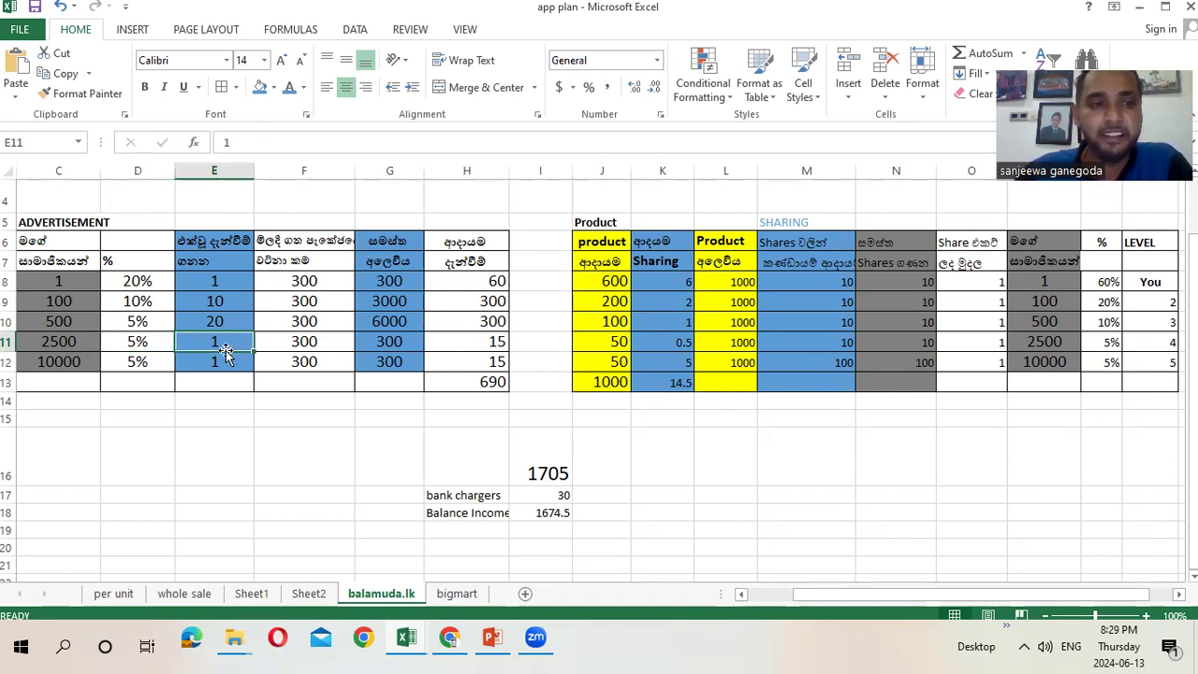
Enter 100 in E11, then review the D12 rate and the C10 and C9 member counts
text(100)
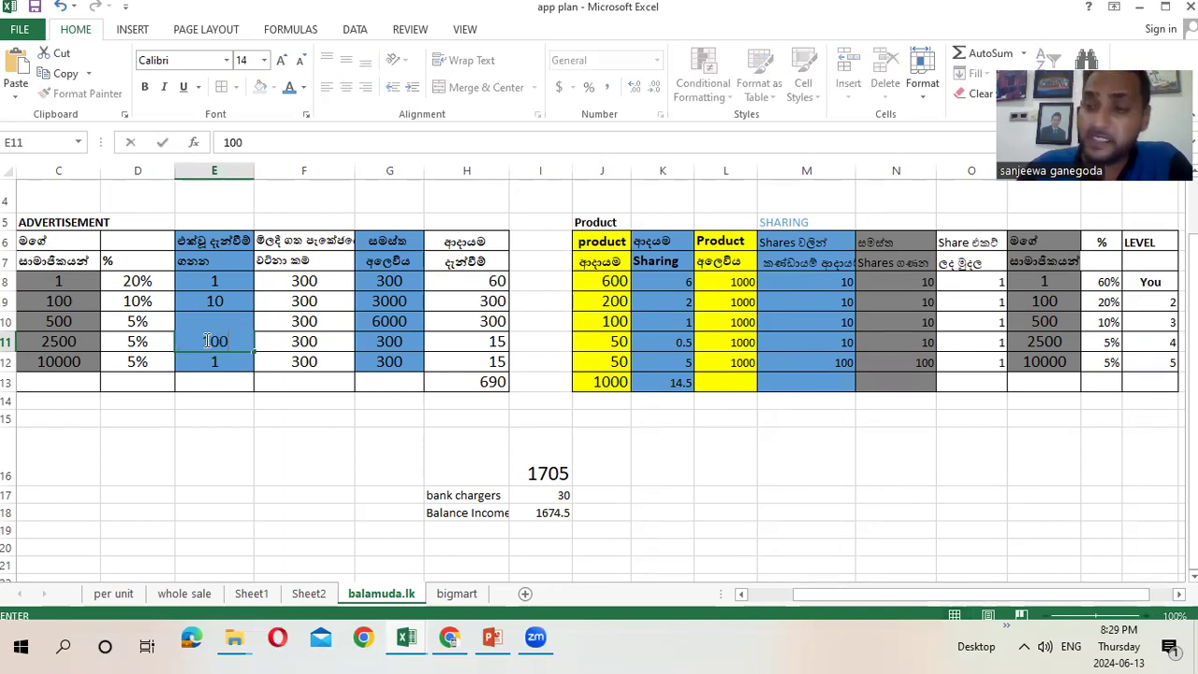
click(264, 459)
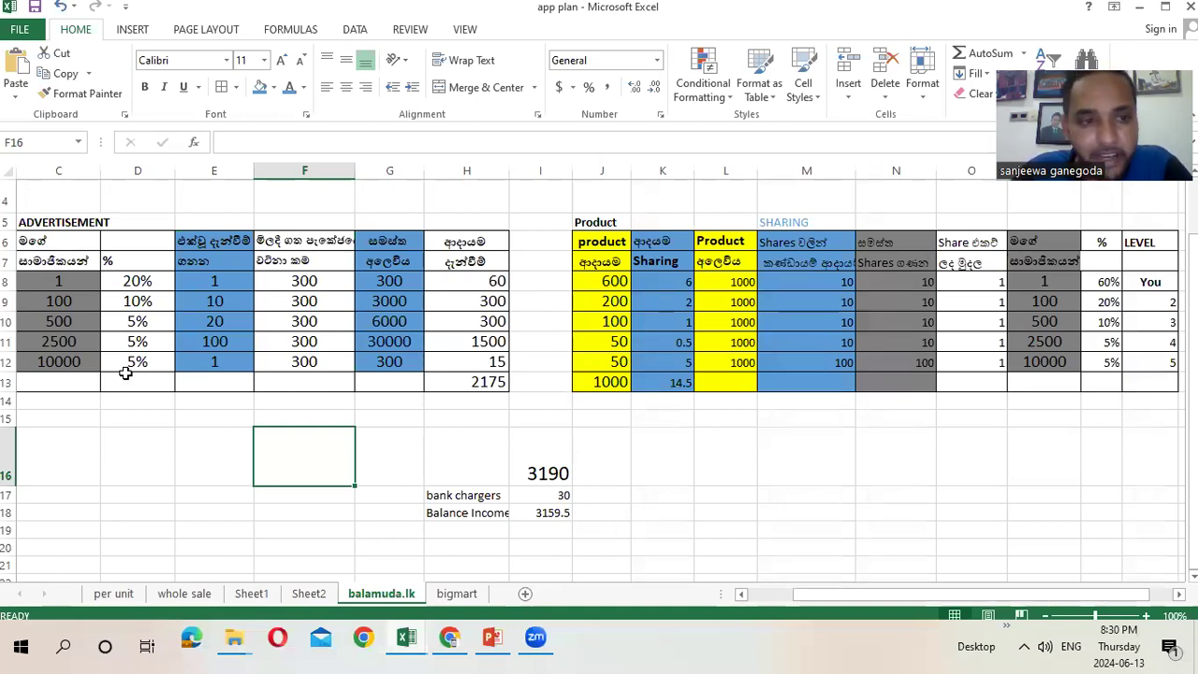
click(148, 362)
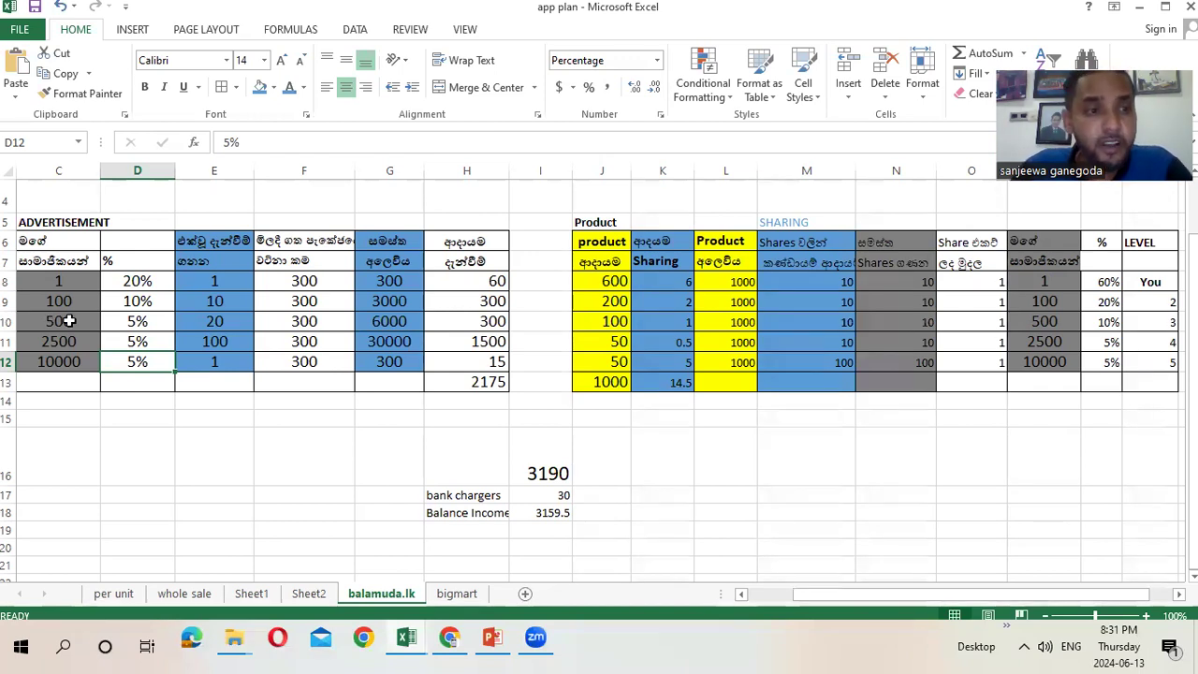
click(72, 321)
click(68, 301)
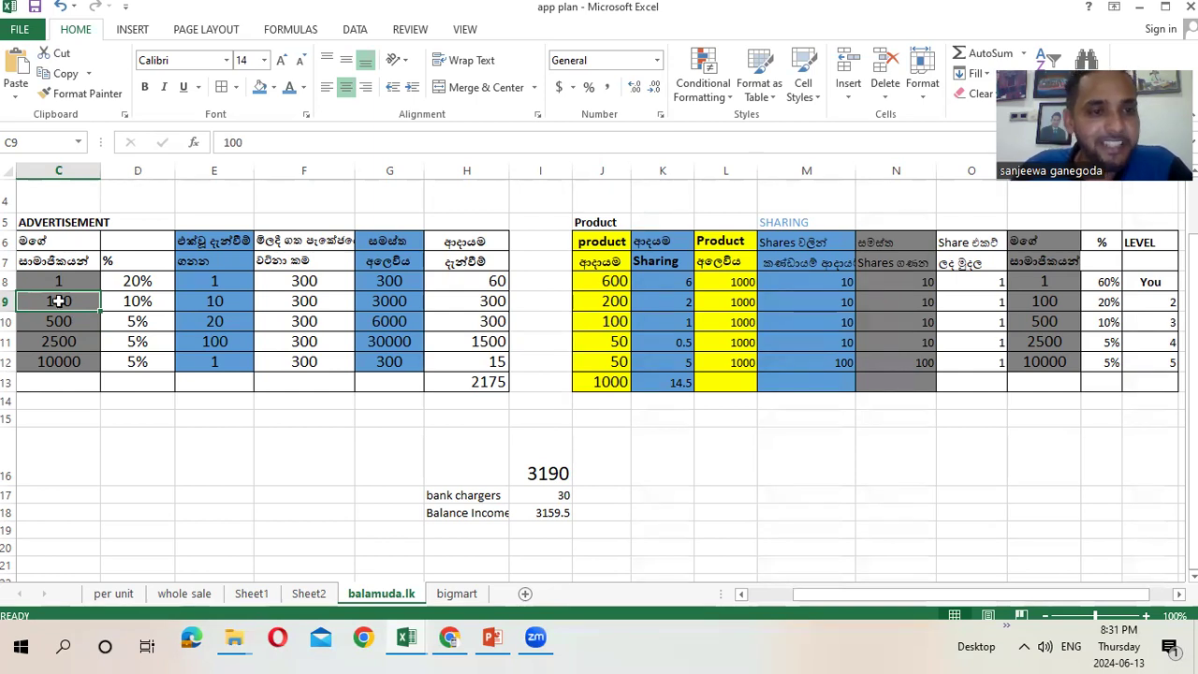
click(221, 299)
Set E9 to 500 and fill 500 down F8:F12, raising the overall total in I16 to 29140
text(500)
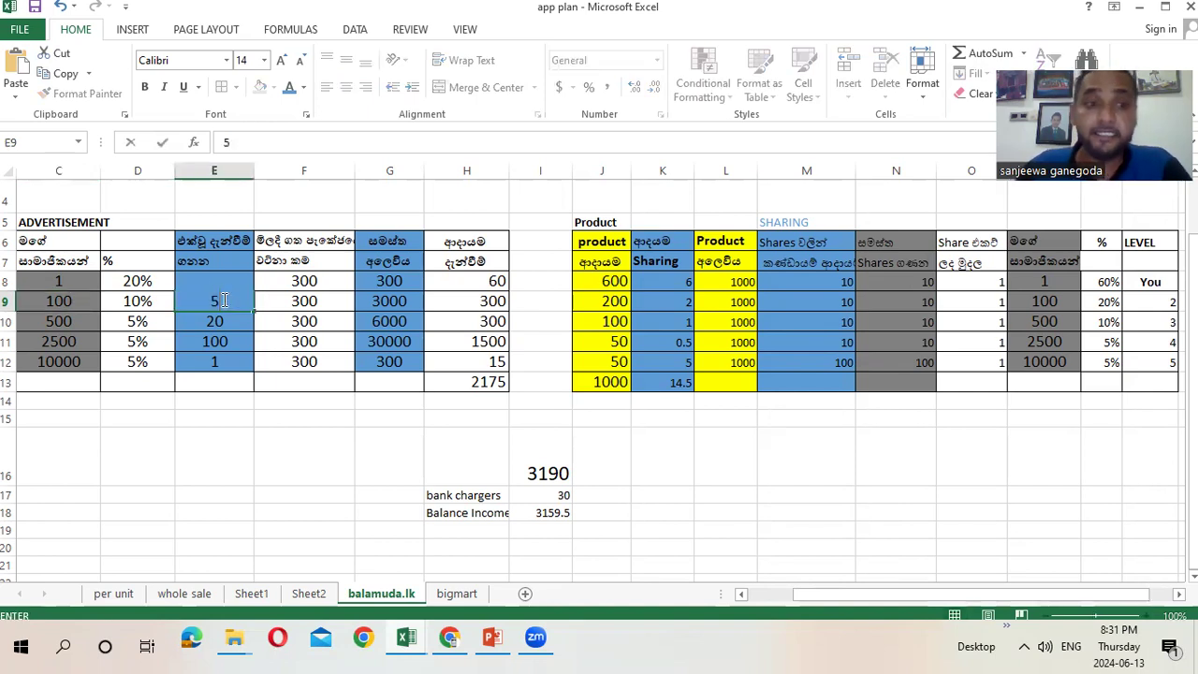
click(322, 442)
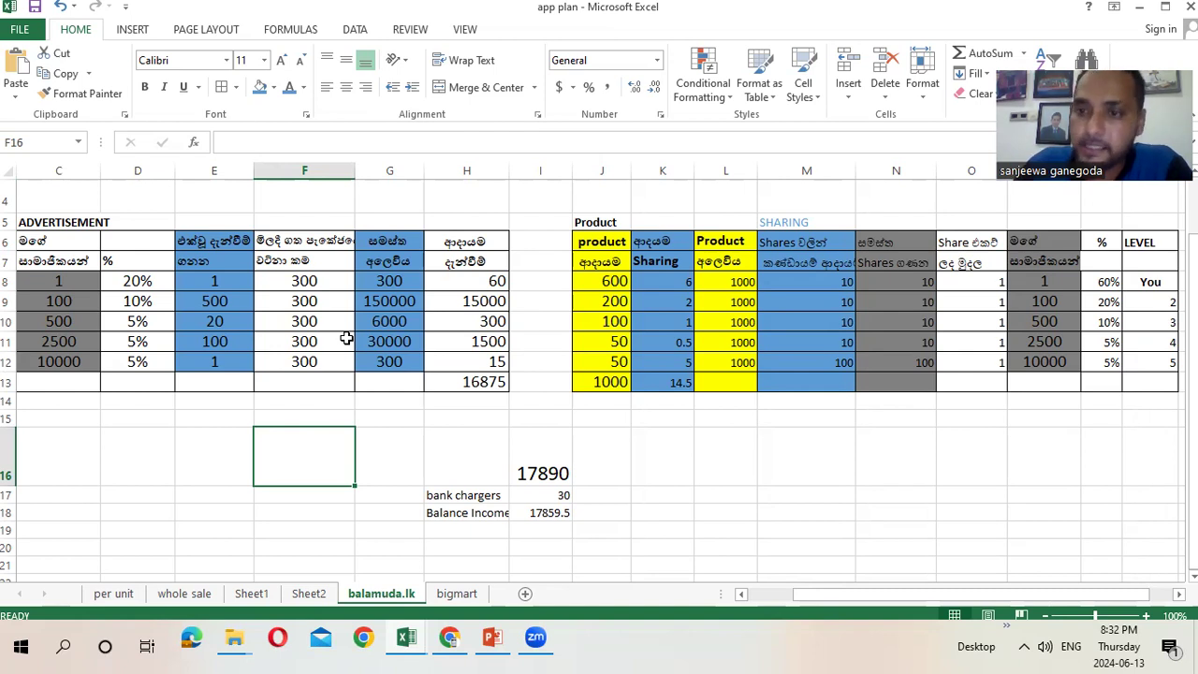
click(316, 283)
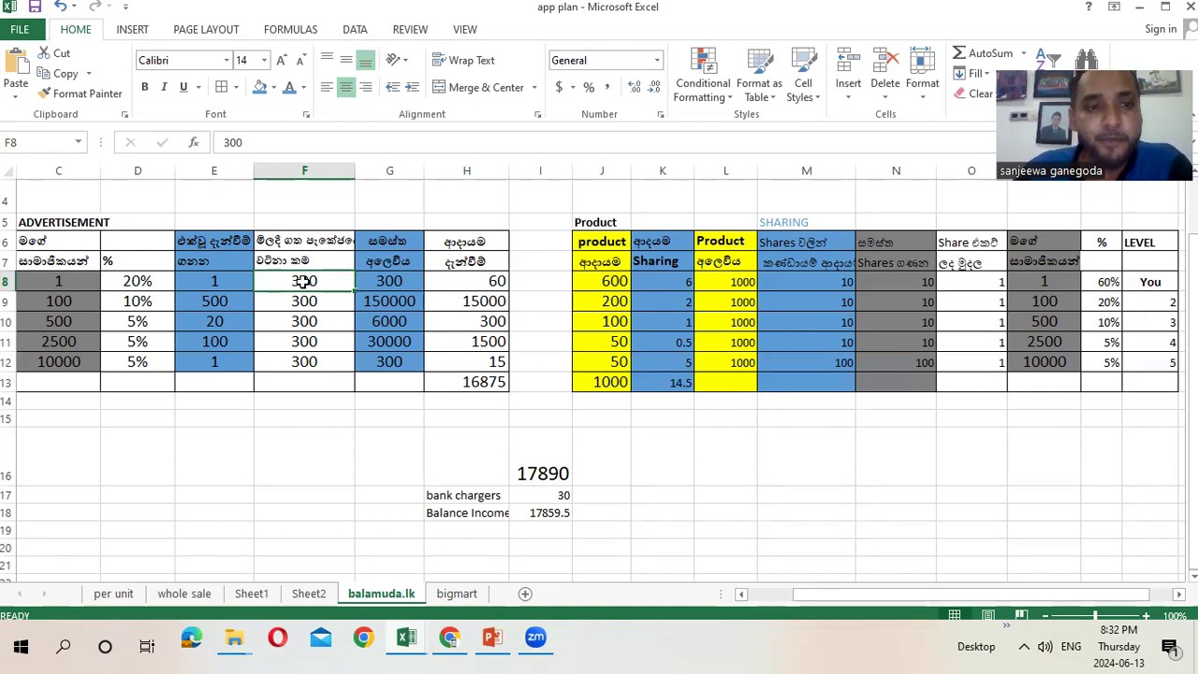
text(500)
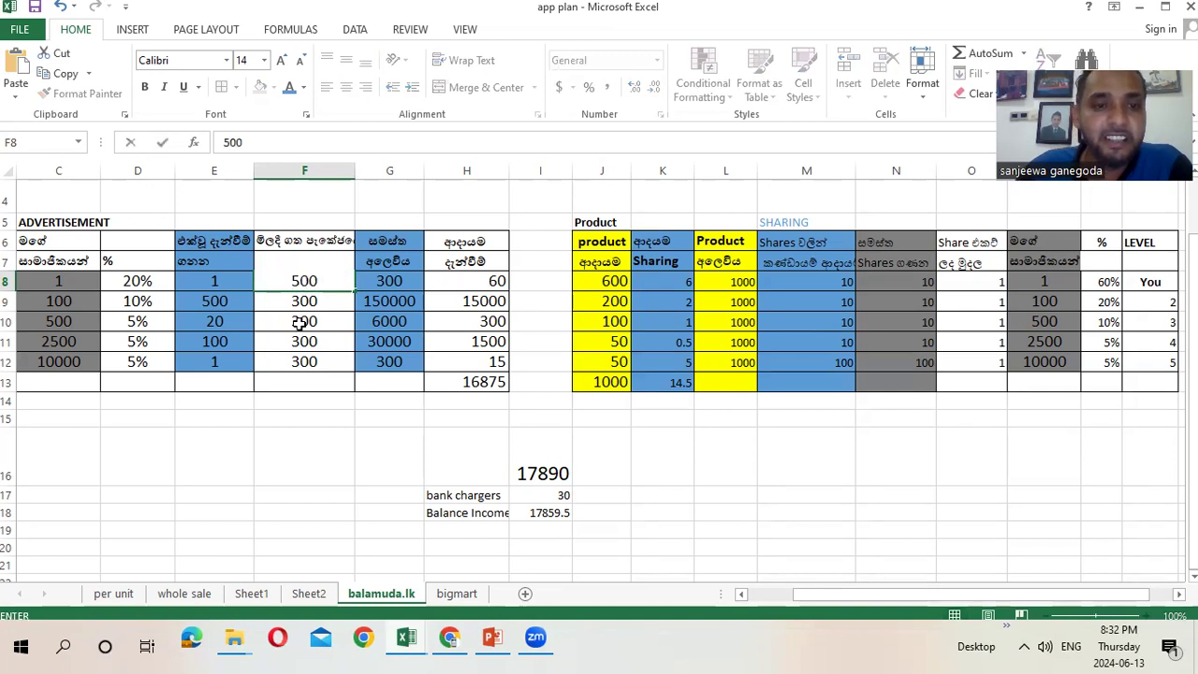
click(281, 439)
click(317, 281)
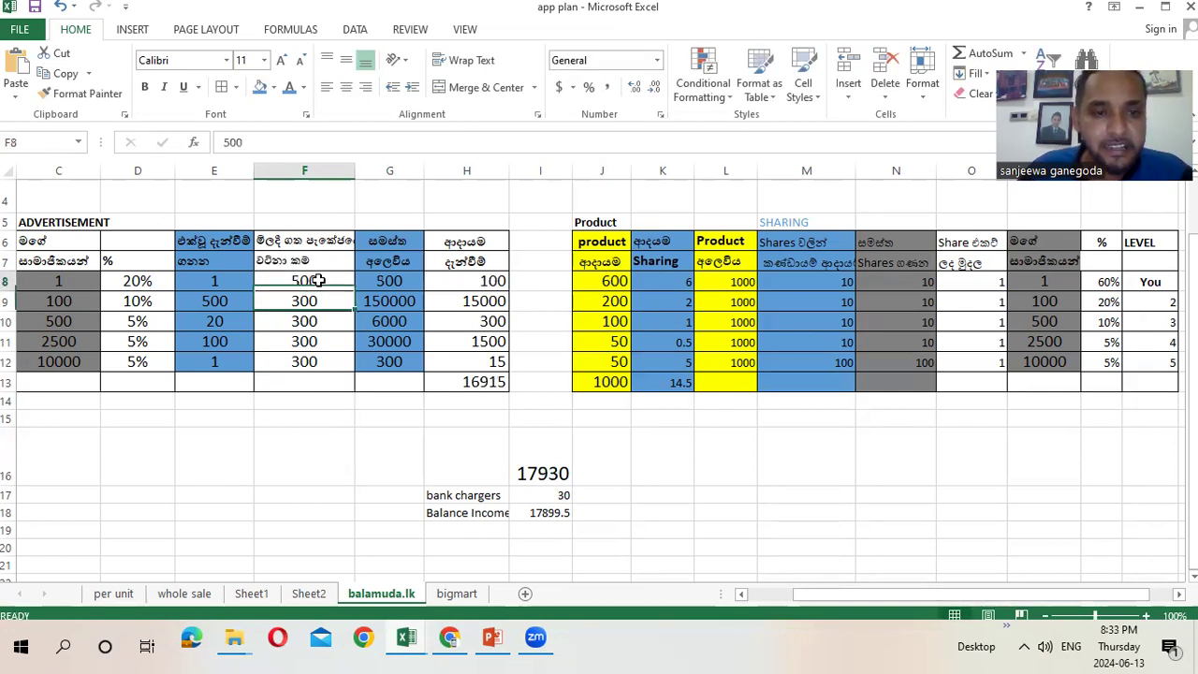
drag(353, 291, 356, 372)
click(329, 440)
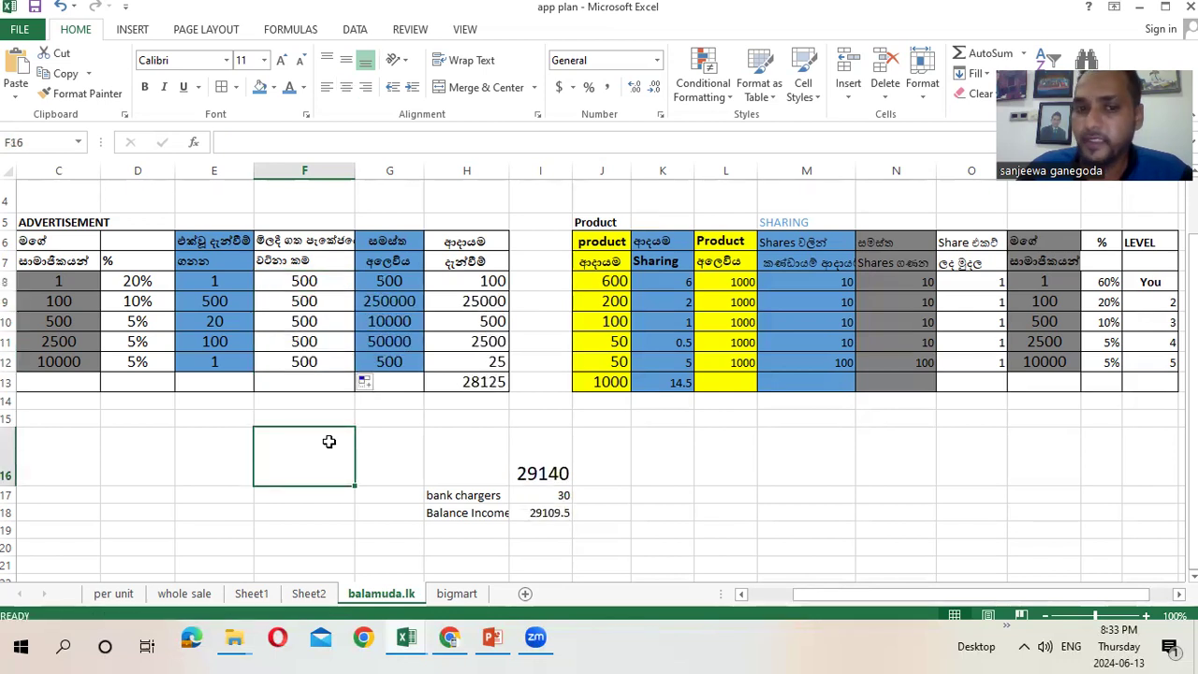
click(540, 473)
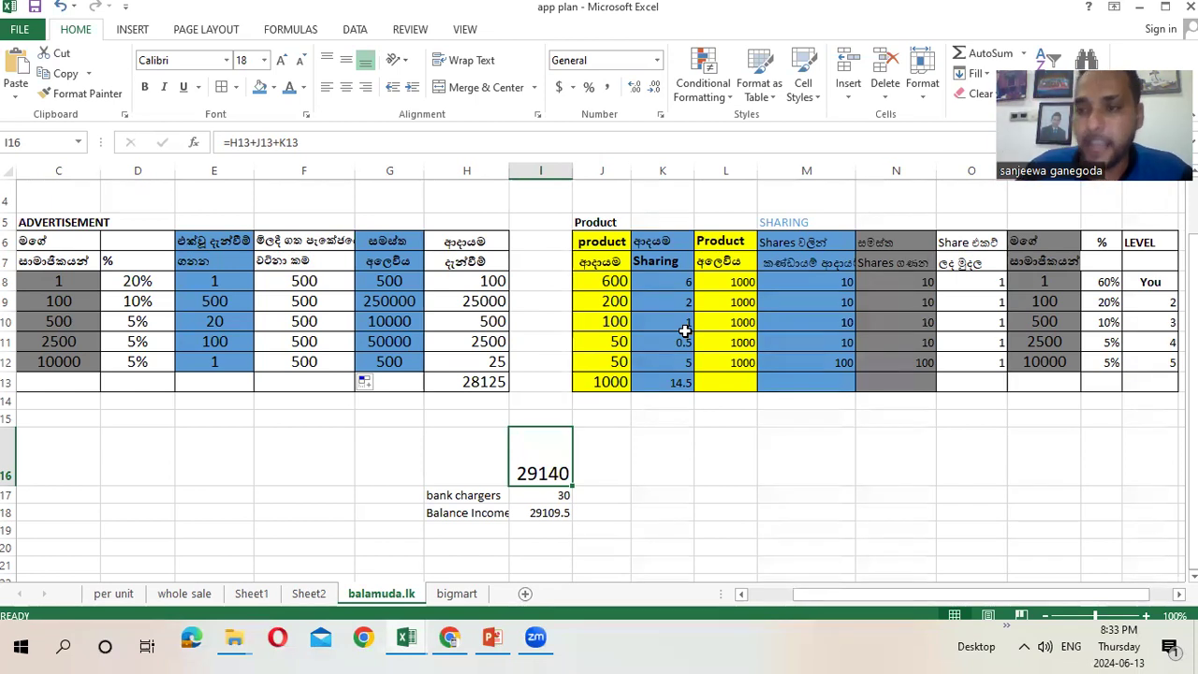
click(1158, 286)
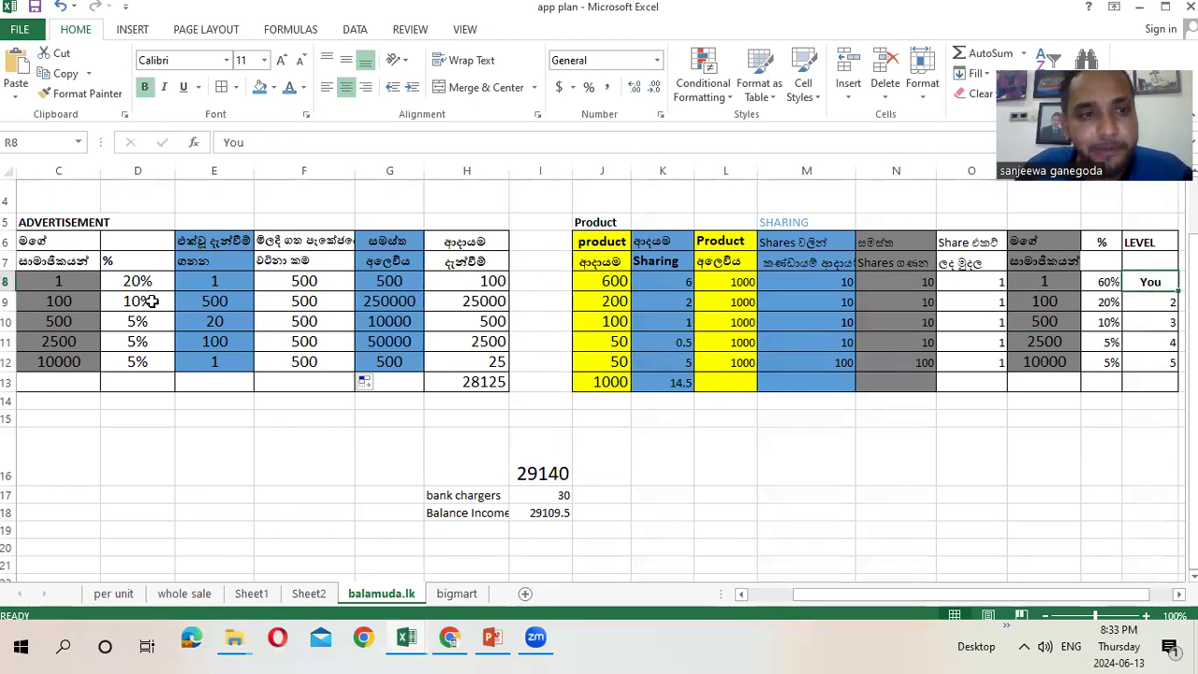
click(1112, 281)
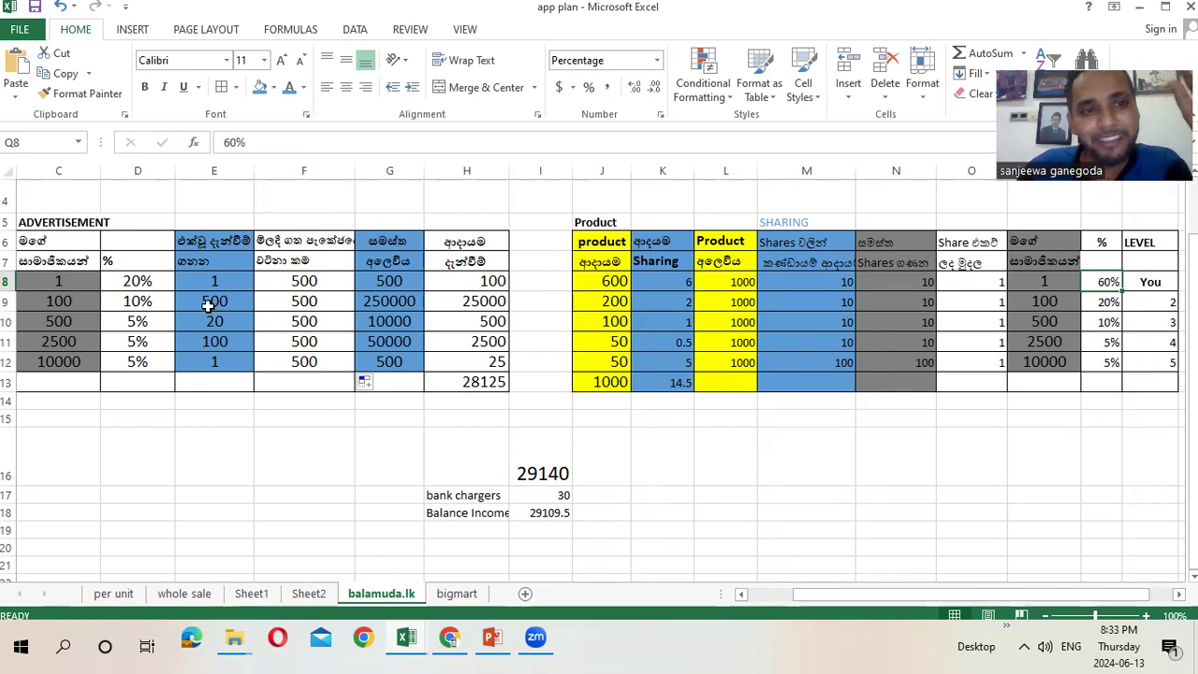
click(960, 285)
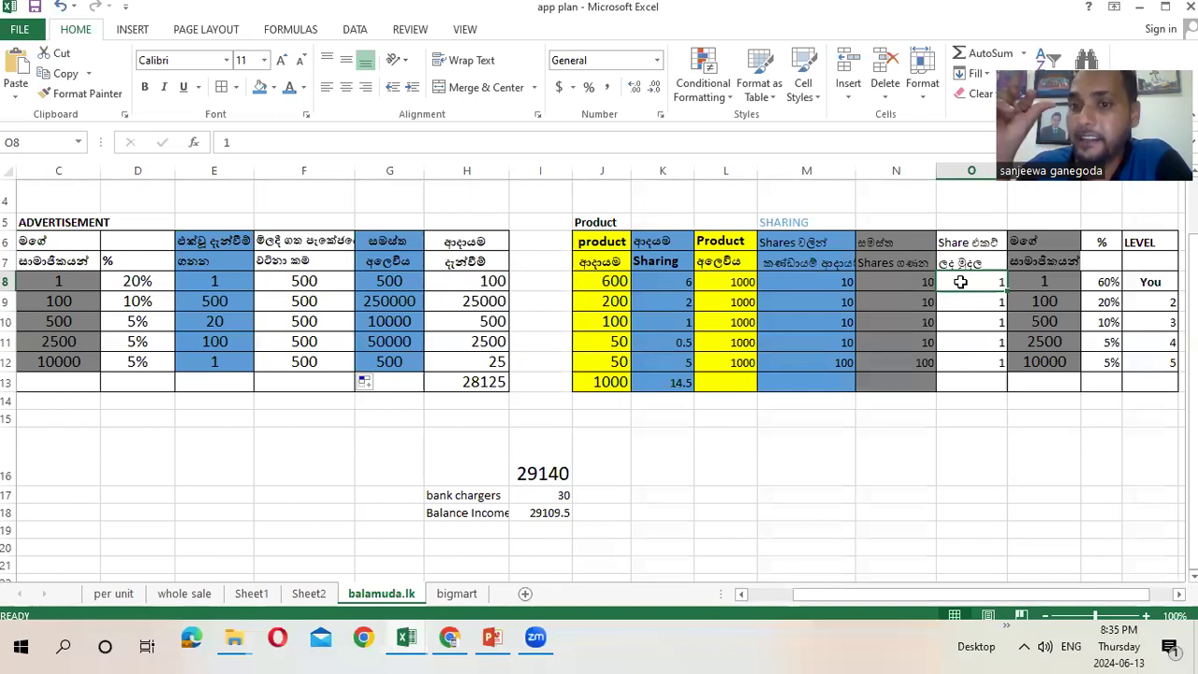
Bring up the balamuda.lk site and view its list of advertising packages
click(451, 646)
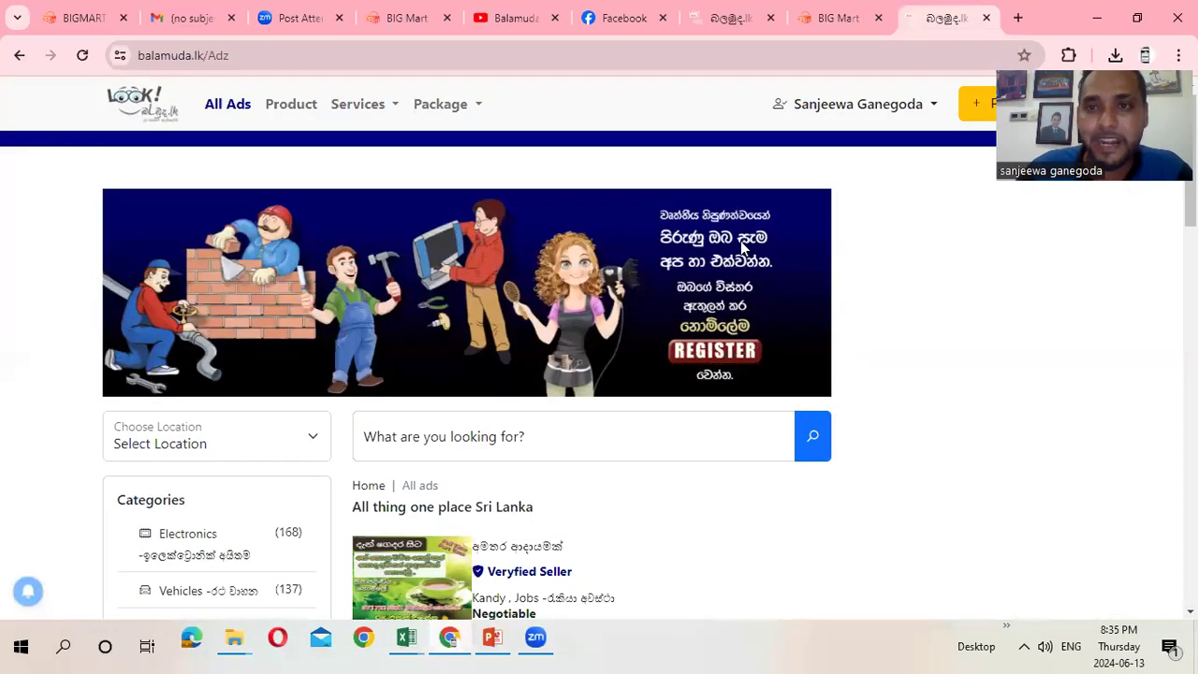
click(476, 115)
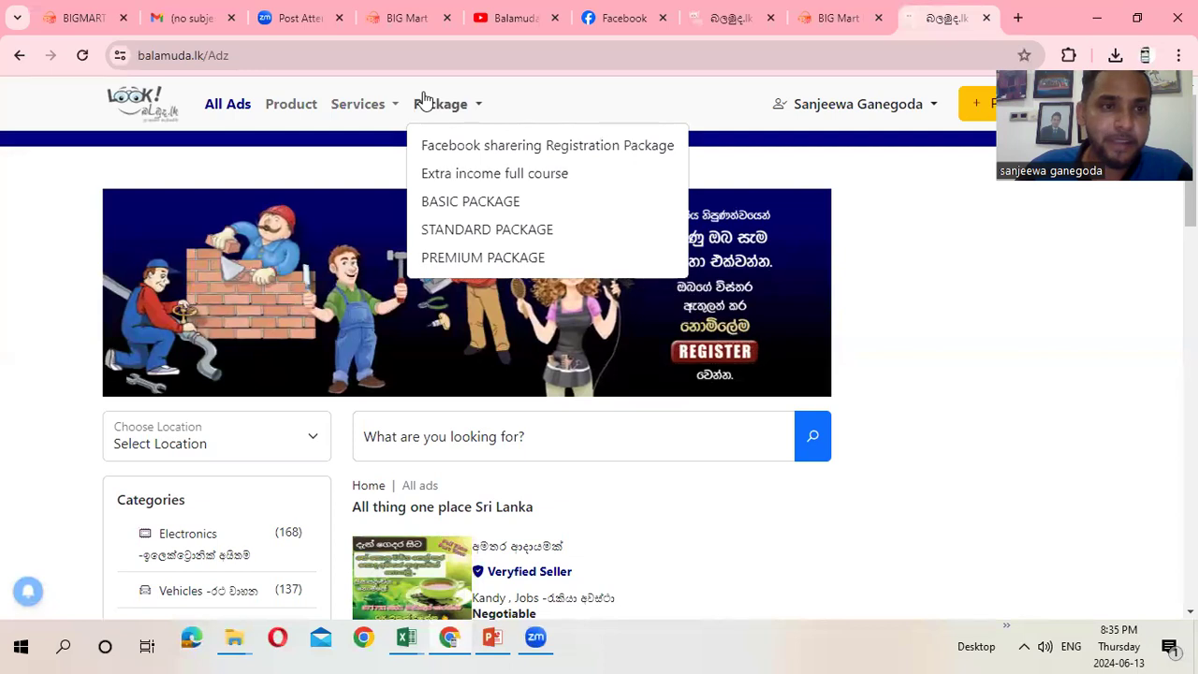
click(1029, 279)
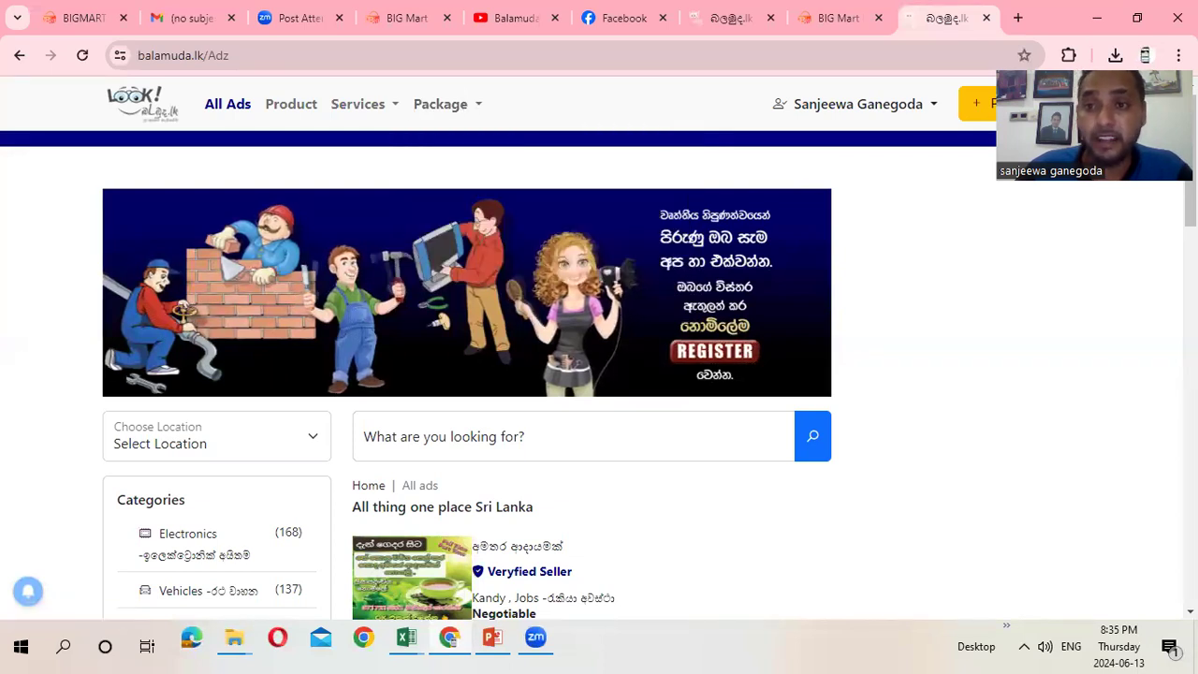
Check My Account's Share Upload list of four ads dated 2024-06-13, then return to Excel
click(930, 107)
click(893, 125)
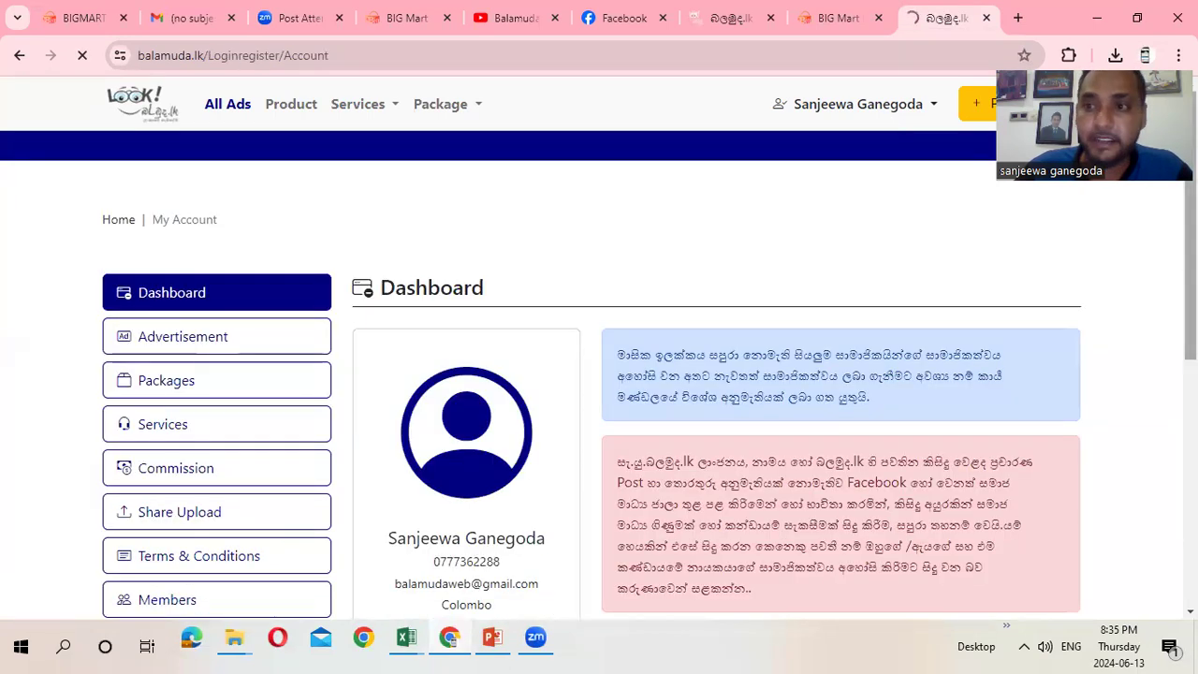
scroll(606, 374, down, 2)
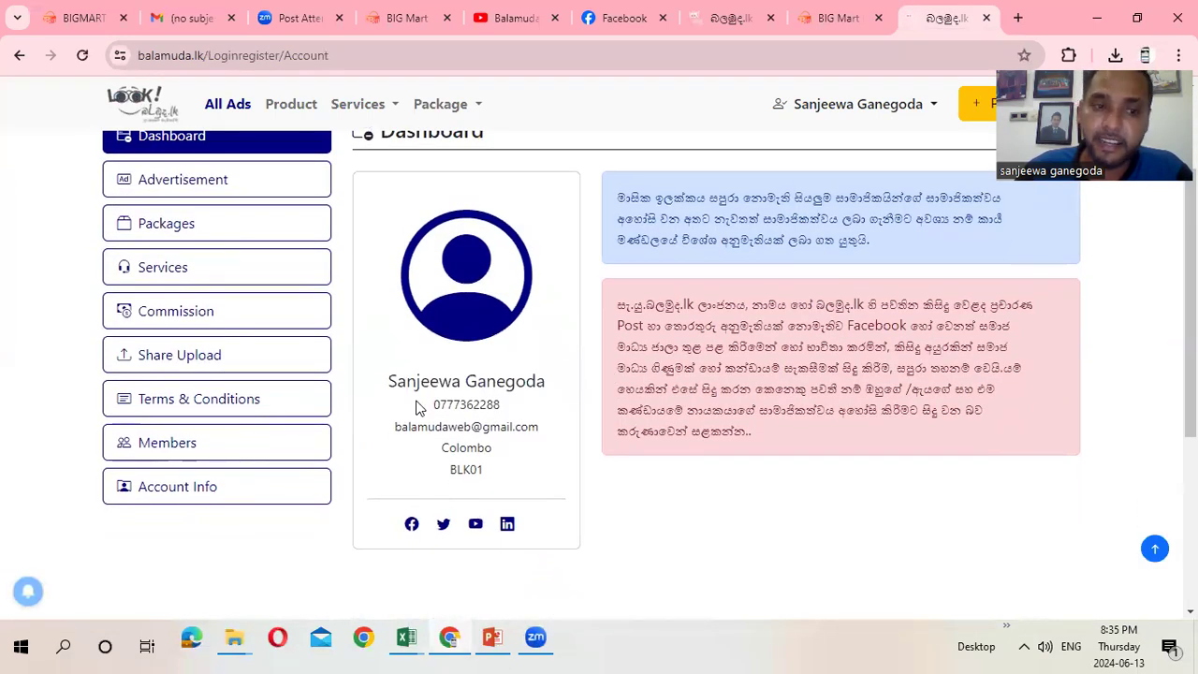
click(215, 365)
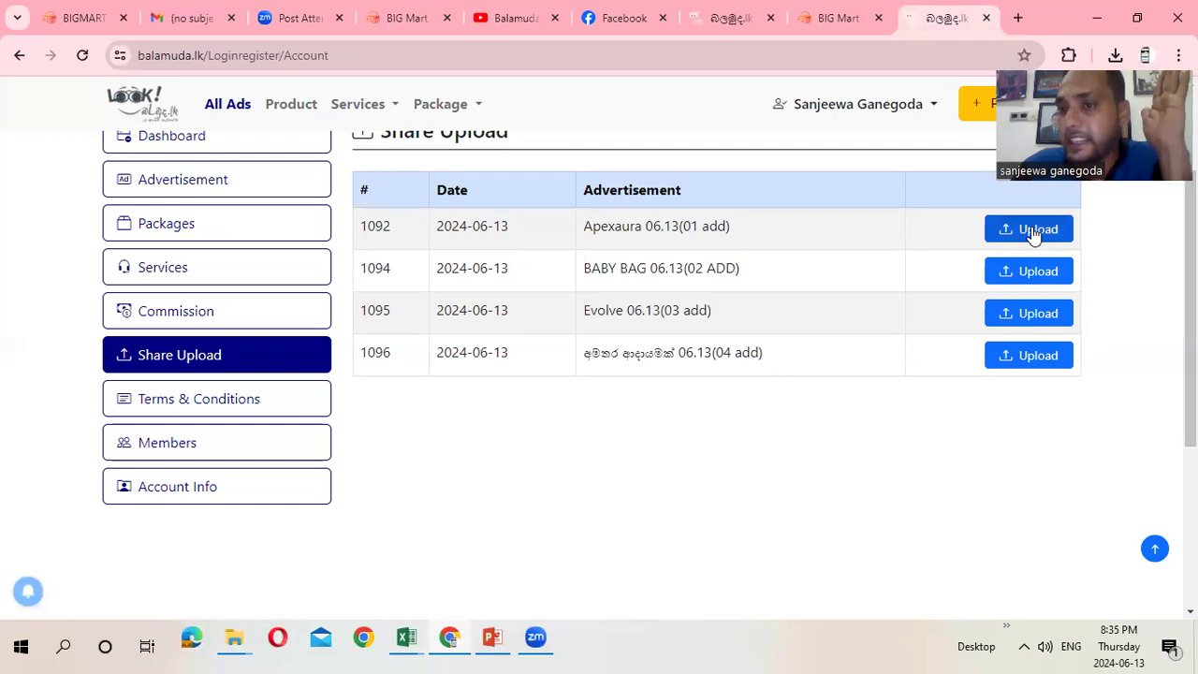
click(1094, 19)
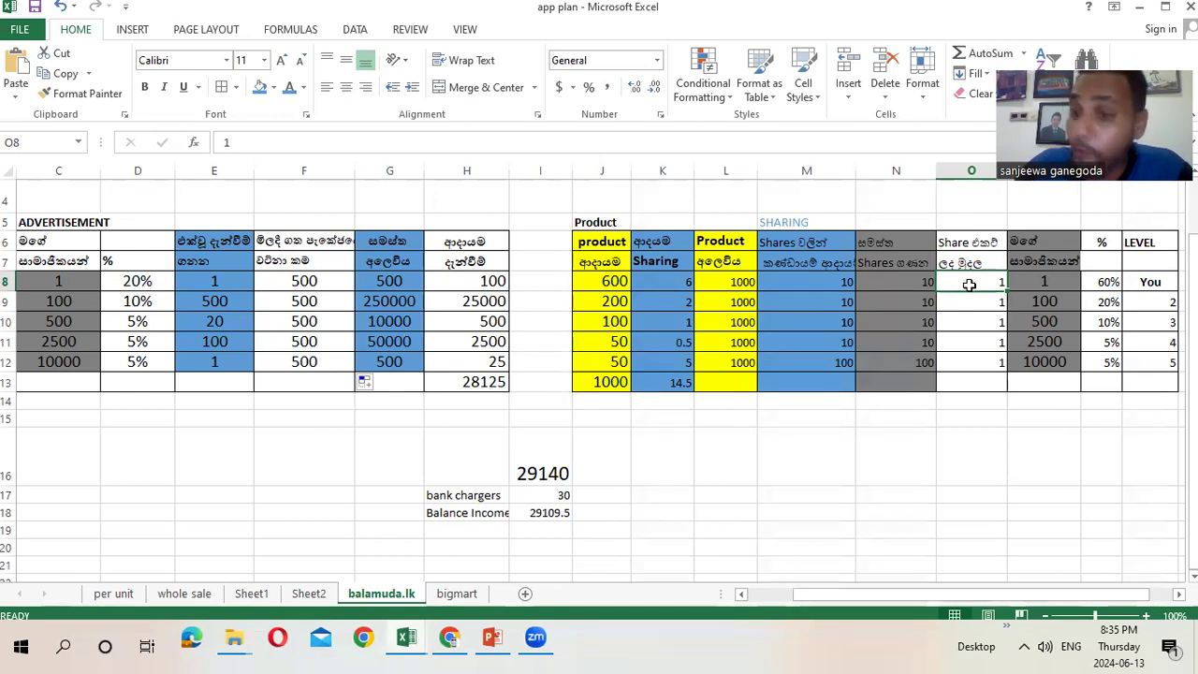
Try 100 and then 1 as the N8 share count, checking K8's sharing income
click(914, 279)
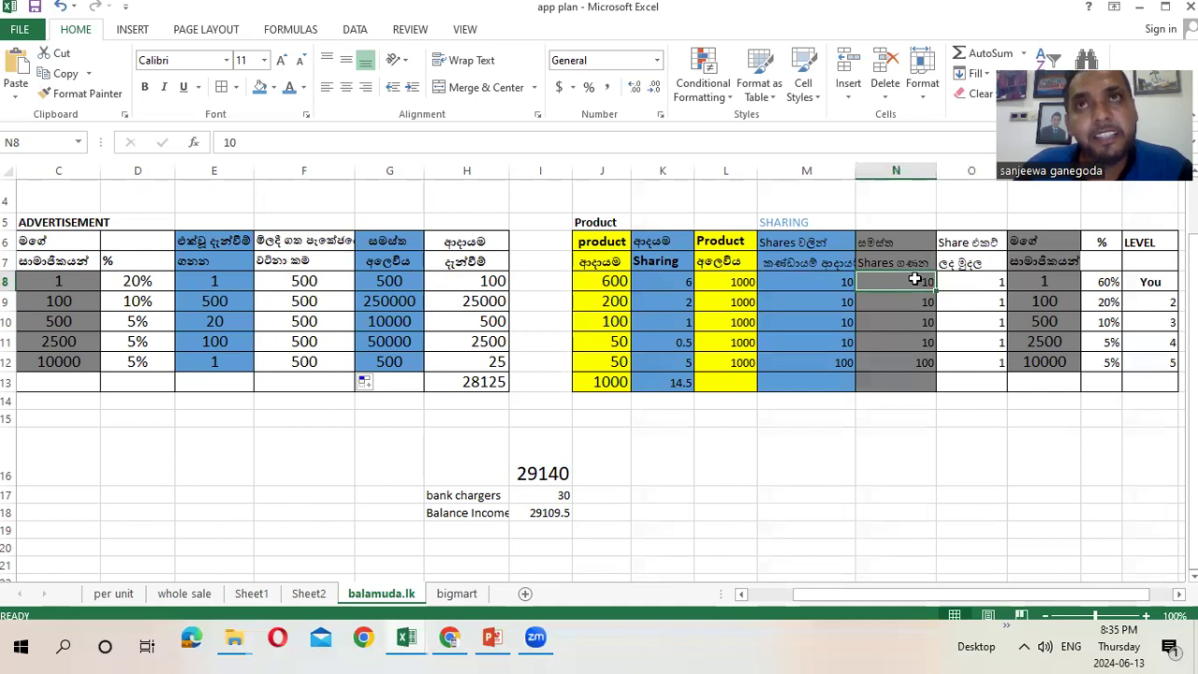
text(100)
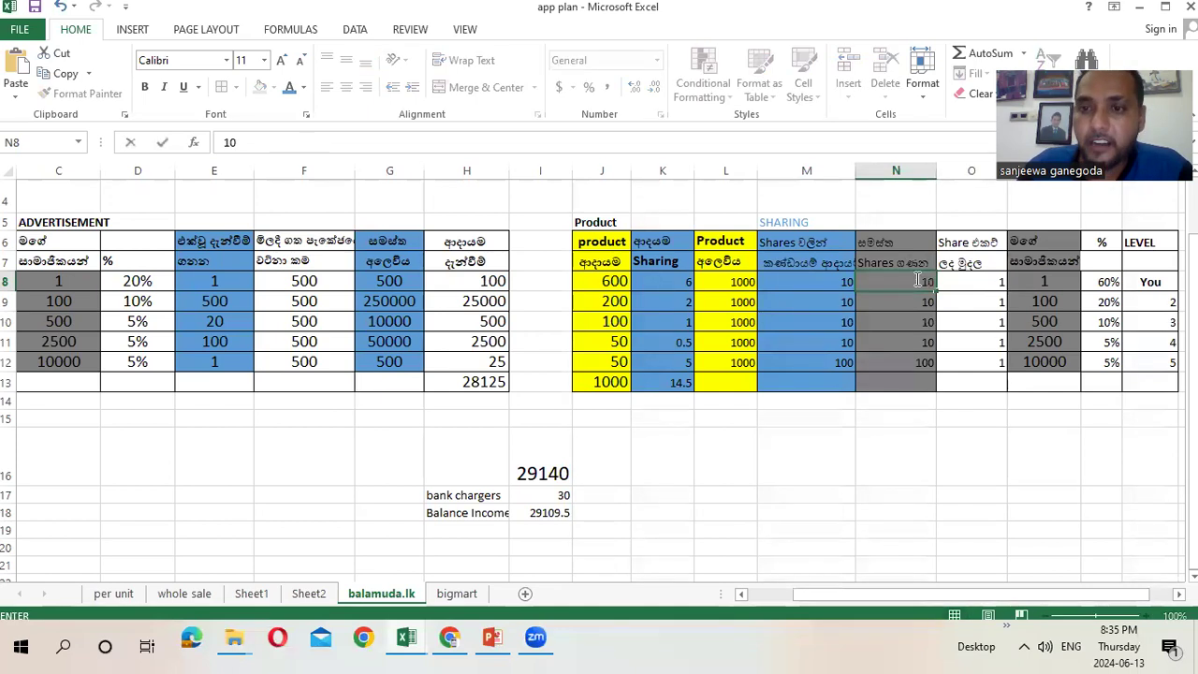
click(931, 282)
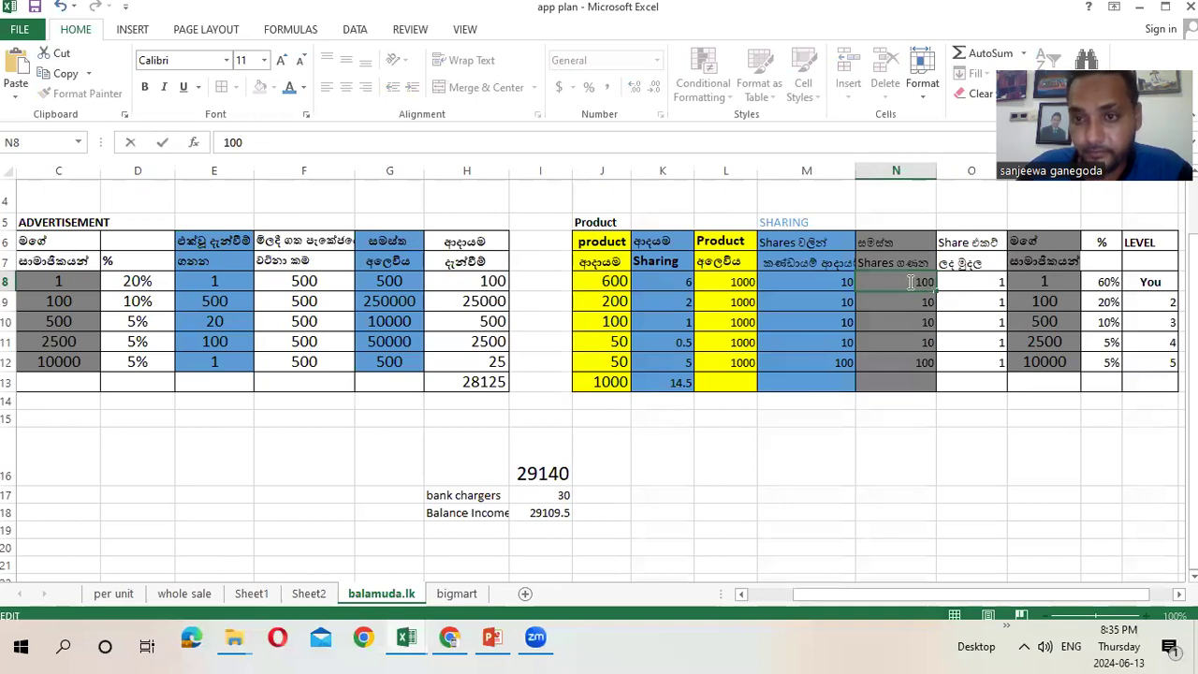
double_click(925, 282)
click(869, 433)
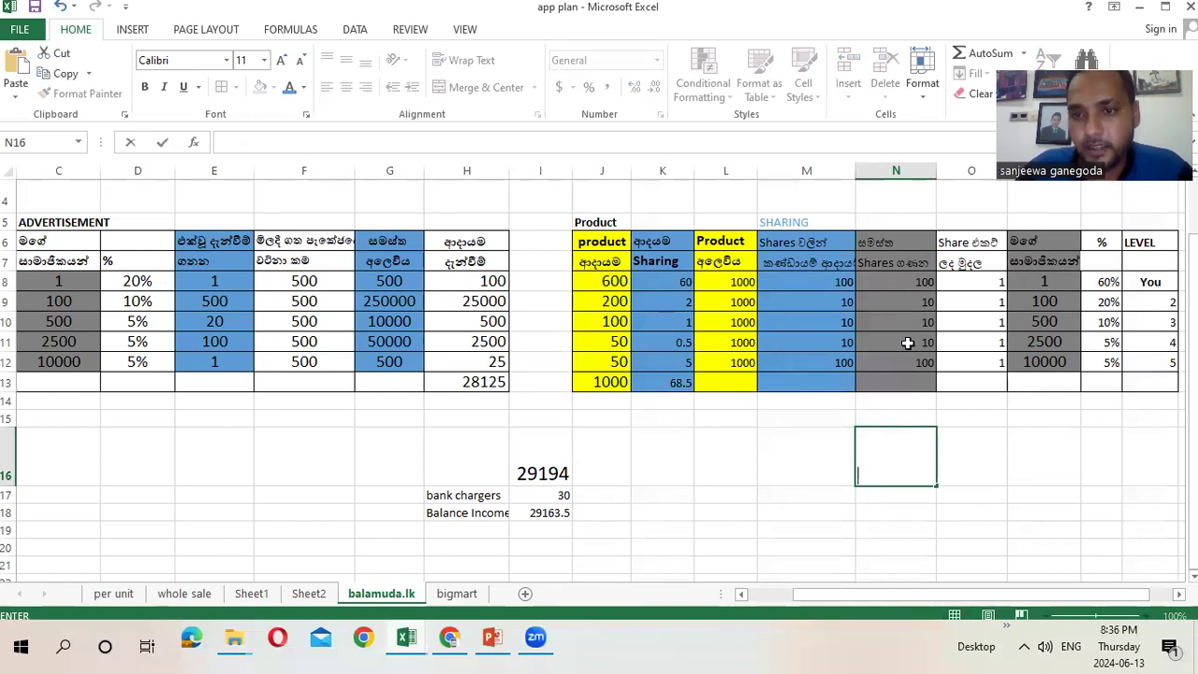
click(904, 281)
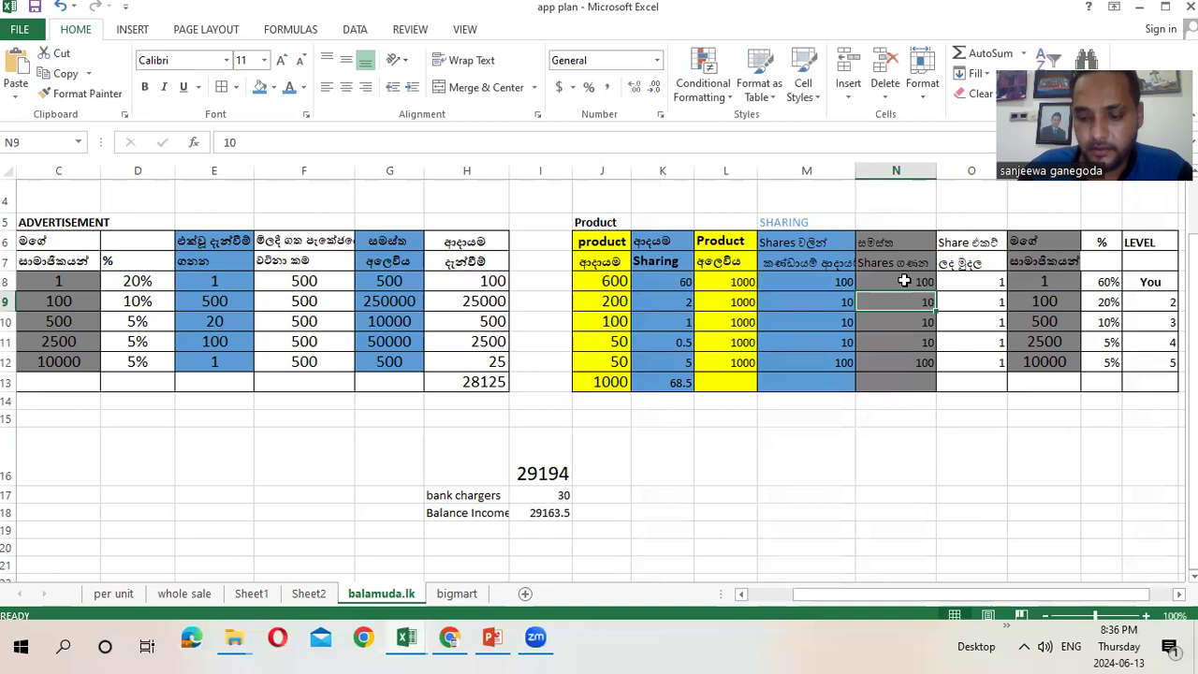
text(1)
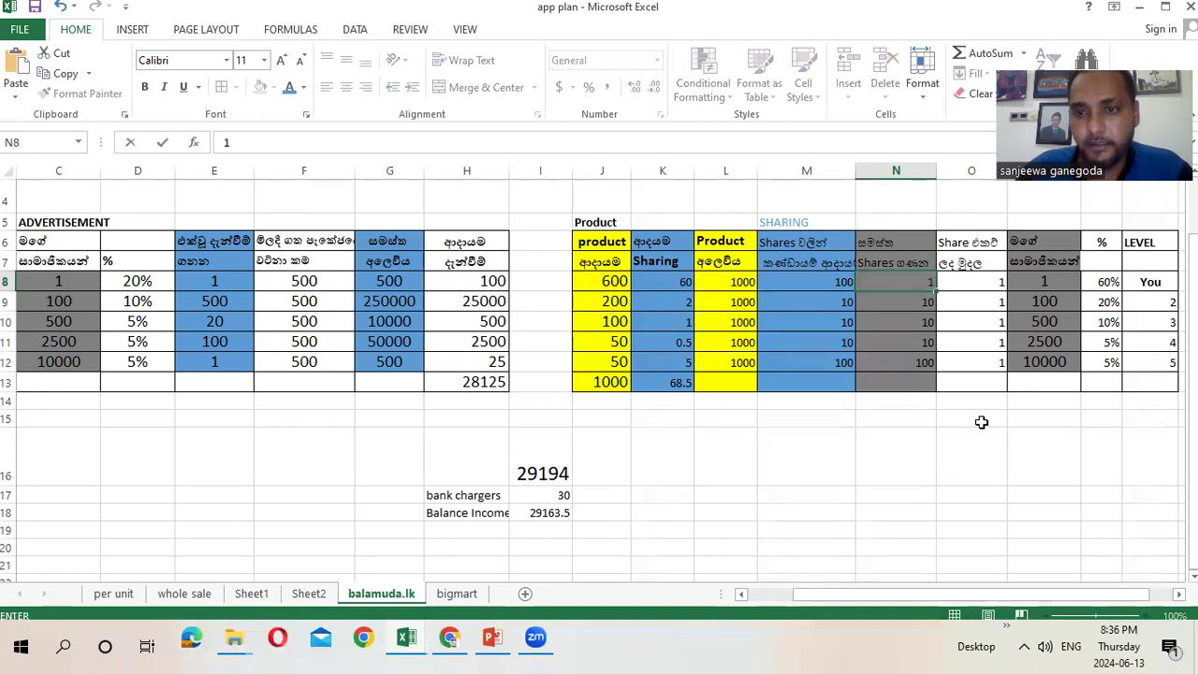
click(980, 433)
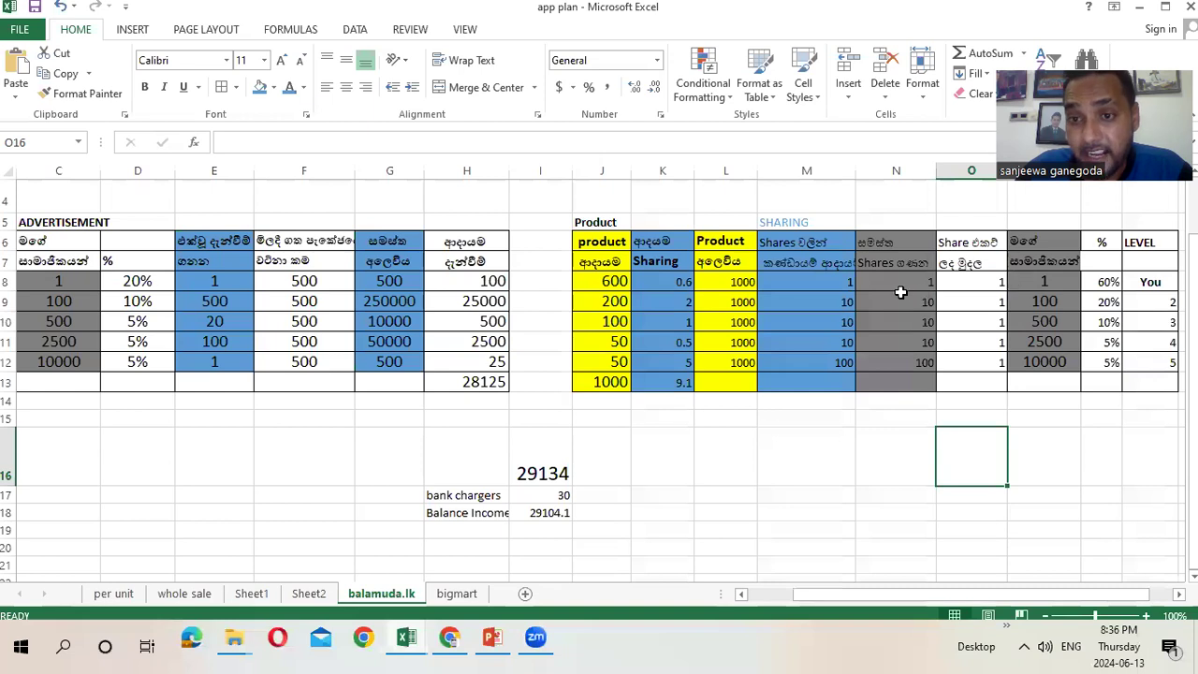
click(680, 283)
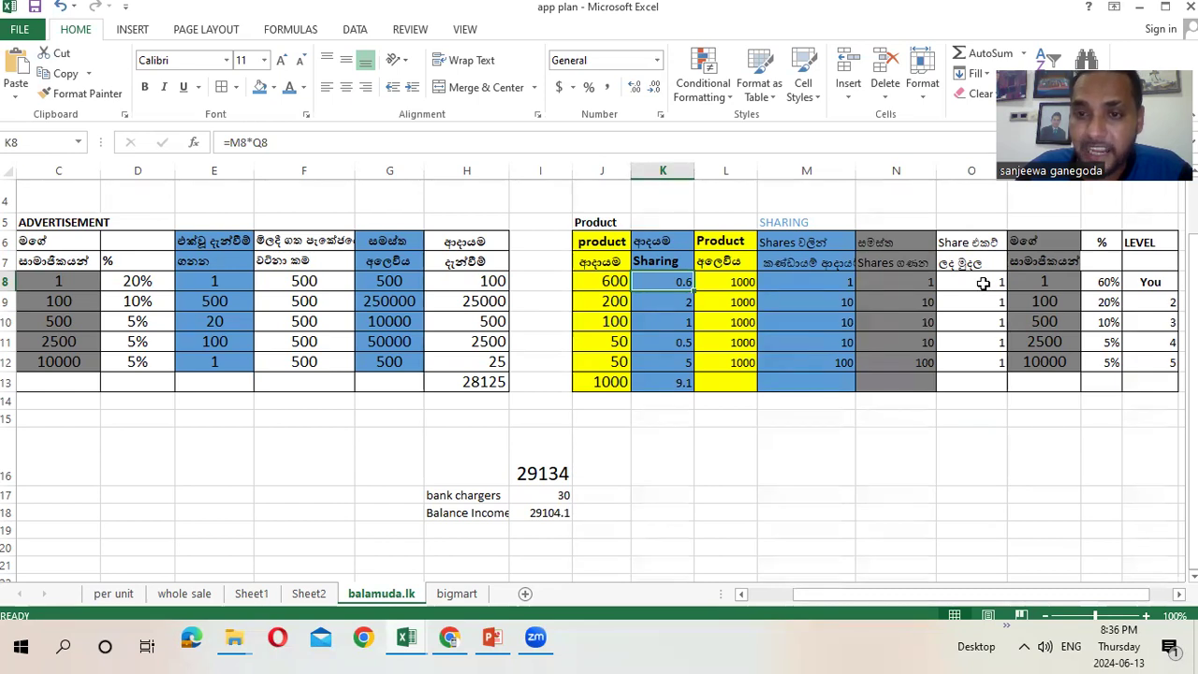
Restore N8 to 10 shares and recheck the K8 sharing income
click(906, 282)
text(10)
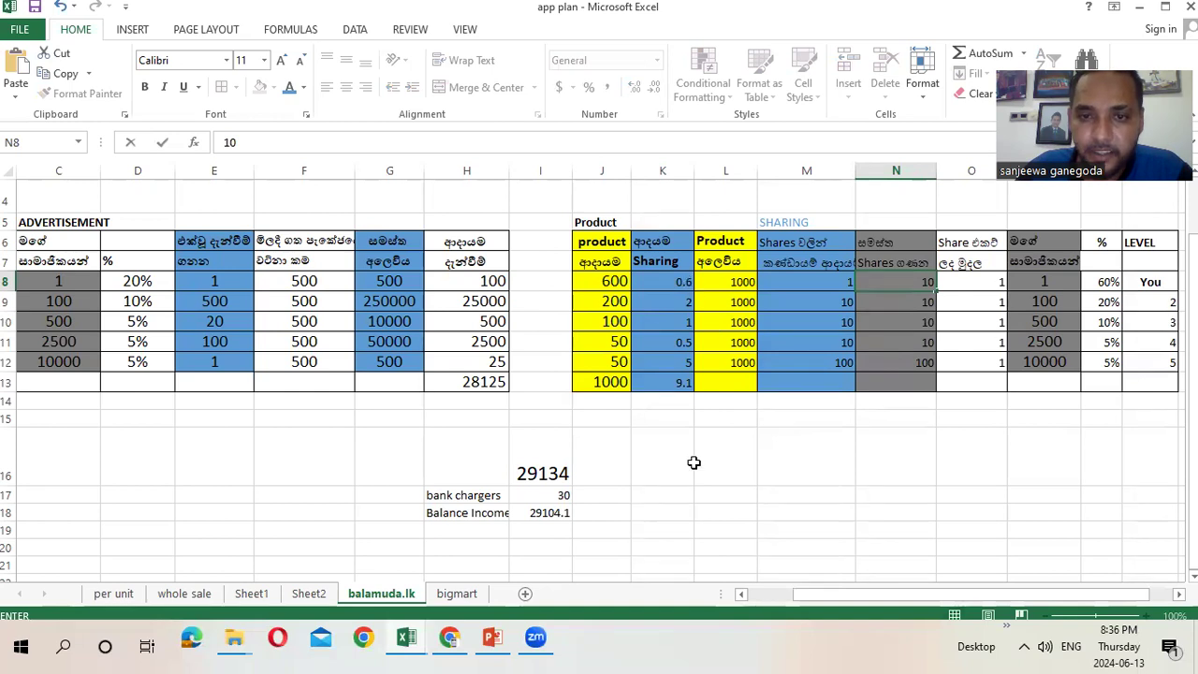
click(690, 464)
click(672, 279)
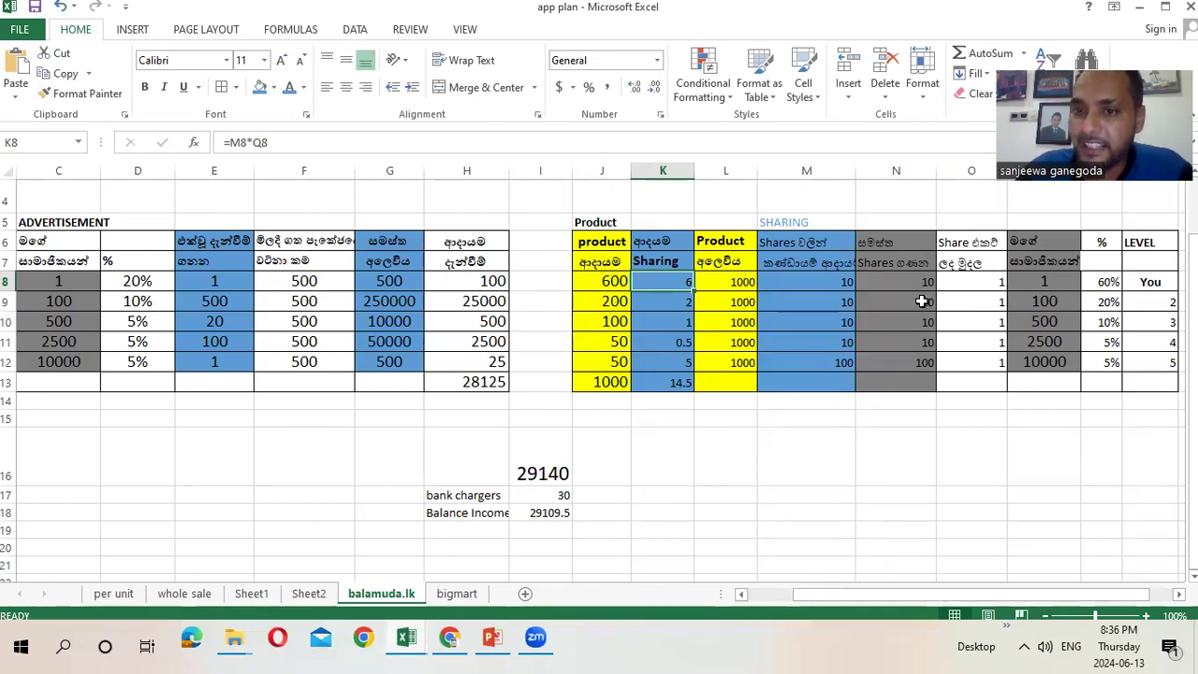
Set N9 to 500 shares, lifting the overall total to 29238, and inspect K9
click(922, 301)
text(500)
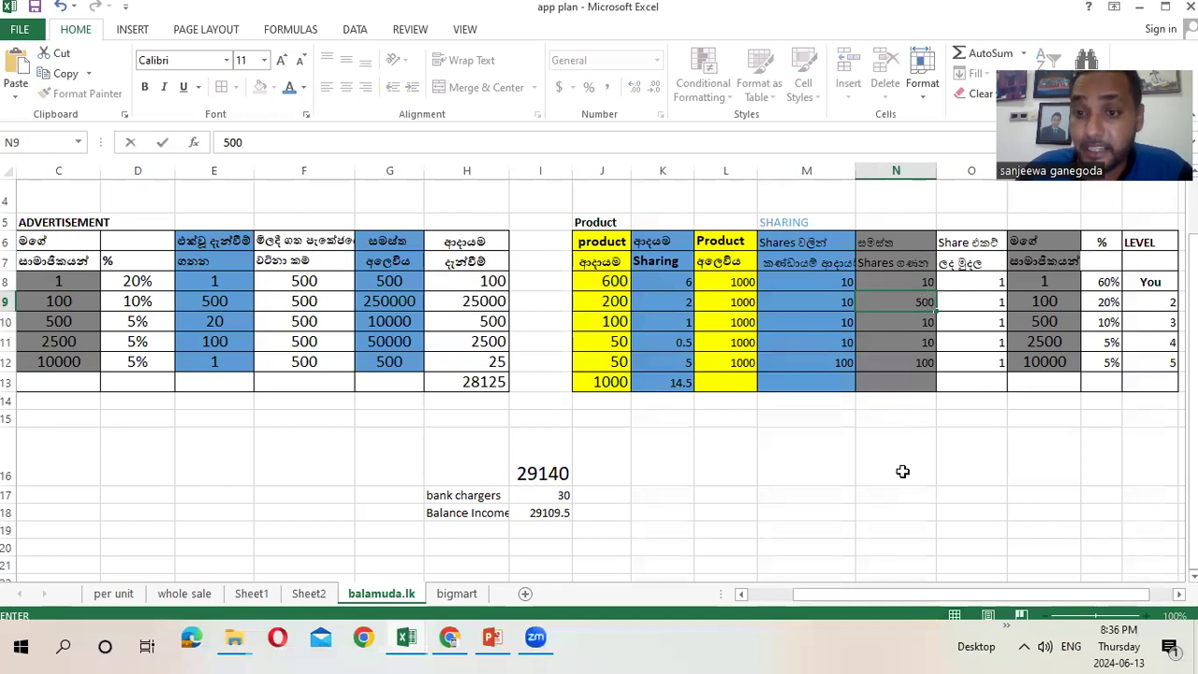
click(903, 472)
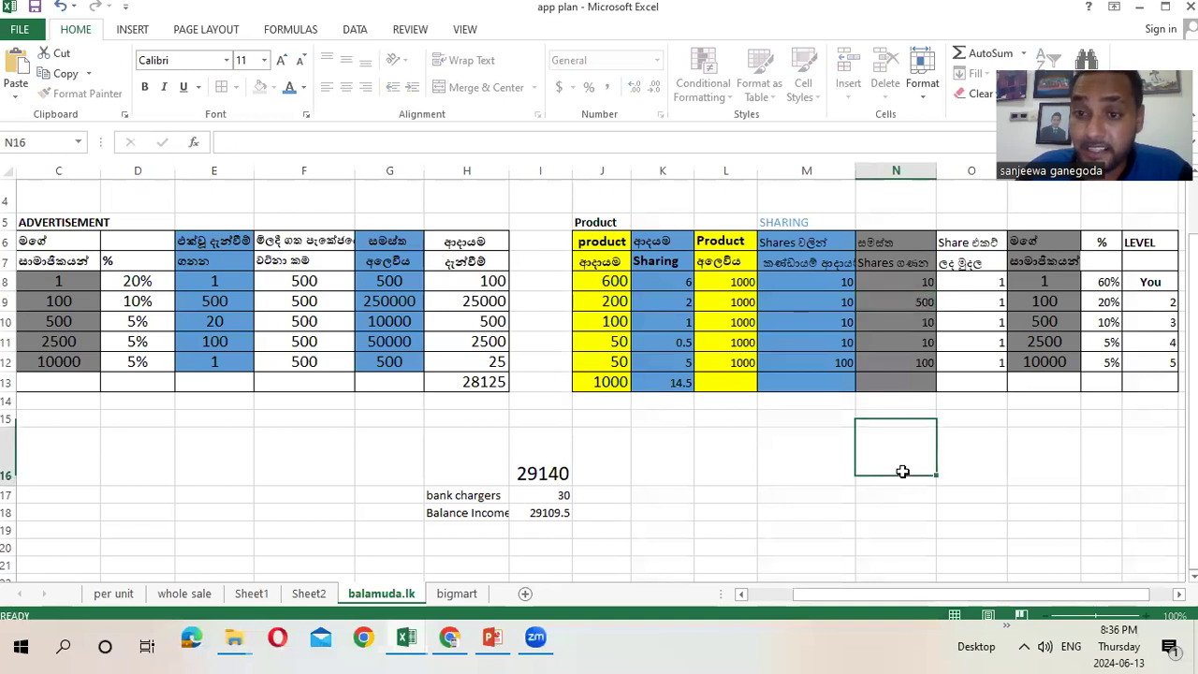
click(672, 299)
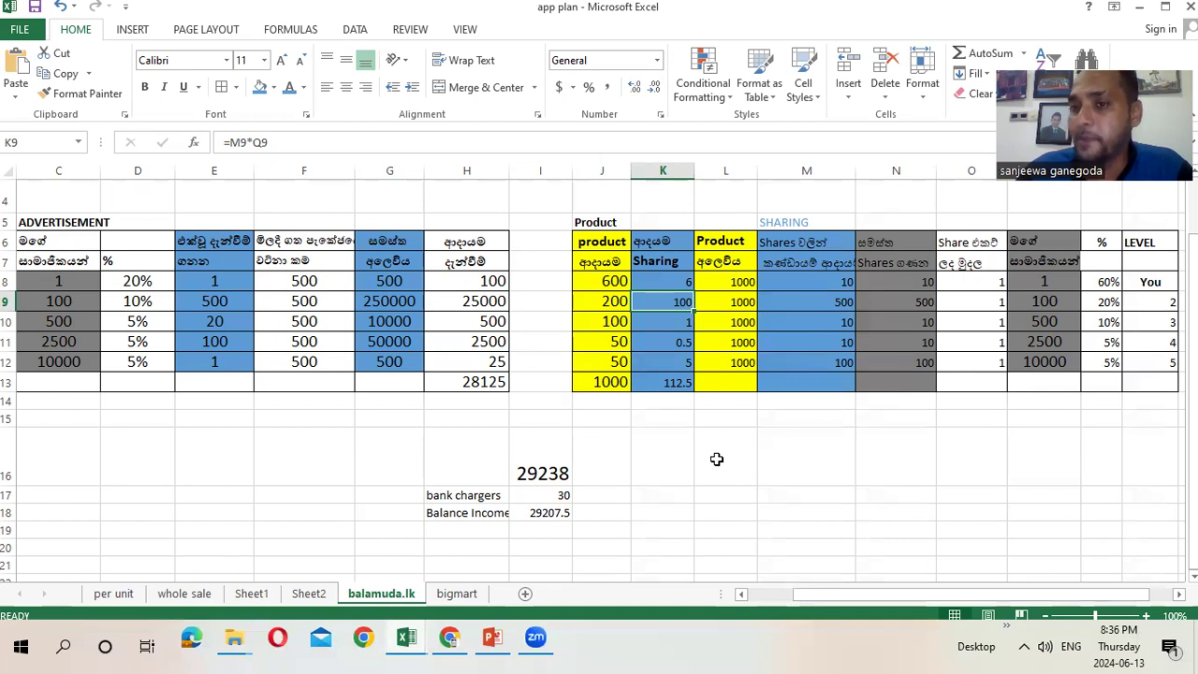
click(681, 278)
click(990, 282)
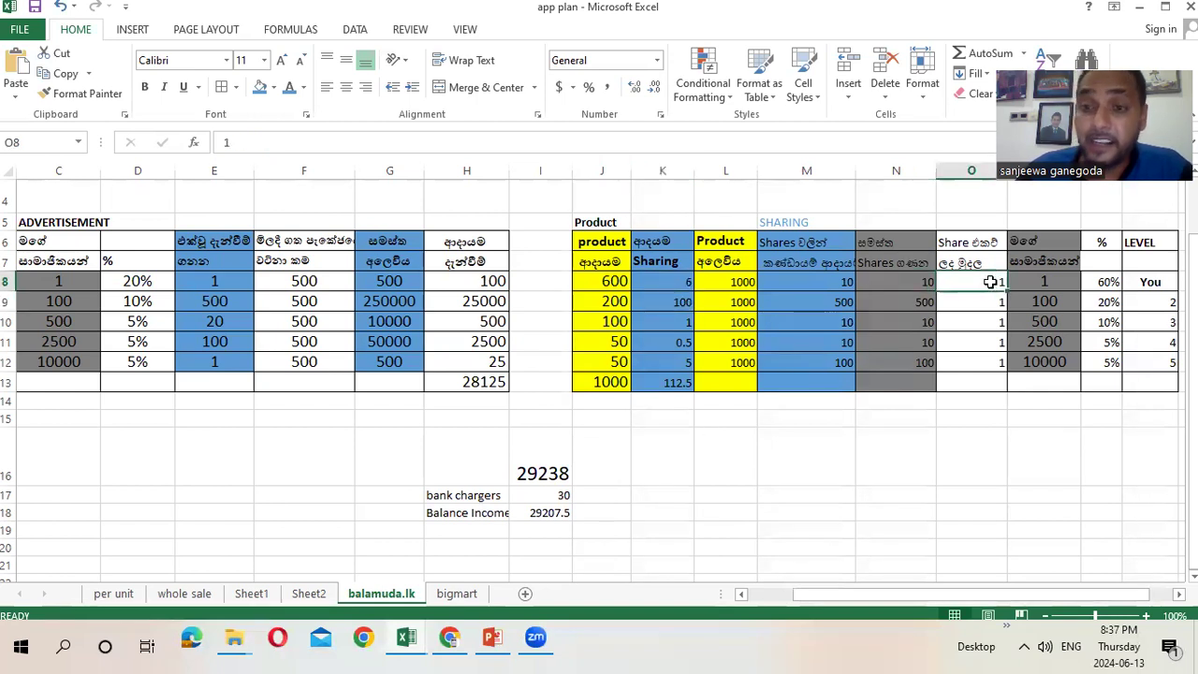
click(668, 281)
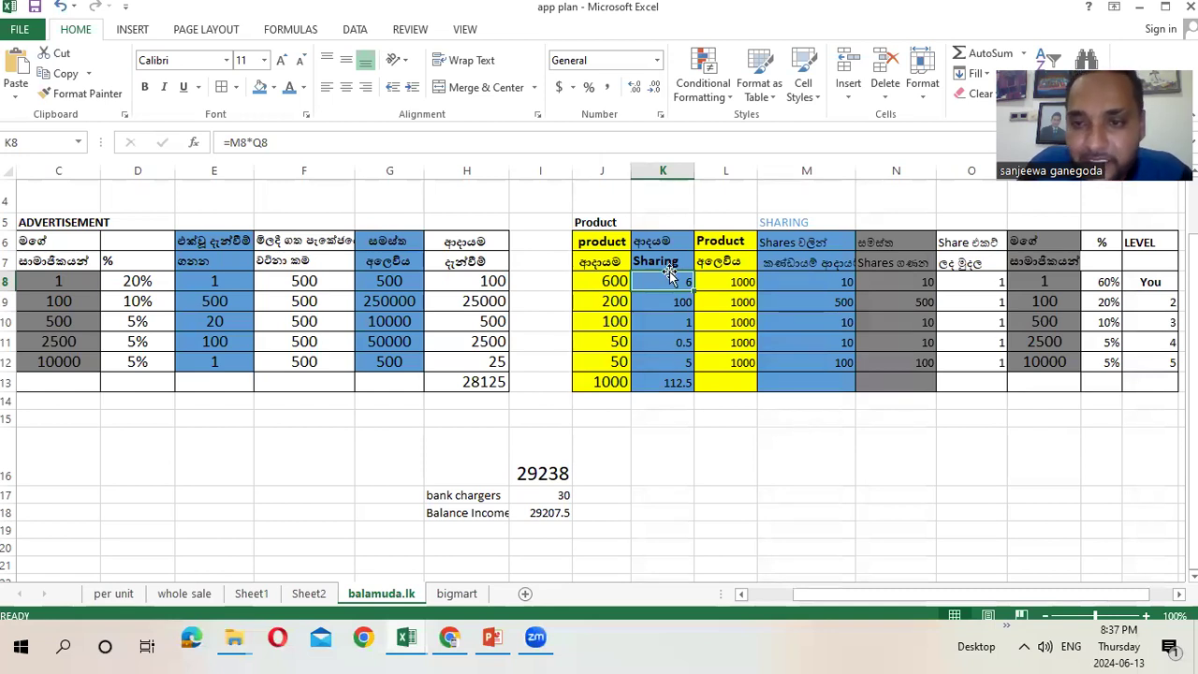
click(1102, 283)
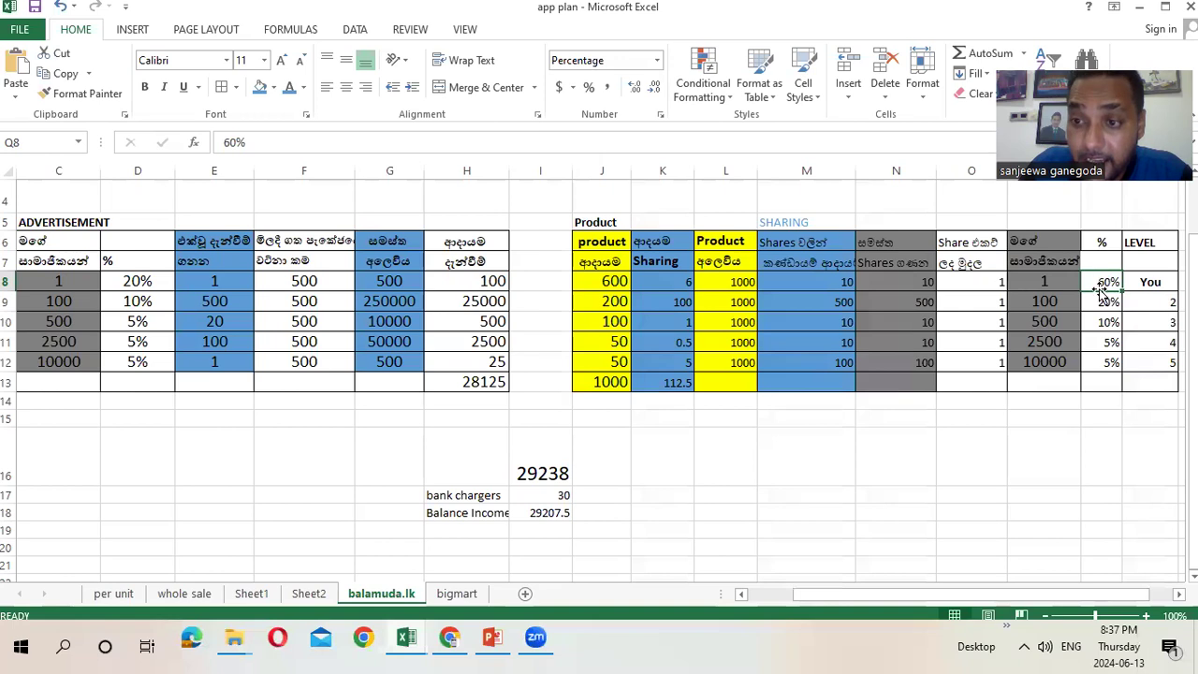
key(Down)
click(1101, 283)
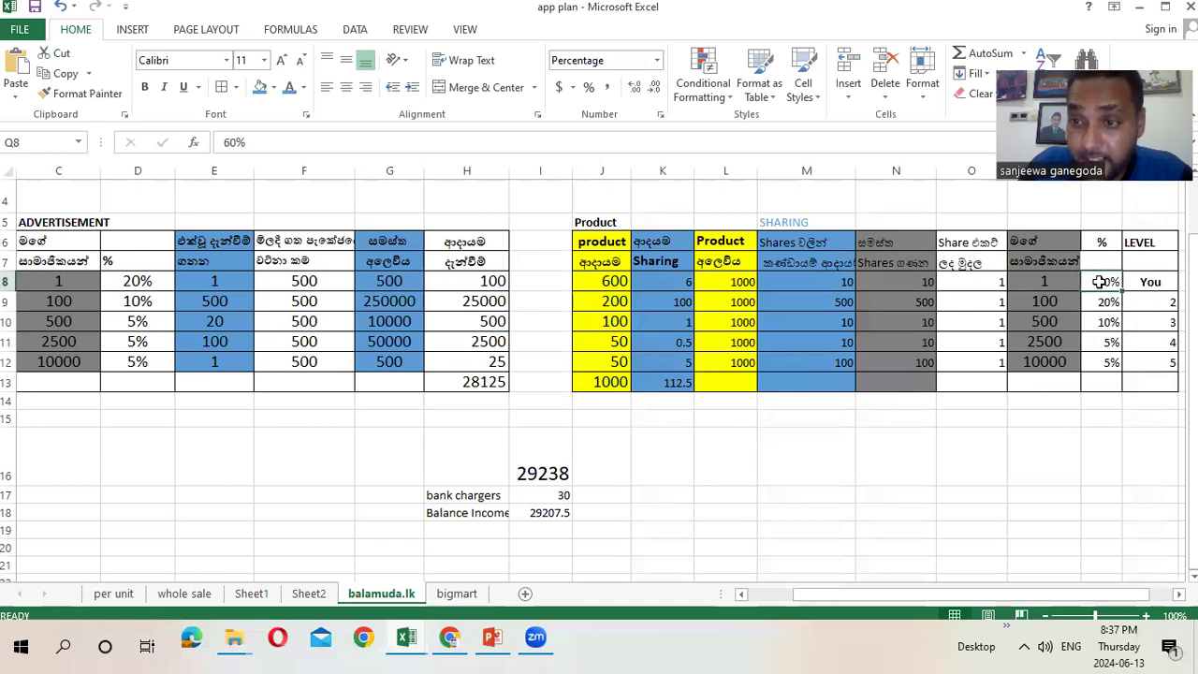
click(1096, 302)
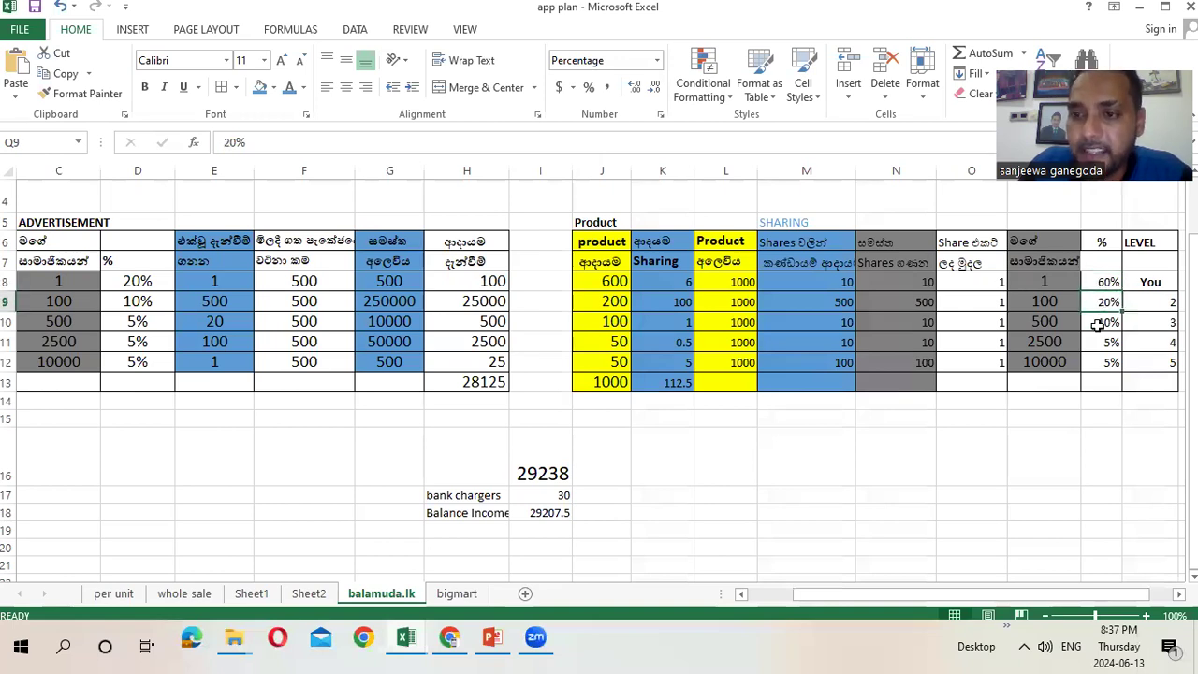
click(1098, 322)
click(1101, 345)
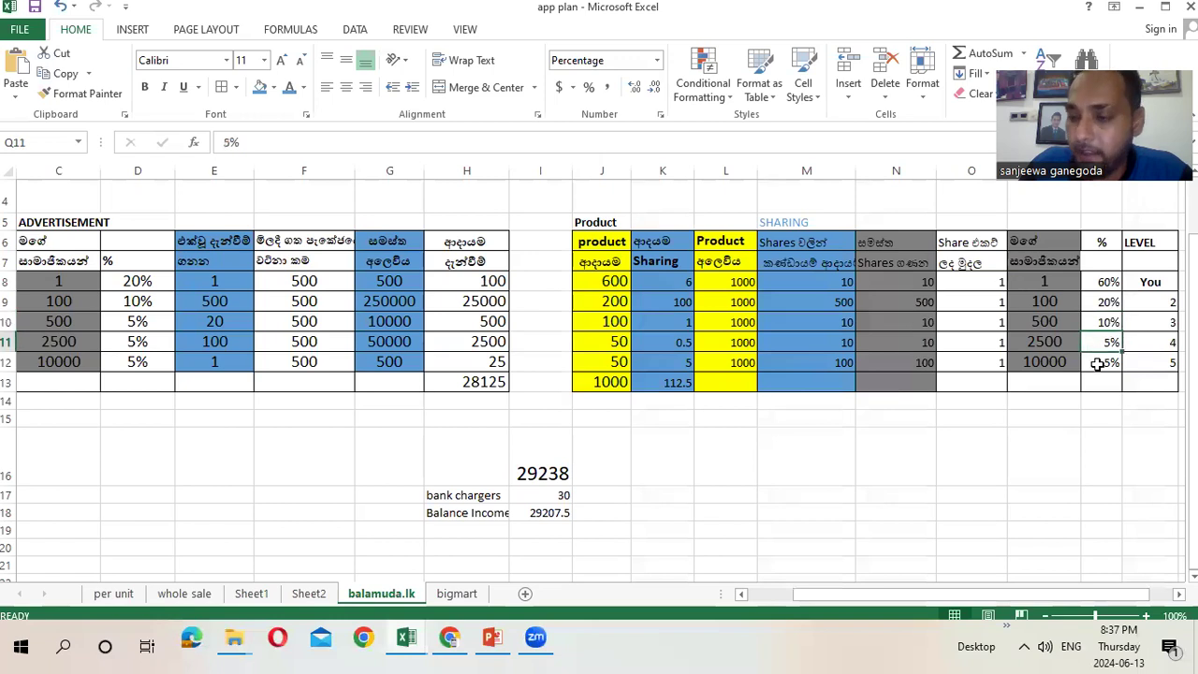
click(1098, 363)
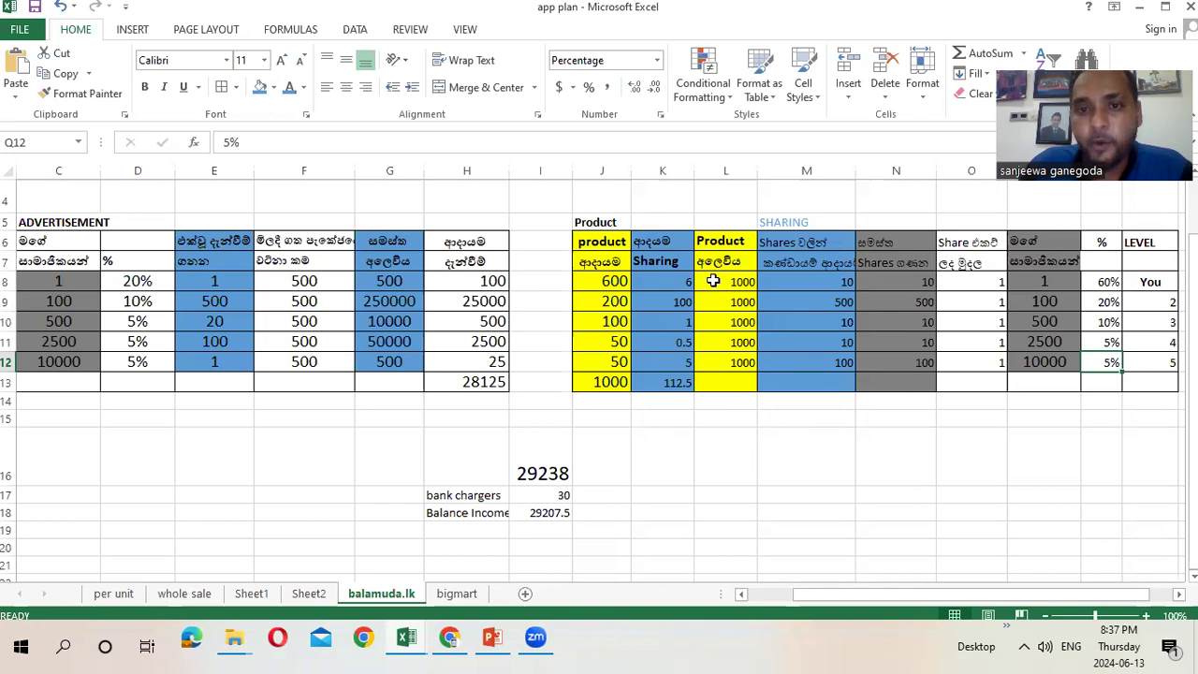
click(713, 281)
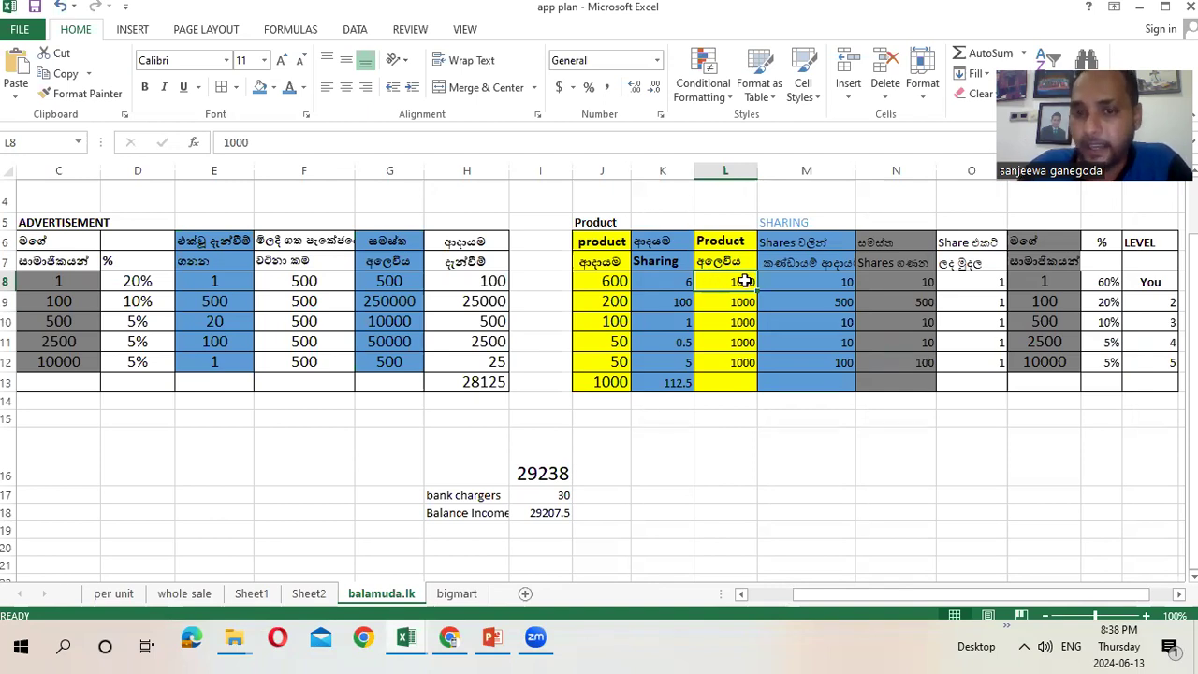
click(726, 301)
click(719, 323)
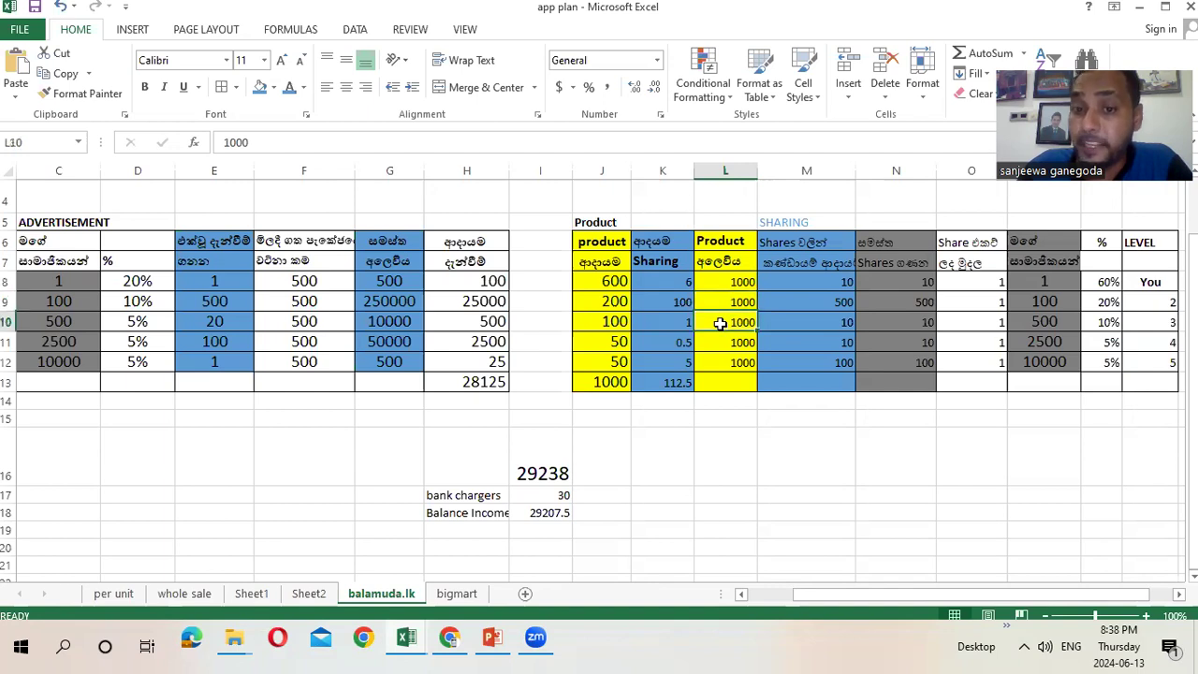
click(719, 343)
click(713, 365)
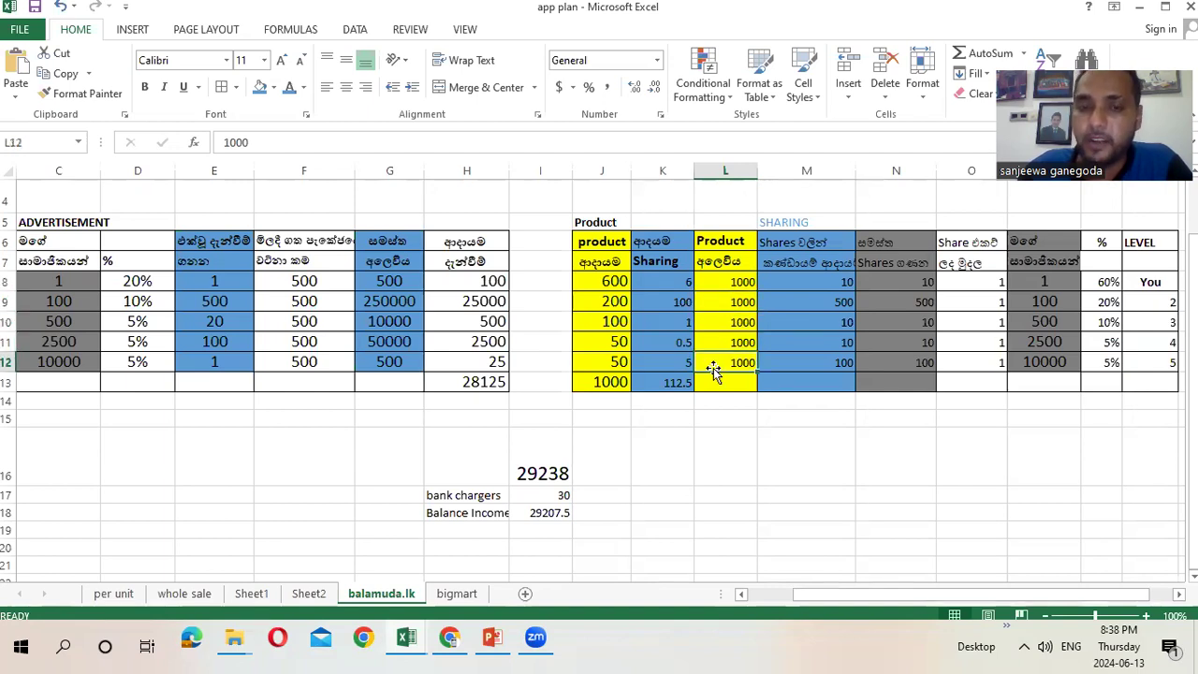